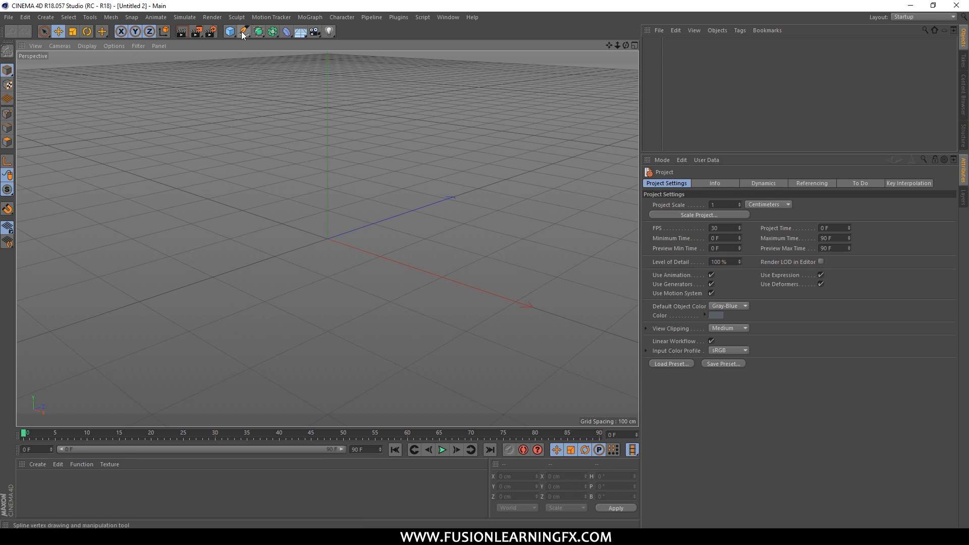
Step: Add a circle spline to the scene
{"action": "left_click", "coordinate": [49, 19]}
{"action": "mouse_move", "coordinate": [59, 42]}
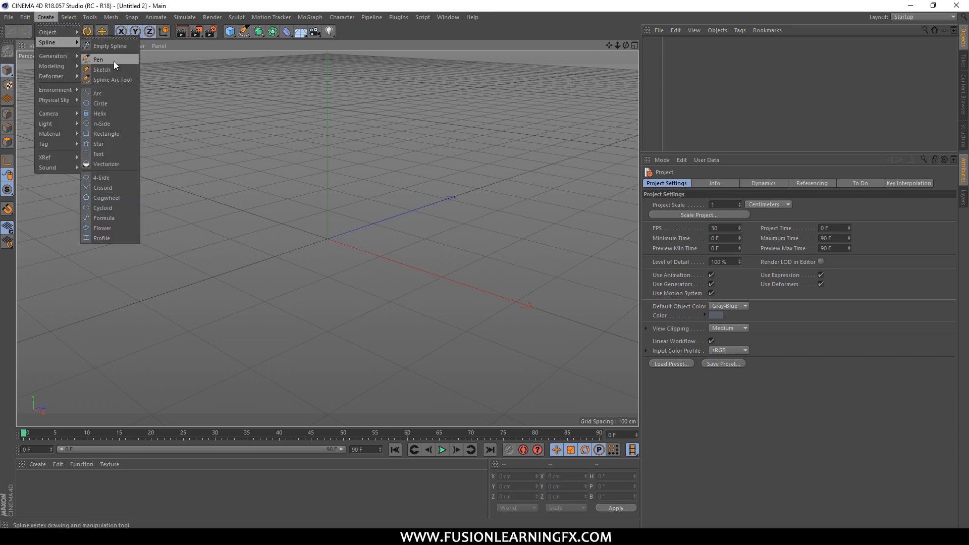
{"action": "left_click", "coordinate": [118, 103]}
{"action": "left_click_drag", "start_coordinate": [465, 190], "coordinate": [525, 182], "text": "alt"}
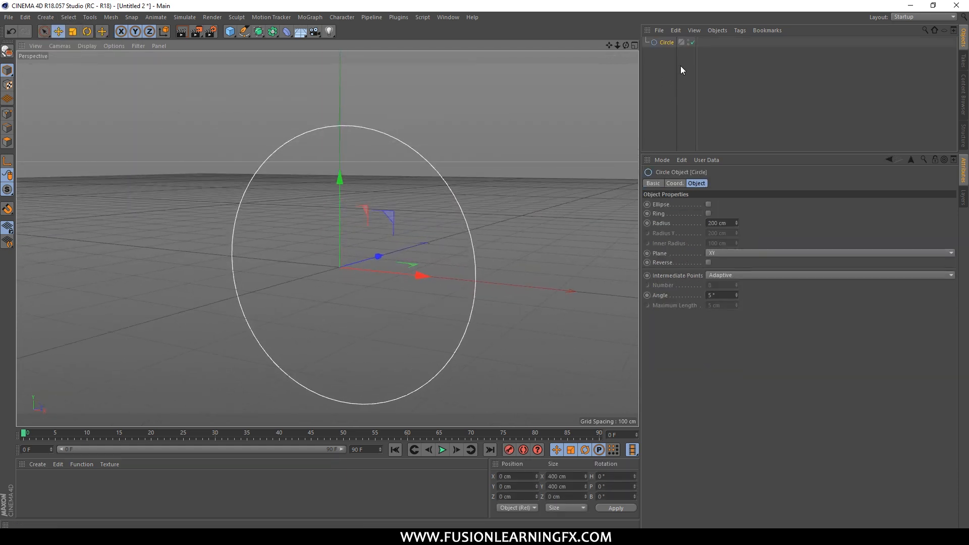
{"action": "left_click_drag", "start_coordinate": [528, 147], "coordinate": [525, 174], "text": "alt"}
{"action": "left_click_drag", "start_coordinate": [632, 87], "coordinate": [571, 111], "text": "alt"}
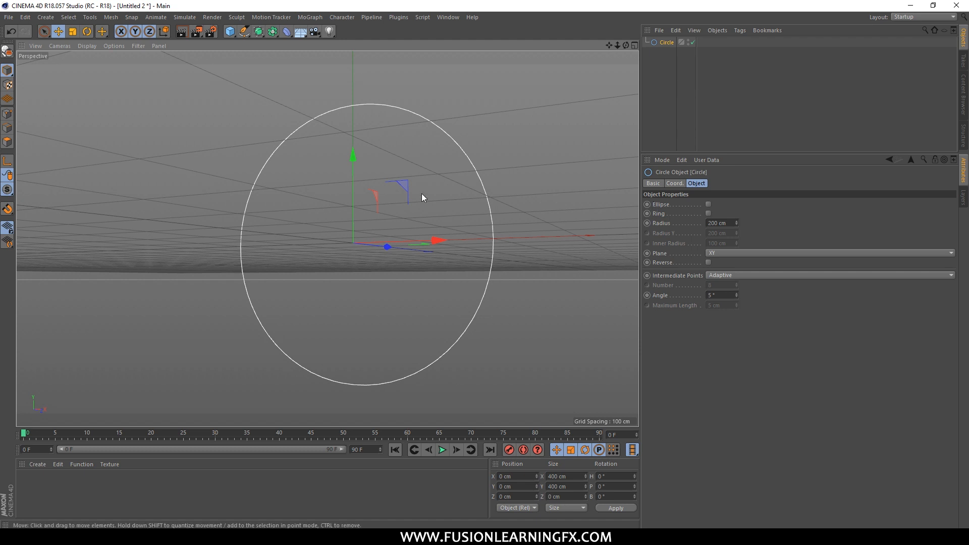
{"action": "left_click_drag", "start_coordinate": [594, 200], "coordinate": [628, 145], "text": "alt"}
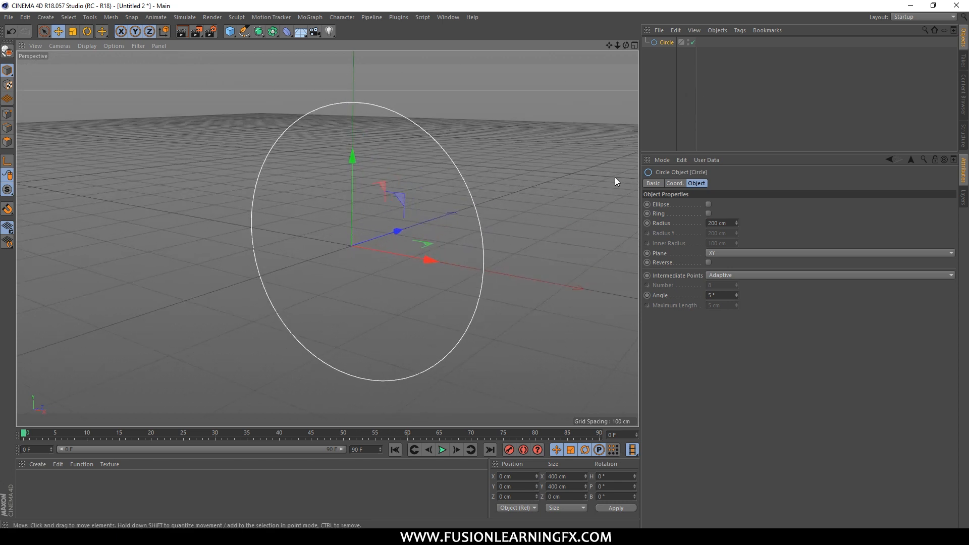
{"action": "middle_click_drag", "start_coordinate": [600, 299], "coordinate": [606, 305], "text": "alt"}
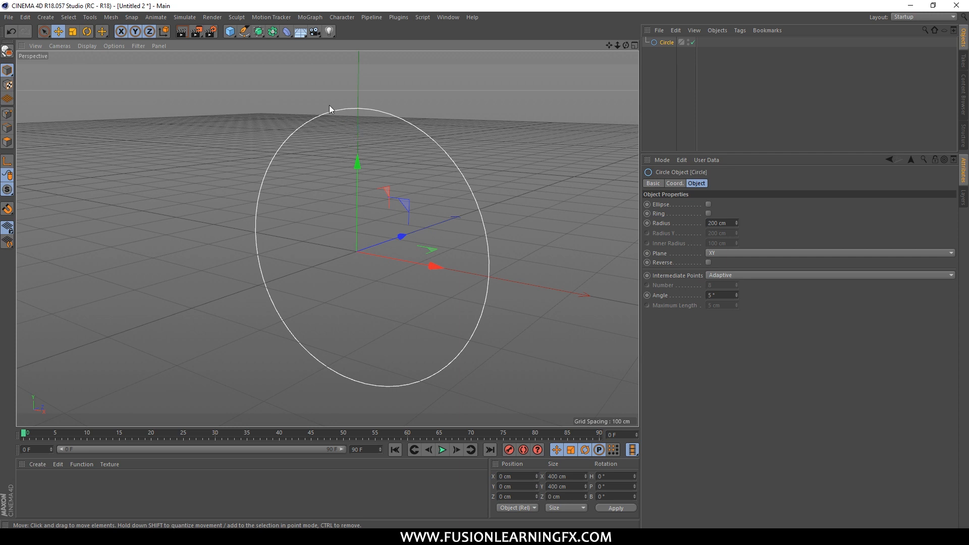
Step: Add a rectangle spline and set its width and height to 200 cm each
{"action": "left_click", "coordinate": [244, 32]}
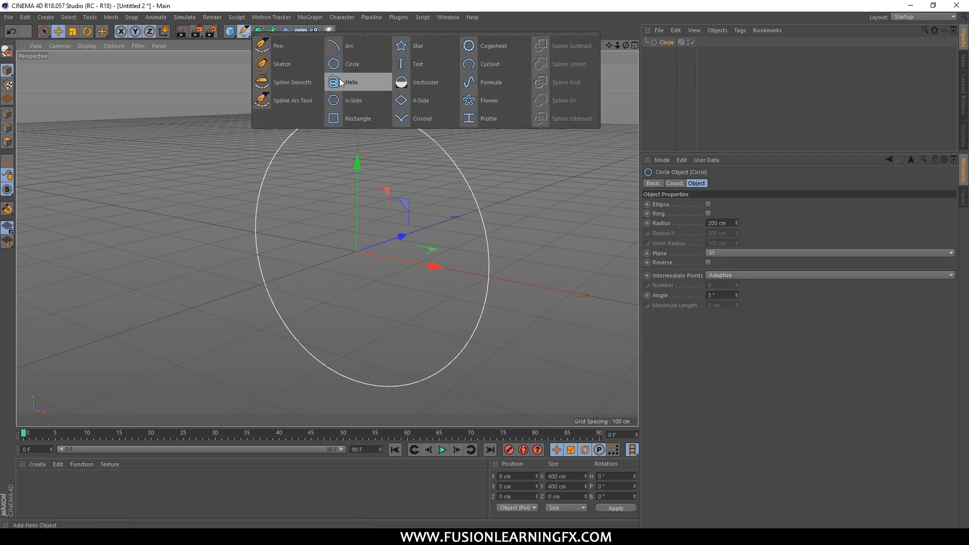
{"action": "left_click", "coordinate": [362, 117]}
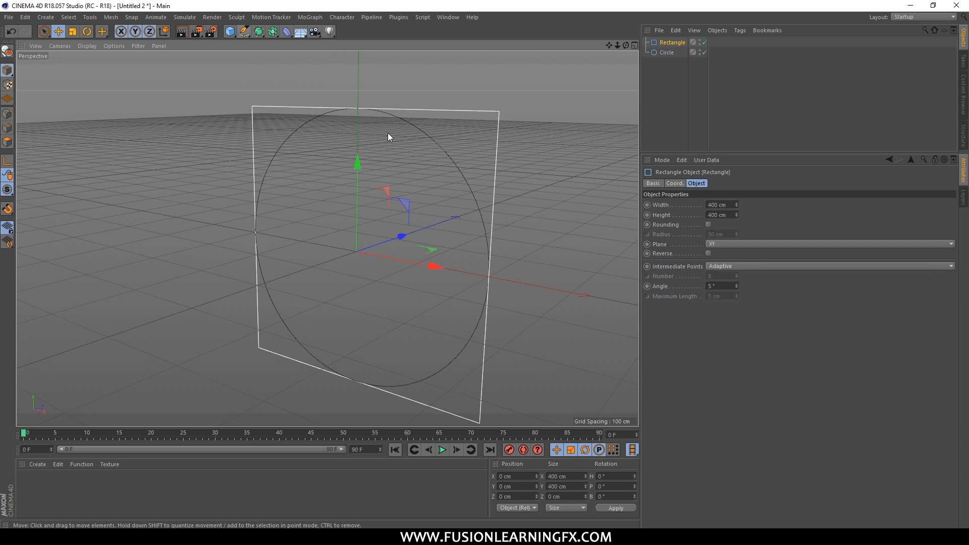
{"action": "double_click", "coordinate": [727, 204]}
{"action": "type", "text": "200"}
{"action": "key", "text": "Return"}
{"action": "double_click", "coordinate": [716, 214]}
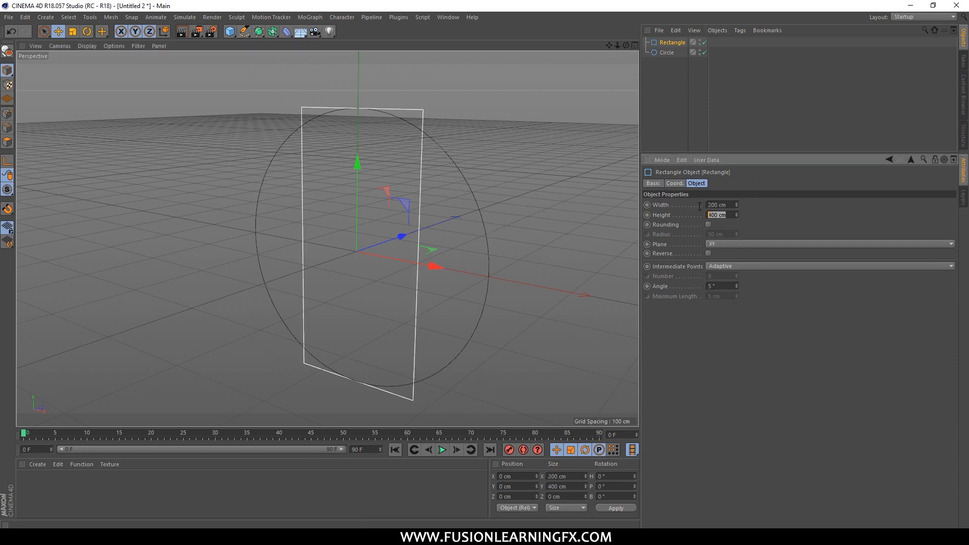
{"action": "type", "text": "200"}
{"action": "key", "text": "Return"}
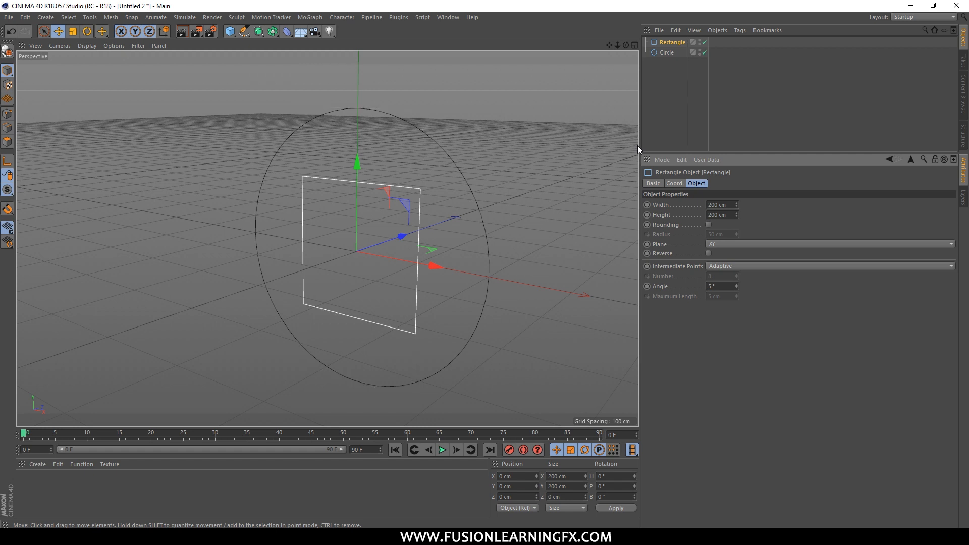
Step: Examine how the rectangle and circle splines sit relative to each other in the perspective and four-view layouts
{"action": "left_click", "coordinate": [473, 137]}
{"action": "mouse_move", "coordinate": [428, 166]}
{"action": "left_mouse_down", "text": "alt"}
{"action": "mouse_move", "coordinate": [473, 164]}
{"action": "mouse_move", "coordinate": [425, 169]}
{"action": "left_mouse_up", "text": "alt"}
{"action": "left_click_drag", "start_coordinate": [444, 118], "coordinate": [460, 197], "text": "alt"}
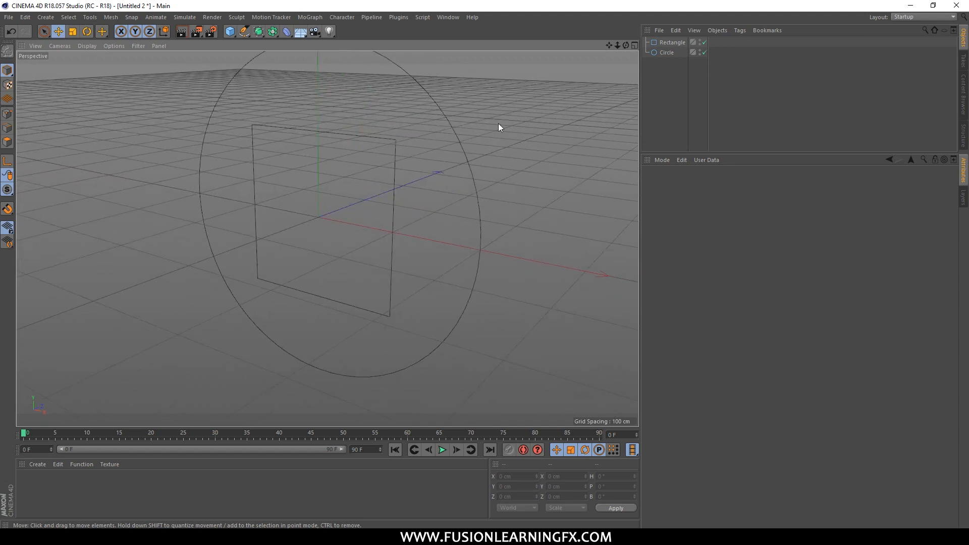
{"action": "left_click", "coordinate": [666, 51]}
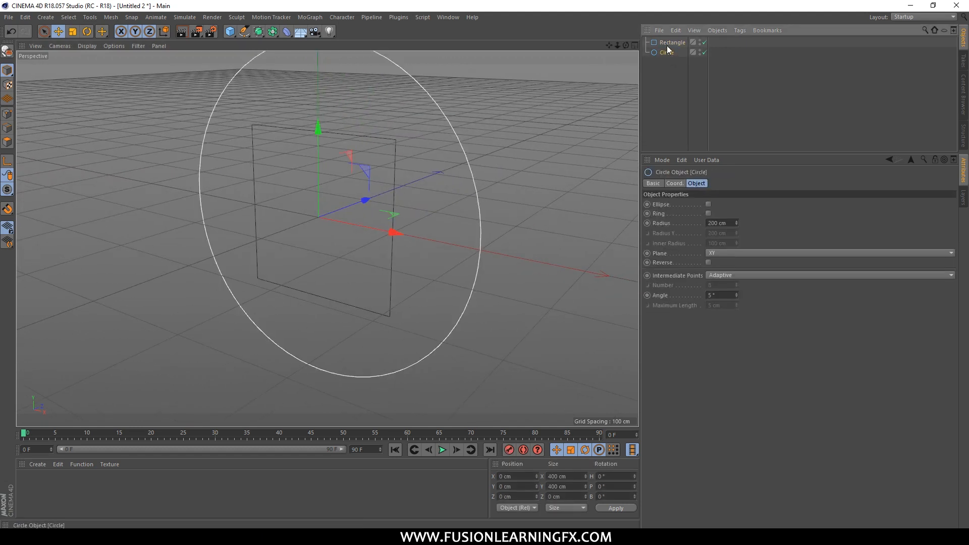
{"action": "left_click", "coordinate": [667, 44]}
{"action": "left_click", "coordinate": [668, 53]}
{"action": "left_click", "coordinate": [667, 44]}
{"action": "left_click", "coordinate": [668, 52]}
{"action": "left_click", "coordinate": [667, 44]}
{"action": "left_click", "coordinate": [668, 54]}
{"action": "left_click_drag", "start_coordinate": [453, 158], "coordinate": [546, 171], "text": "alt"}
{"action": "left_click", "coordinate": [668, 44]}
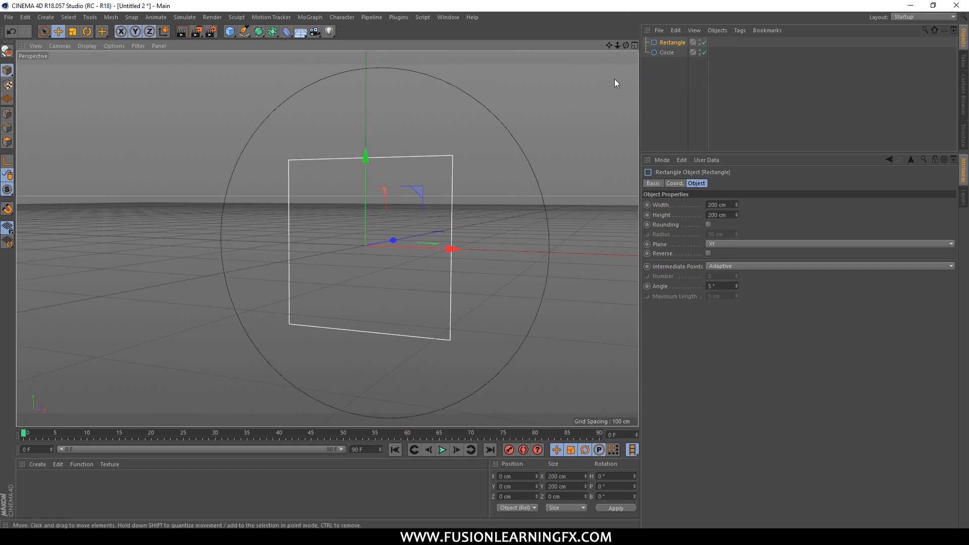
{"action": "key", "text": "F5"}
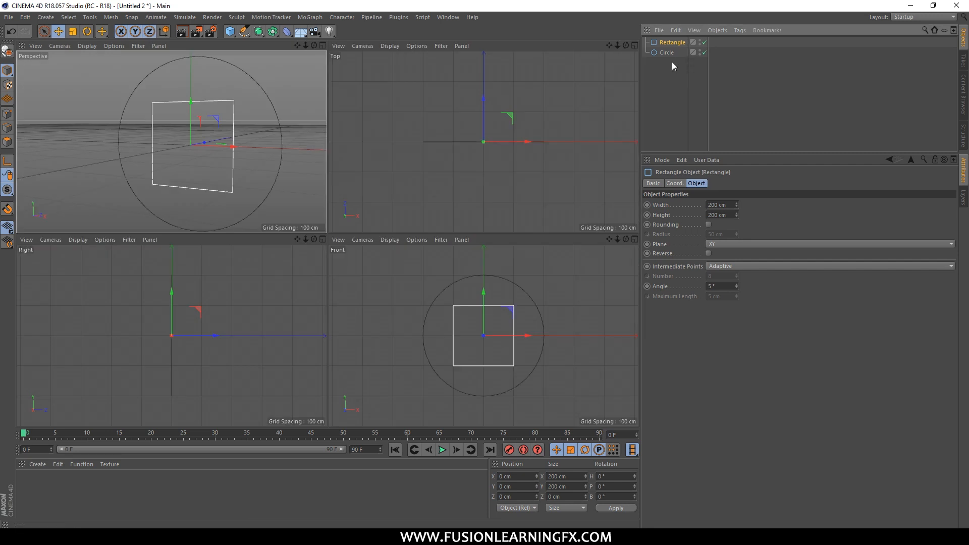
{"action": "middle_click", "coordinate": [339, 130]}
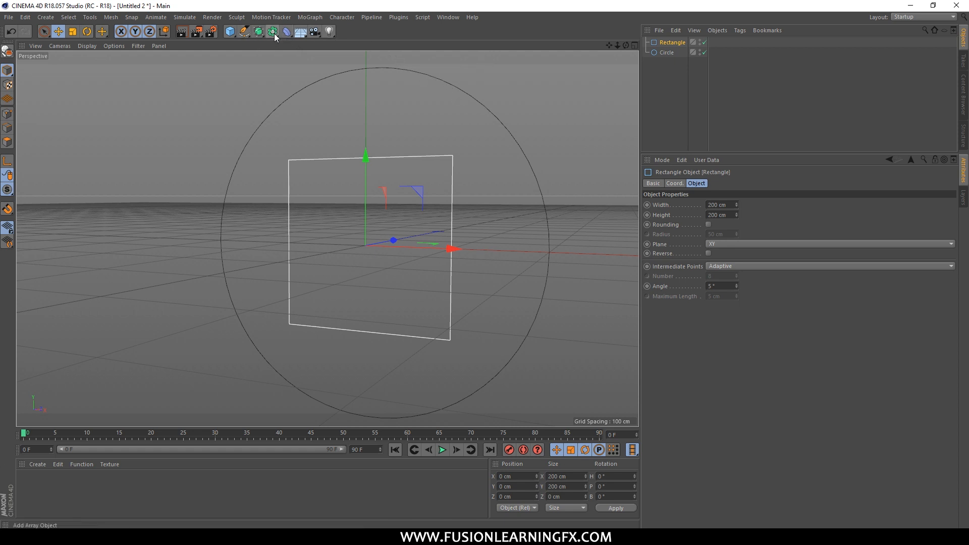
Step: Add a Spline Mask object to the scene and keep it selected
{"action": "left_click_drag", "start_coordinate": [272, 34], "coordinate": [292, 51]}
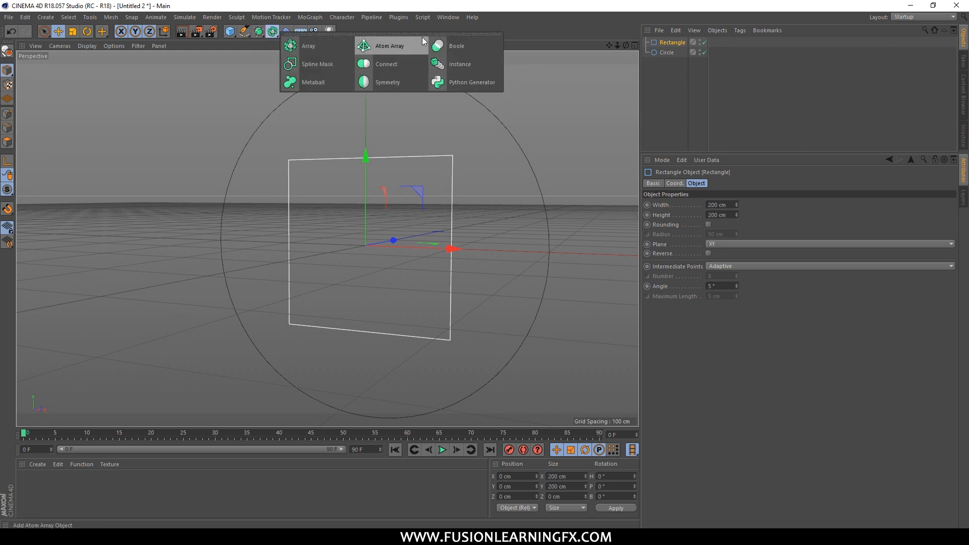
{"action": "left_click", "coordinate": [323, 65]}
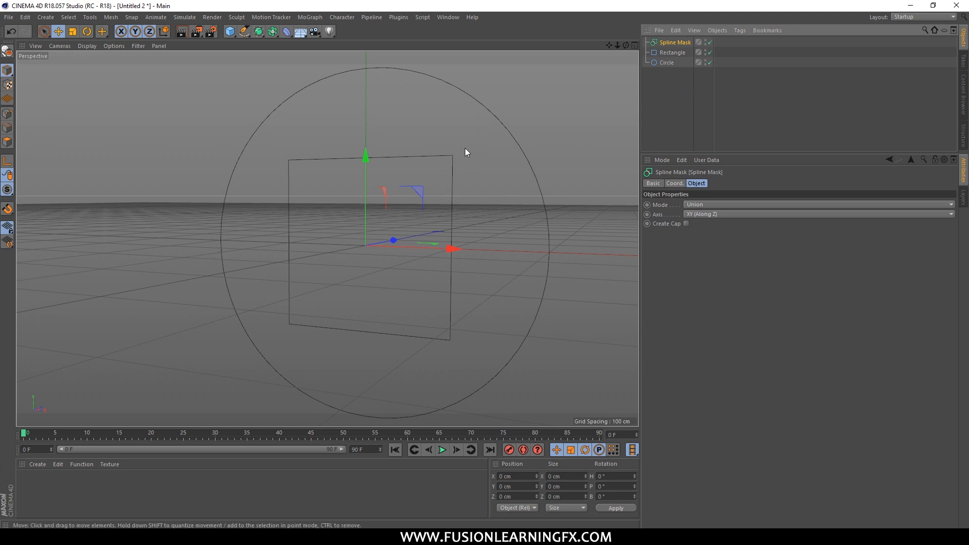
{"action": "mouse_move", "coordinate": [483, 165]}
{"action": "left_mouse_down", "text": "alt"}
{"action": "mouse_move", "coordinate": [490, 182]}
{"action": "mouse_move", "coordinate": [465, 177]}
{"action": "mouse_move", "coordinate": [513, 197]}
{"action": "mouse_move", "coordinate": [551, 190]}
{"action": "mouse_move", "coordinate": [492, 174]}
{"action": "left_mouse_up", "text": "alt"}
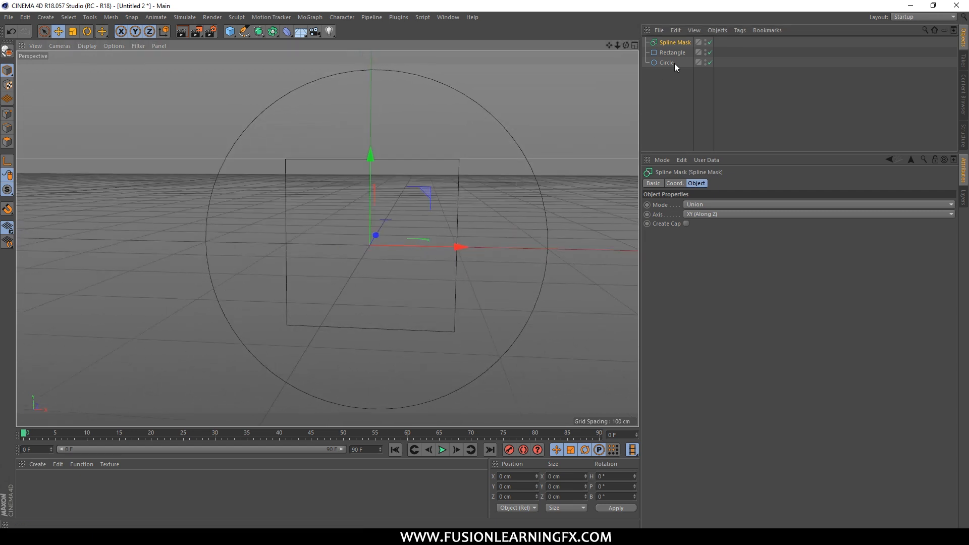
{"action": "left_click", "coordinate": [667, 63]}
{"action": "left_click", "coordinate": [669, 54], "text": "shift"}
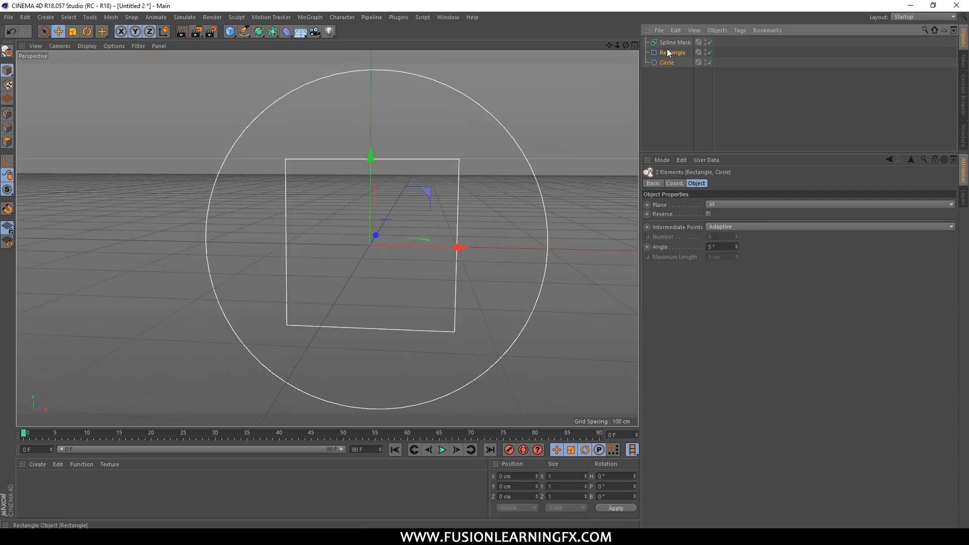
{"action": "left_click", "coordinate": [669, 44]}
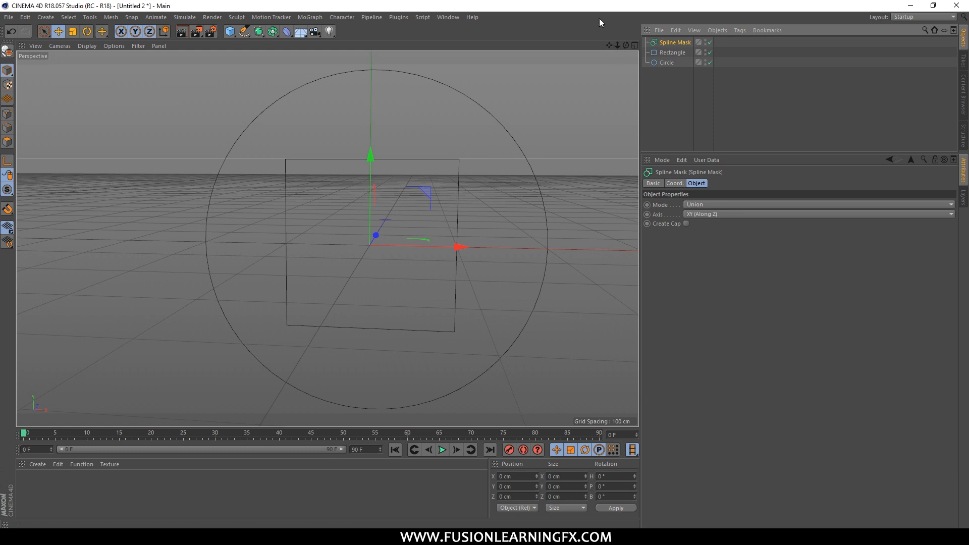
Step: Make the rectangle and the circle children of the Spline Mask, with the rectangle placed above the circle
{"action": "left_click", "coordinate": [674, 52]}
{"action": "mouse_move", "coordinate": [669, 53]}
{"action": "left_mouse_down"}
{"action": "mouse_move", "coordinate": [676, 45]}
{"action": "mouse_move", "coordinate": [672, 59]}
{"action": "left_mouse_up"}
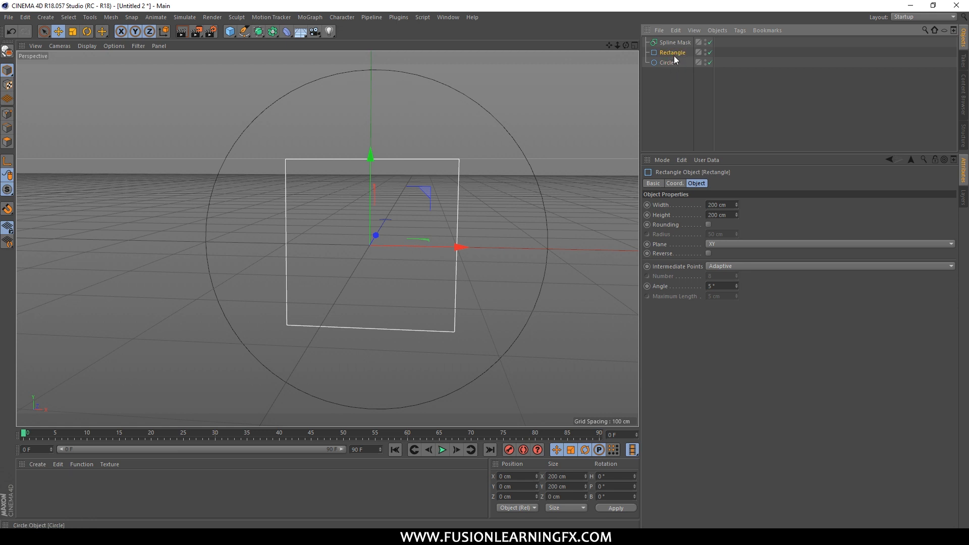
{"action": "left_click", "coordinate": [675, 43]}
{"action": "left_click_drag", "start_coordinate": [677, 50], "coordinate": [675, 46]}
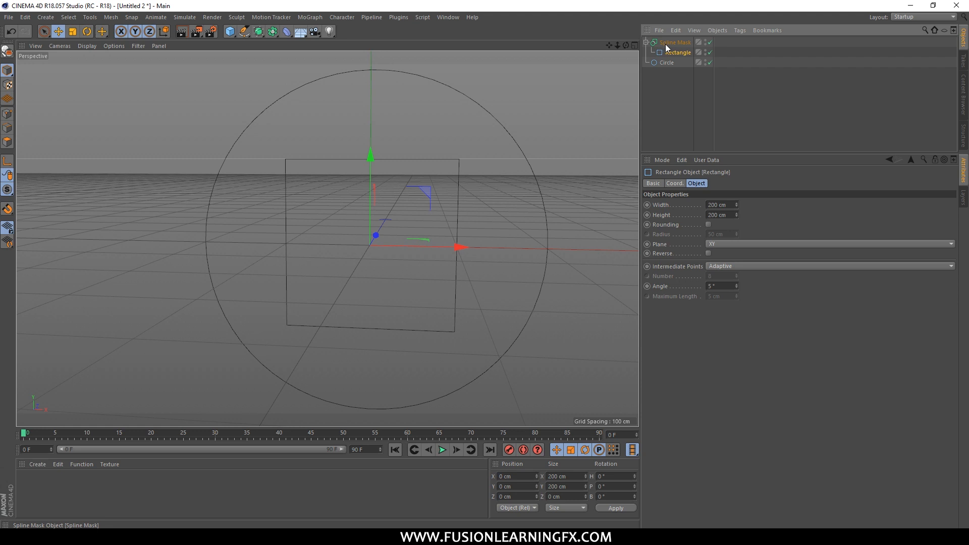
{"action": "left_click", "coordinate": [675, 43]}
{"action": "left_click", "coordinate": [678, 53]}
{"action": "mouse_move", "coordinate": [666, 61]}
{"action": "left_mouse_down"}
{"action": "mouse_move", "coordinate": [678, 60]}
{"action": "mouse_move", "coordinate": [680, 42]}
{"action": "mouse_move", "coordinate": [678, 56]}
{"action": "left_mouse_up"}
{"action": "left_click_drag", "start_coordinate": [681, 57], "coordinate": [681, 58]}
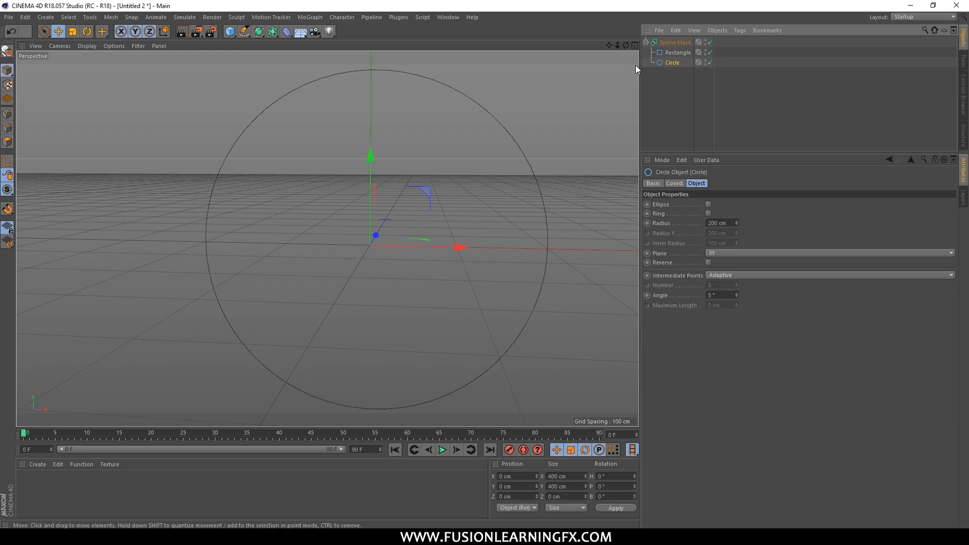
Step: Select the Spline Mask and show the masked shape in the maximized front view
{"action": "left_click_drag", "start_coordinate": [623, 97], "coordinate": [510, 117], "text": "alt"}
{"action": "left_click_drag", "start_coordinate": [674, 86], "coordinate": [675, 23]}
{"action": "left_click", "coordinate": [667, 44]}
{"action": "left_click_drag", "start_coordinate": [532, 141], "coordinate": [543, 165], "text": "alt"}
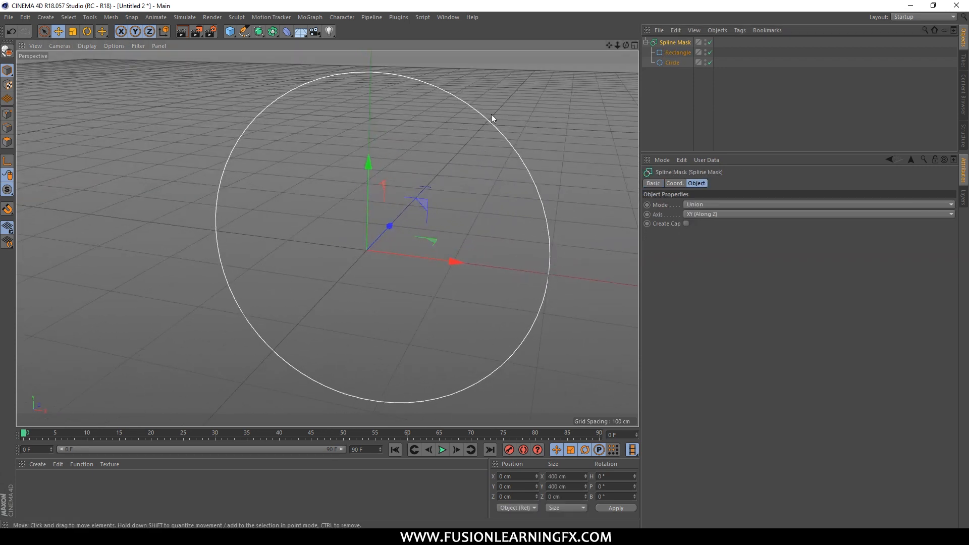
{"action": "middle_click", "coordinate": [462, 151]}
{"action": "middle_click", "coordinate": [475, 308]}
{"action": "middle_click_drag", "start_coordinate": [484, 183], "coordinate": [545, 214], "text": "alt"}
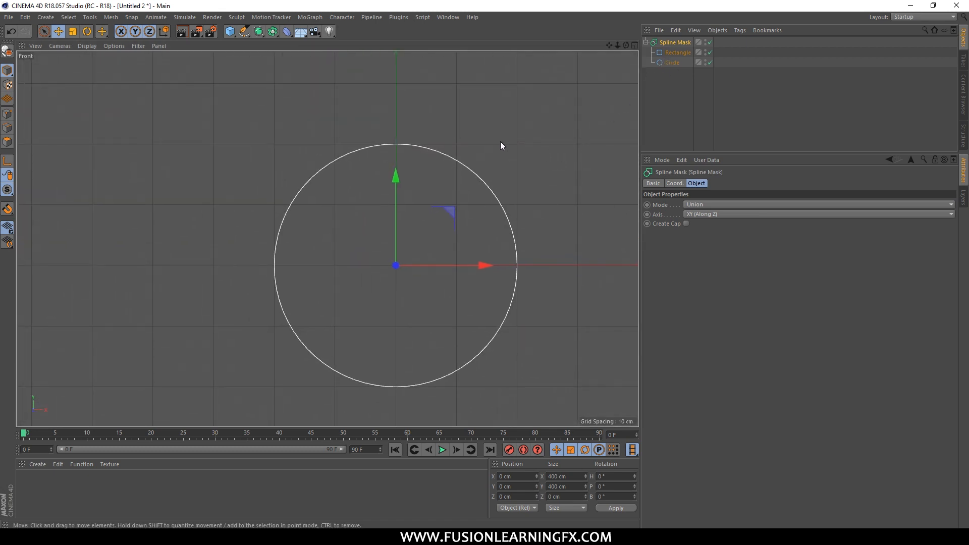
Step: Compare the rectangle, the circle and the Spline Mask by selecting each of them in the hierarchy
{"action": "left_click", "coordinate": [671, 61]}
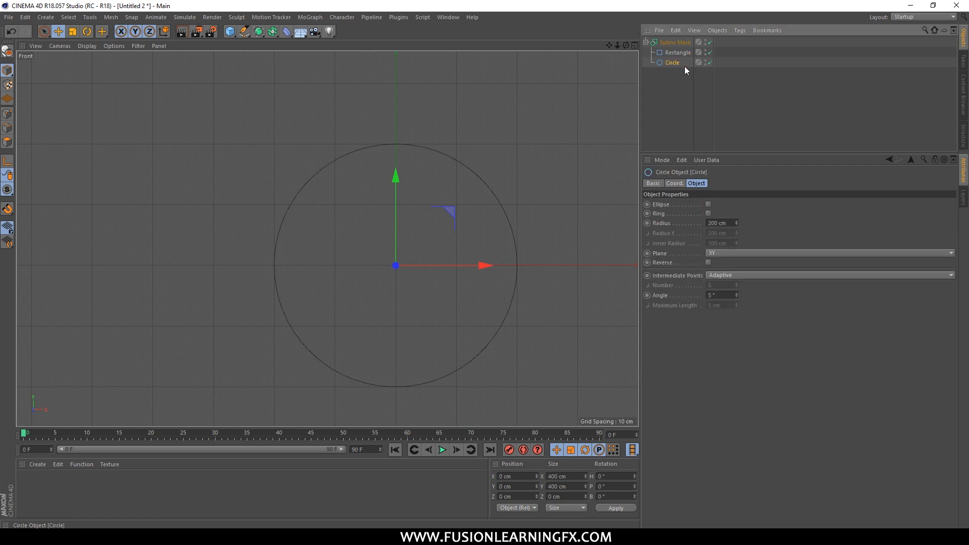
{"action": "left_click", "coordinate": [680, 51]}
{"action": "left_click", "coordinate": [672, 60]}
{"action": "left_click", "coordinate": [674, 54]}
{"action": "left_click", "coordinate": [677, 61]}
{"action": "left_click", "coordinate": [675, 53]}
{"action": "left_click", "coordinate": [674, 62]}
{"action": "left_click", "coordinate": [676, 53]}
{"action": "left_click", "coordinate": [673, 61]}
{"action": "left_click", "coordinate": [674, 54]}
{"action": "left_click", "coordinate": [673, 61]}
{"action": "left_click", "coordinate": [673, 53]}
{"action": "left_click", "coordinate": [672, 61]}
{"action": "left_click", "coordinate": [674, 53]}
{"action": "left_click", "coordinate": [674, 62]}
{"action": "left_click", "coordinate": [674, 53]}
{"action": "left_click", "coordinate": [673, 61]}
{"action": "left_click", "coordinate": [673, 43]}
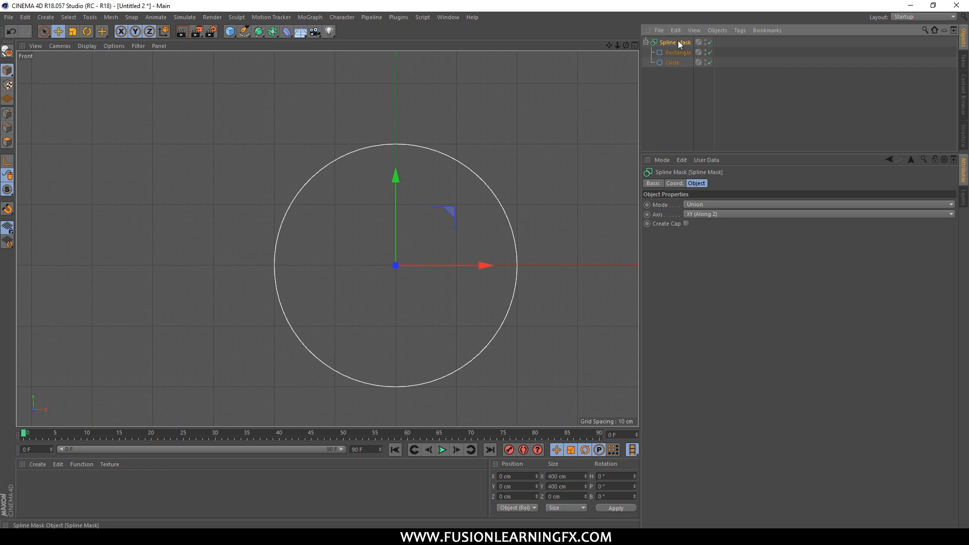
{"action": "left_click", "coordinate": [675, 52]}
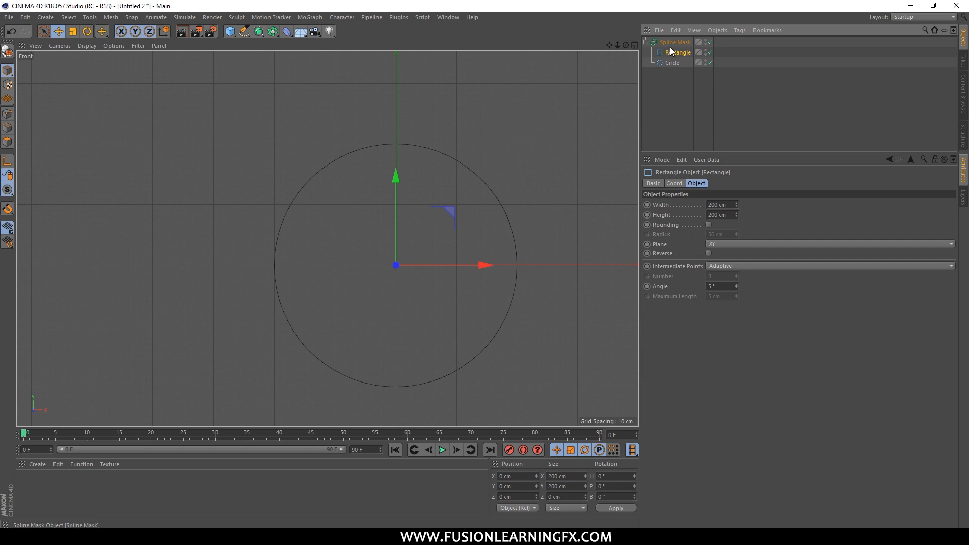
{"action": "left_click", "coordinate": [672, 44]}
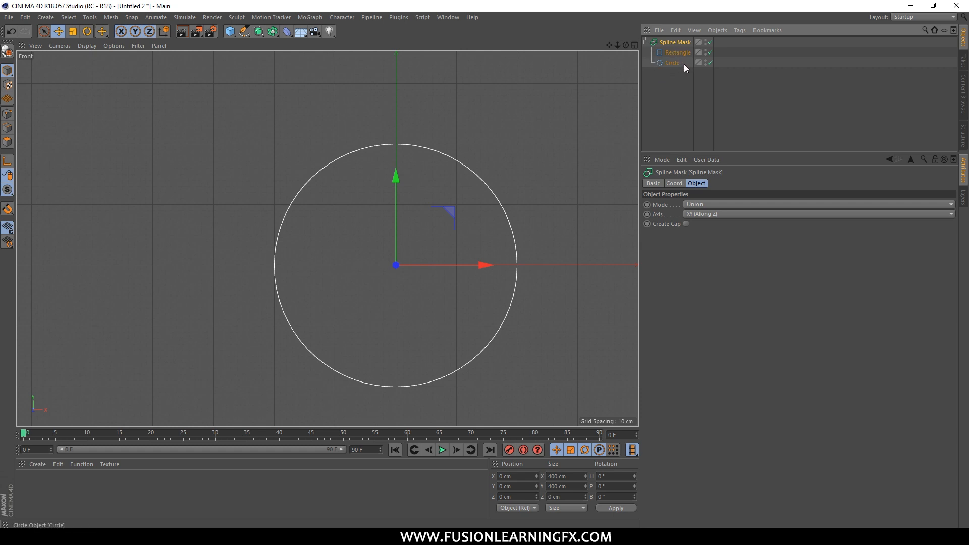
Step: Move the rectangle along Y to about 145 cm so it overlaps the circle's upper edge
{"action": "left_click", "coordinate": [677, 52]}
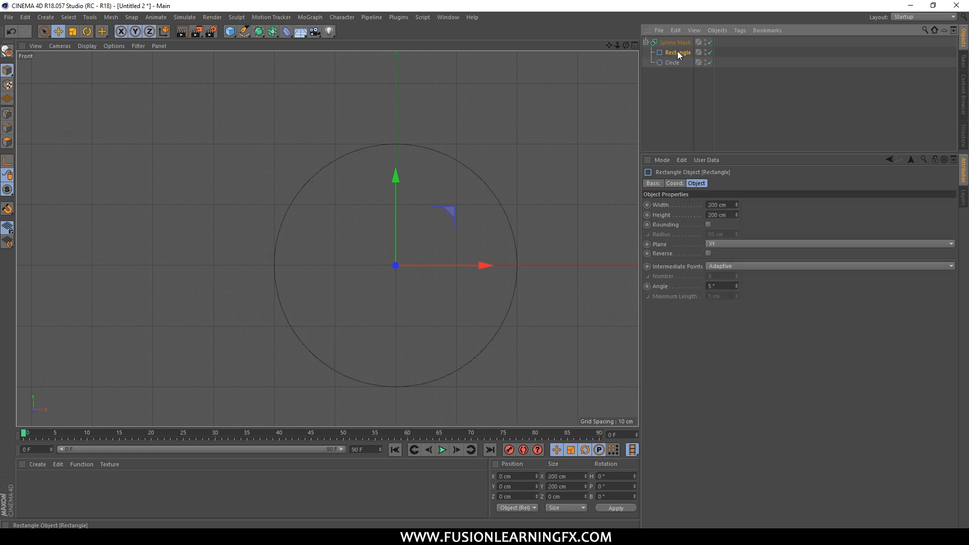
{"action": "left_click_drag", "start_coordinate": [396, 189], "coordinate": [394, 126]}
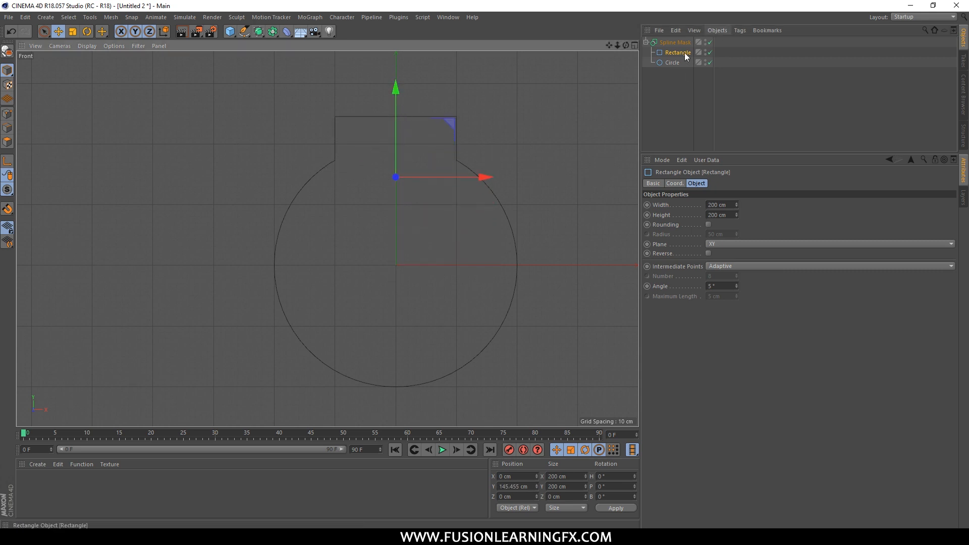
{"action": "mouse_move", "coordinate": [396, 95]}
{"action": "left_mouse_down"}
{"action": "mouse_move", "coordinate": [402, 57]}
{"action": "mouse_move", "coordinate": [395, 120]}
{"action": "mouse_move", "coordinate": [405, 85]}
{"action": "mouse_move", "coordinate": [399, 94]}
{"action": "left_mouse_up"}
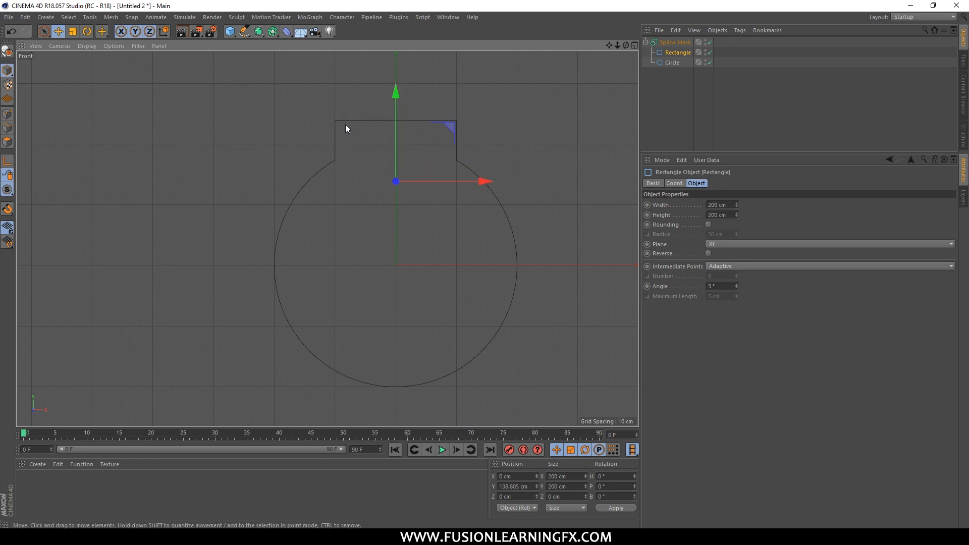
{"action": "left_click", "coordinate": [669, 62]}
{"action": "left_click", "coordinate": [677, 52]}
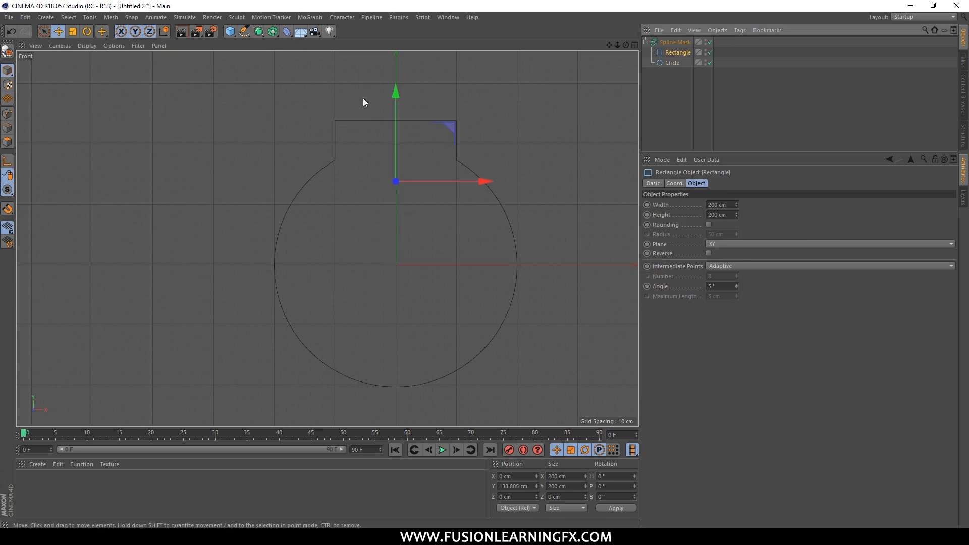
{"action": "left_click_drag", "start_coordinate": [397, 93], "coordinate": [429, 134]}
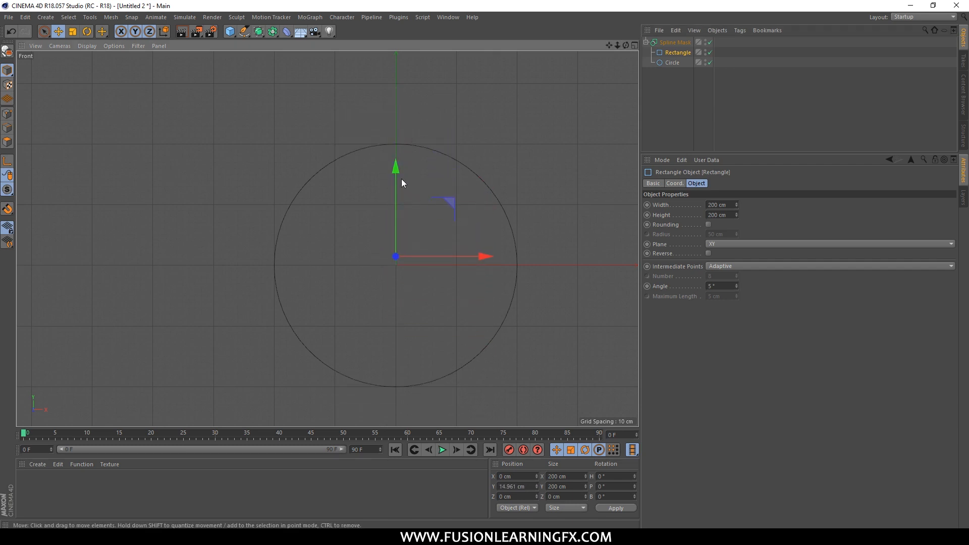
{"action": "left_click_drag", "start_coordinate": [397, 183], "coordinate": [409, 104]}
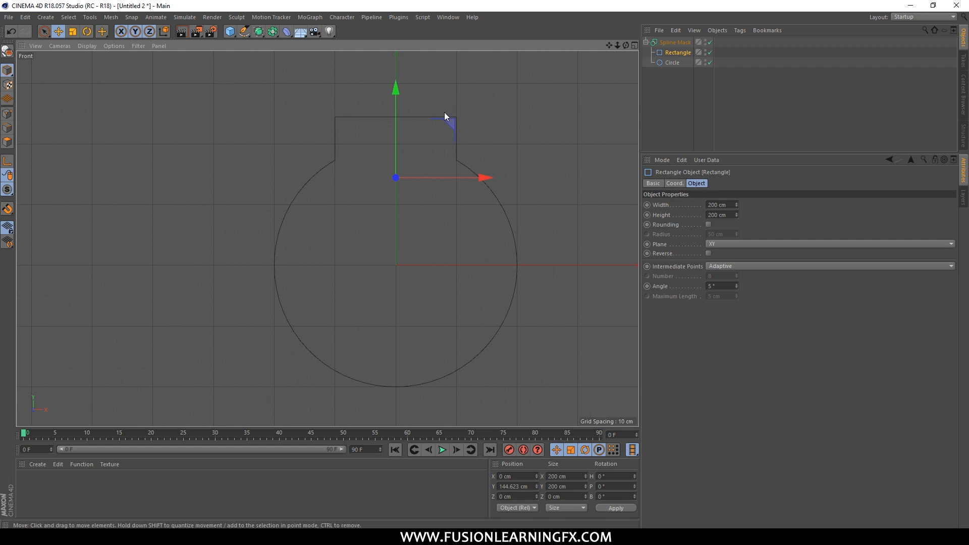
Step: Shift the rectangle freely in the XY plane to about X -7.5 cm and Y 149.6 cm
{"action": "mouse_move", "coordinate": [435, 176]}
{"action": "left_mouse_down"}
{"action": "mouse_move", "coordinate": [468, 178]}
{"action": "mouse_move", "coordinate": [367, 177]}
{"action": "mouse_move", "coordinate": [419, 172]}
{"action": "left_mouse_up"}
{"action": "left_click_drag", "start_coordinate": [394, 152], "coordinate": [393, 163]}
{"action": "left_click_drag", "start_coordinate": [427, 188], "coordinate": [402, 148]}
{"action": "left_click_drag", "start_coordinate": [427, 165], "coordinate": [386, 151]}
{"action": "left_click_drag", "start_coordinate": [424, 172], "coordinate": [393, 153]}
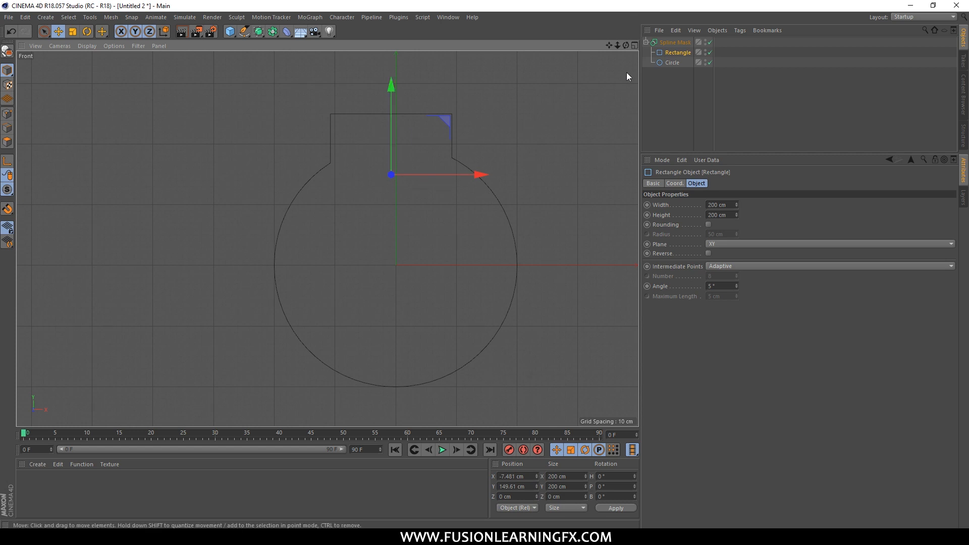
Step: Set the Spline Mask mode to A subtract B to cut the circle out of the rectangle
{"action": "left_click", "coordinate": [675, 43]}
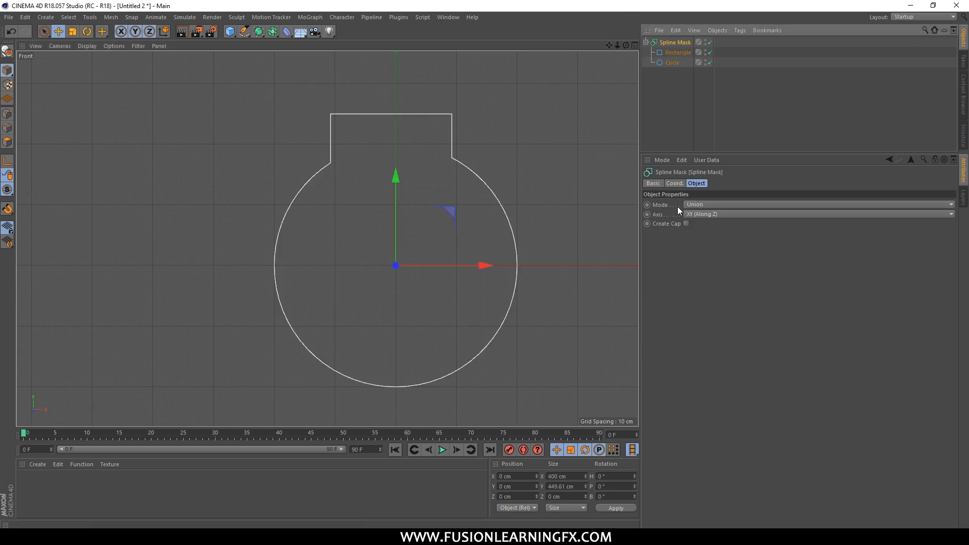
{"action": "left_click", "coordinate": [693, 204]}
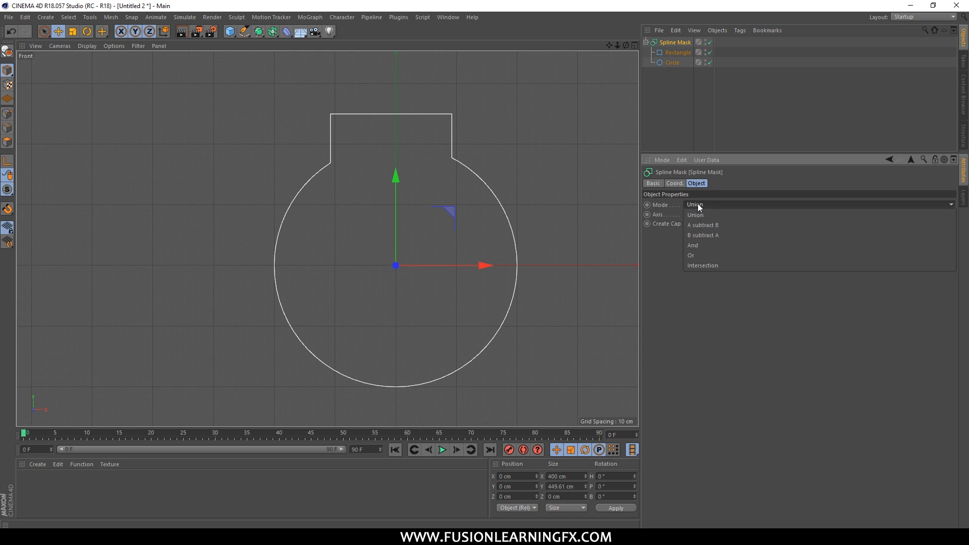
{"action": "left_click", "coordinate": [698, 205]}
{"action": "left_click", "coordinate": [695, 207]}
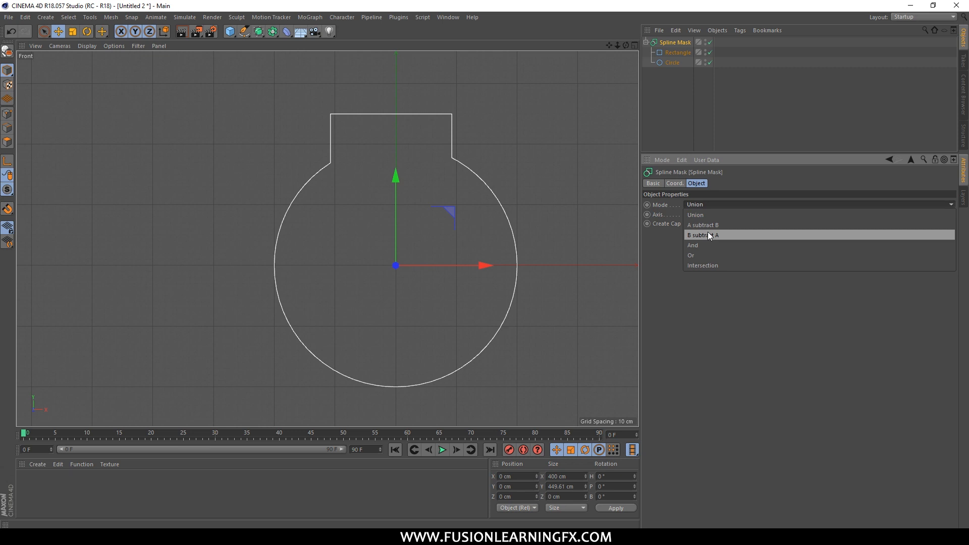
{"action": "left_click", "coordinate": [703, 226]}
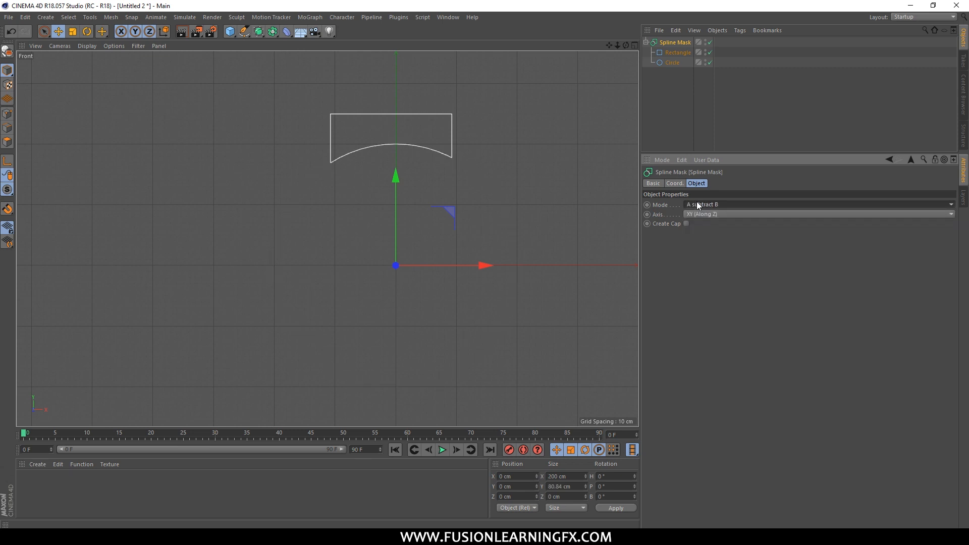
Step: Check the rectangle and circle as the mask's A and B operands, and set the Spline Mask mode to B subtract A
{"action": "left_click", "coordinate": [679, 54]}
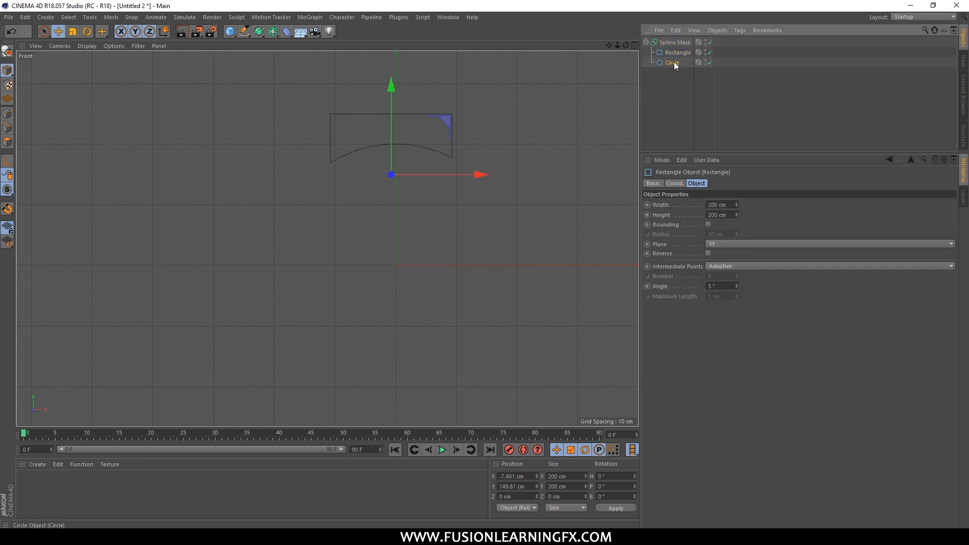
{"action": "left_click", "coordinate": [674, 61]}
{"action": "left_click", "coordinate": [678, 52]}
{"action": "left_click", "coordinate": [675, 43]}
{"action": "left_click", "coordinate": [703, 204]}
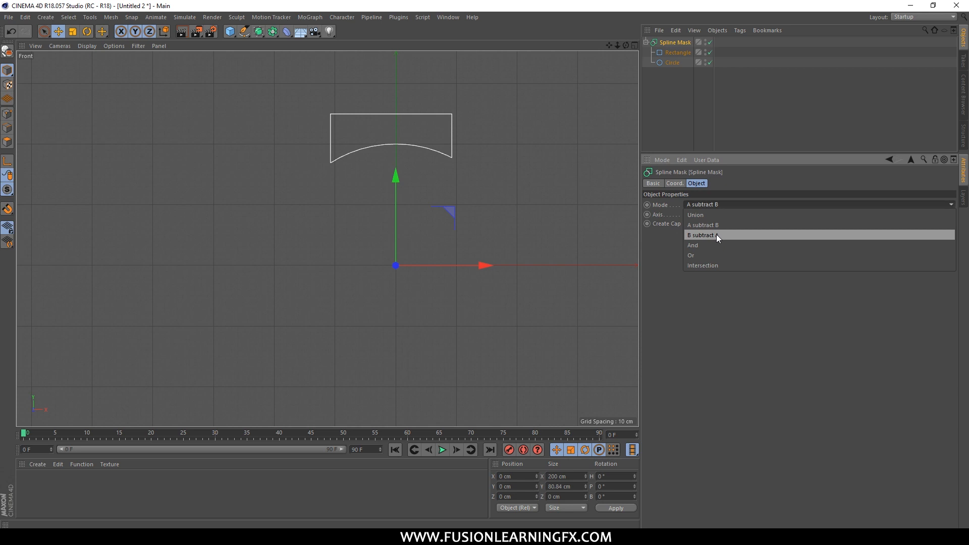
{"action": "left_click", "coordinate": [719, 236]}
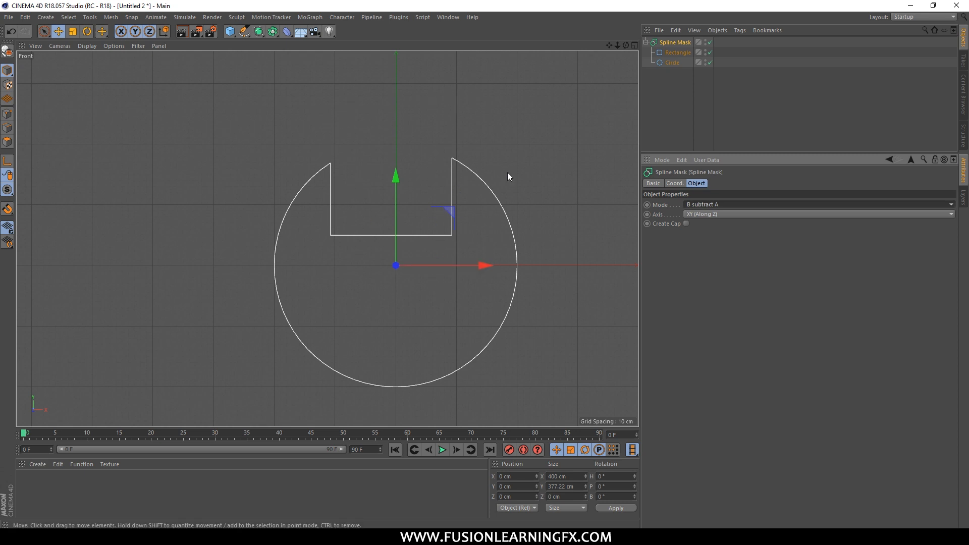
Step: Try the Spline Mask's And mode, followed by its Or mode
{"action": "left_click", "coordinate": [719, 204]}
{"action": "left_click", "coordinate": [712, 244]}
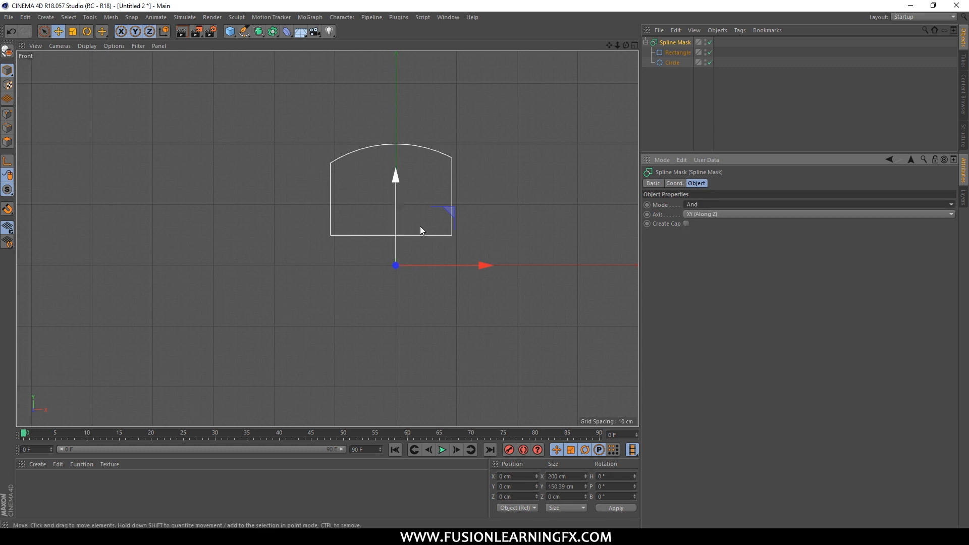
{"action": "left_click", "coordinate": [701, 206]}
{"action": "left_click", "coordinate": [710, 255]}
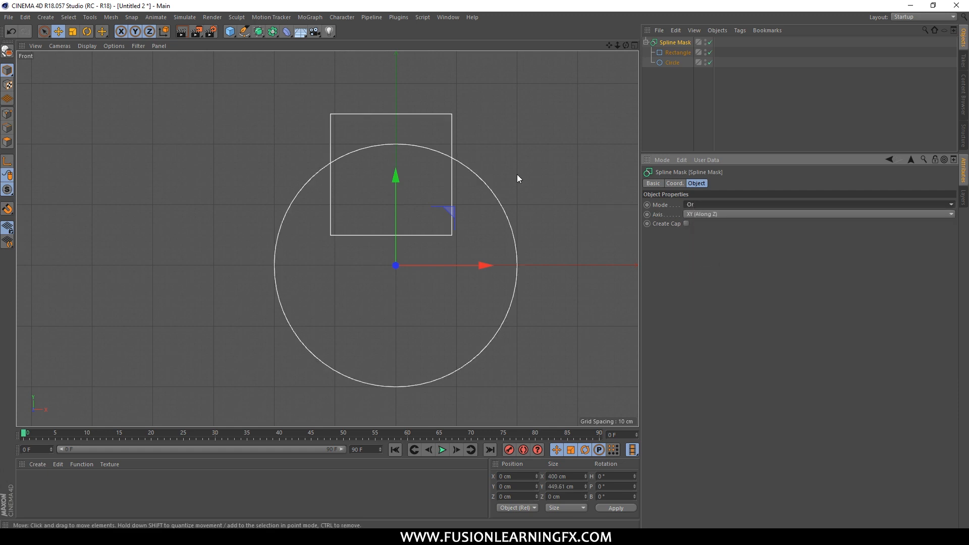
Step: Set the Spline Mask mode back to Union
{"action": "left_click", "coordinate": [691, 207]}
{"action": "left_click", "coordinate": [713, 209]}
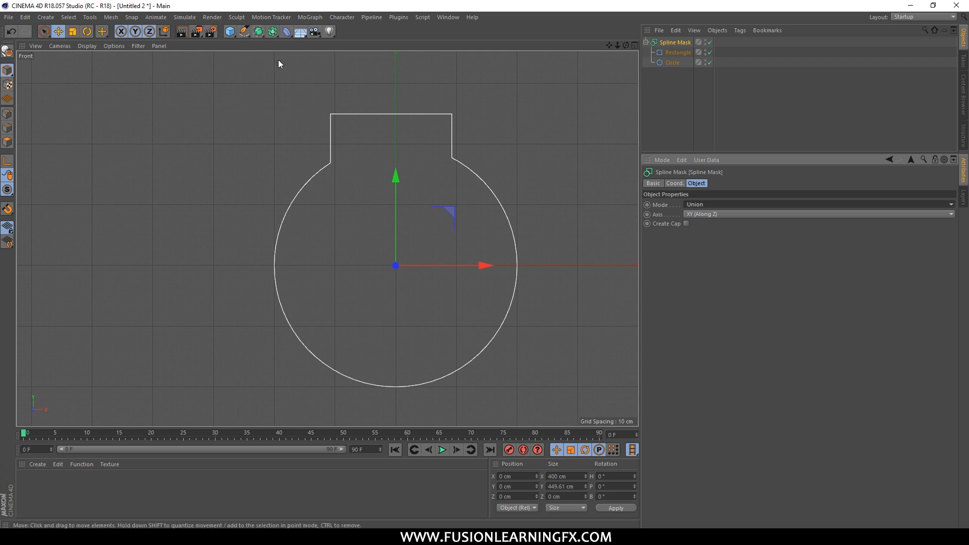
{"action": "left_click", "coordinate": [245, 31]}
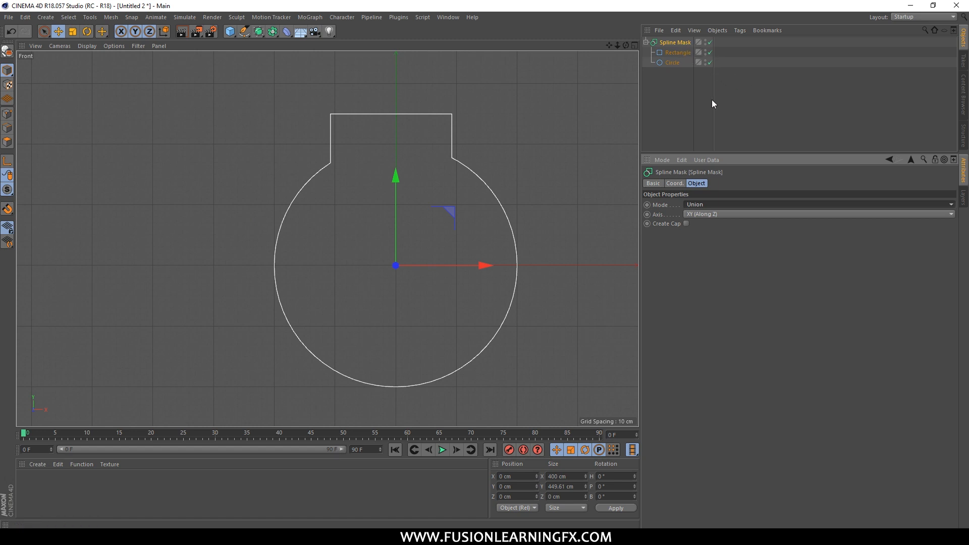
Step: Show the masked shape in the maximized perspective view and delete the Spline Mask with its rectangle and circle
{"action": "middle_click", "coordinate": [498, 157]}
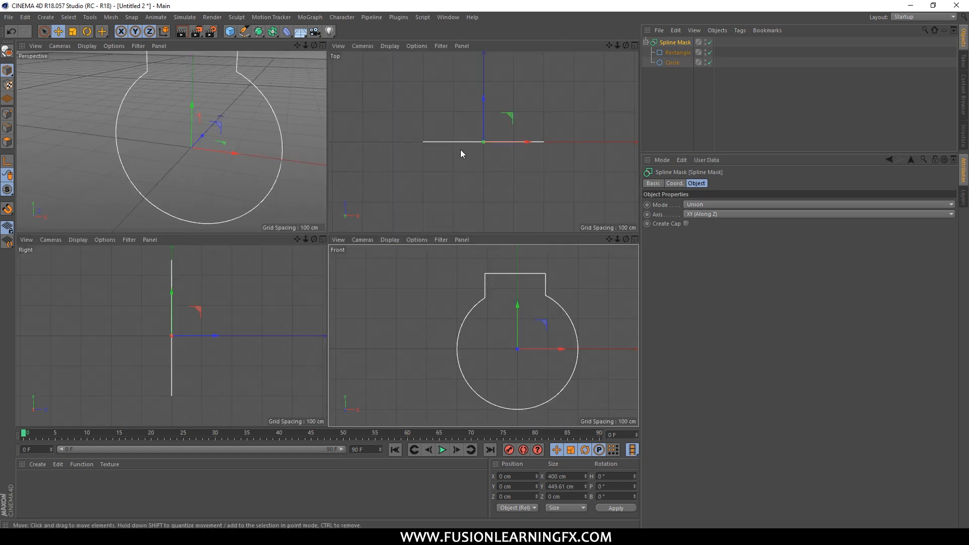
{"action": "middle_click", "coordinate": [320, 143]}
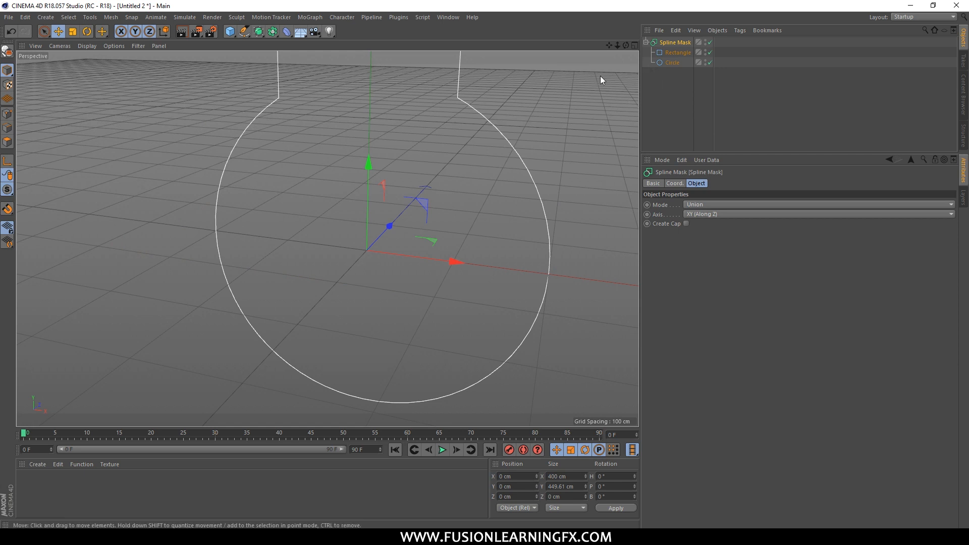
{"action": "left_click_drag", "start_coordinate": [608, 93], "coordinate": [601, 110], "text": "alt"}
{"action": "middle_click_drag", "start_coordinate": [600, 110], "coordinate": [557, 182], "text": "alt"}
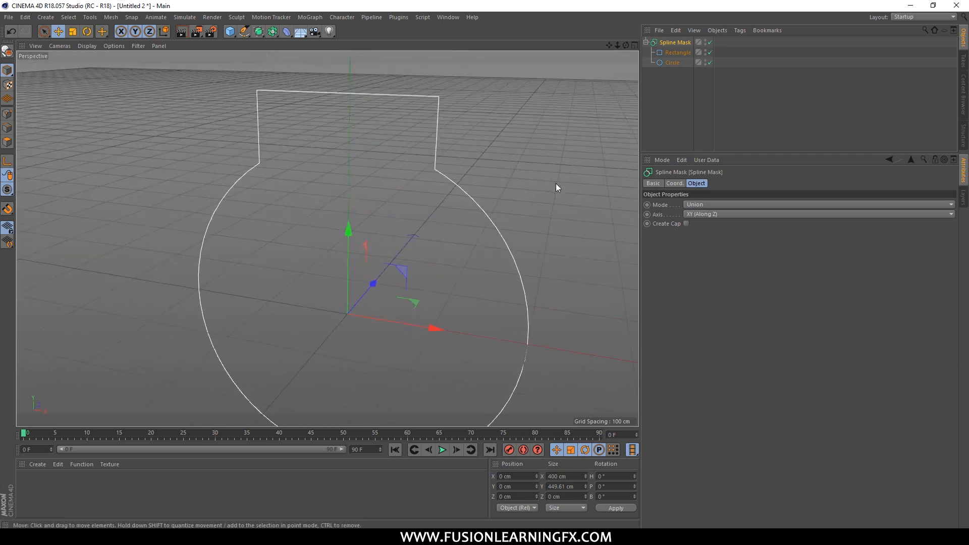
{"action": "left_click_drag", "start_coordinate": [680, 102], "coordinate": [656, 29]}
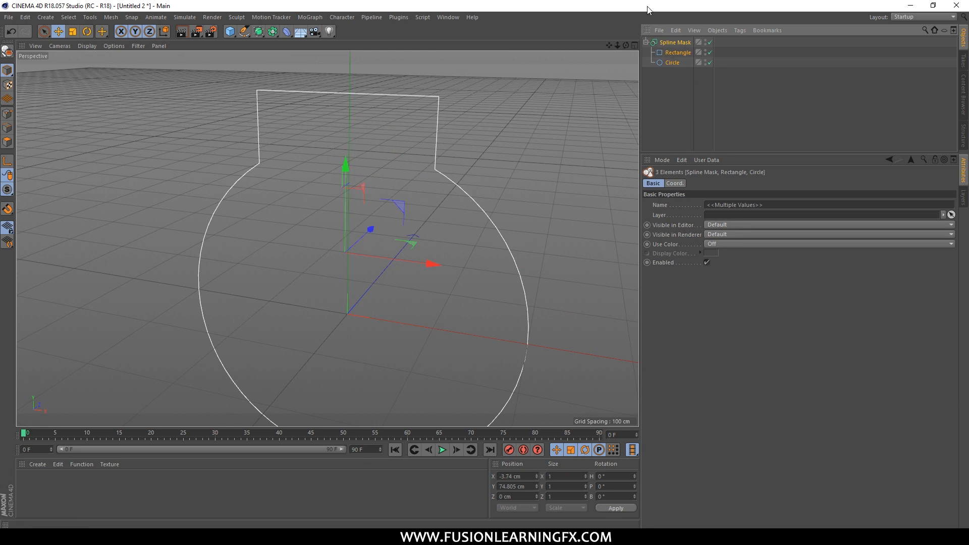
{"action": "key", "text": "Delete"}
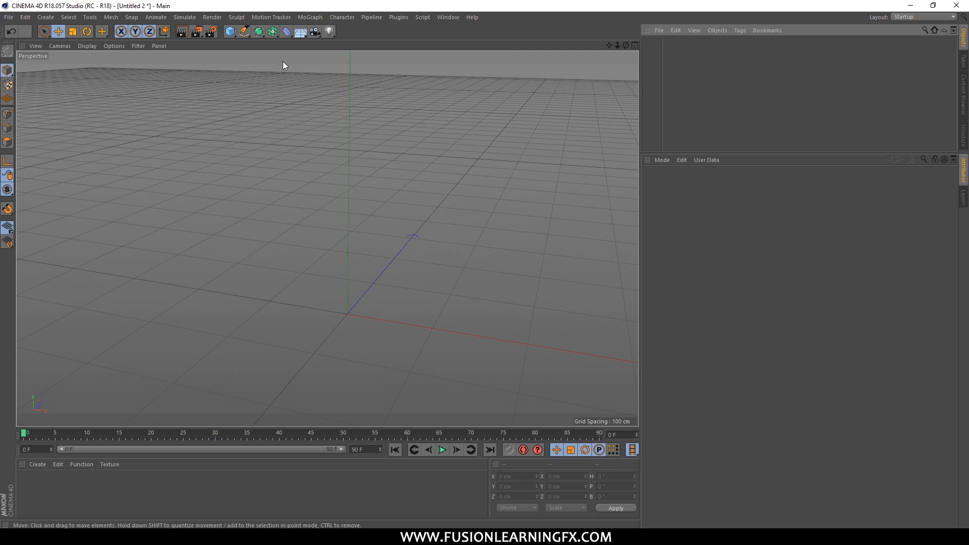
Step: Add a Rectangle spline to the empty scene and view it at an angle
{"action": "left_click", "coordinate": [244, 32]}
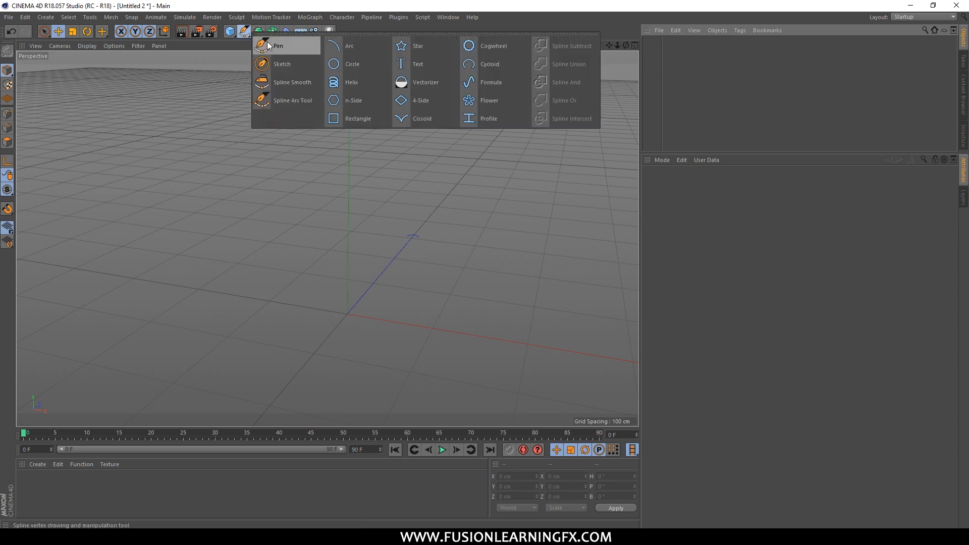
{"action": "left_click", "coordinate": [363, 117]}
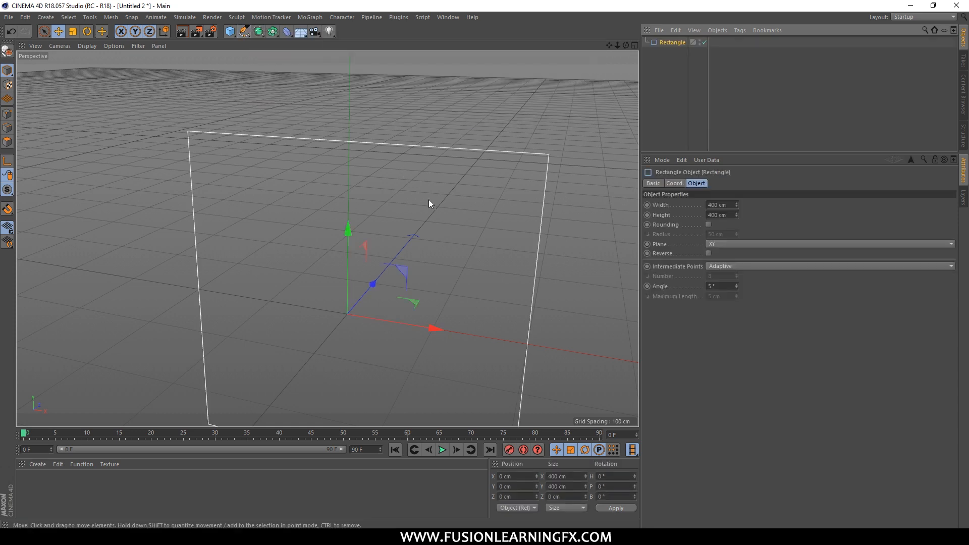
{"action": "left_click_drag", "start_coordinate": [383, 135], "coordinate": [372, 97], "text": "alt"}
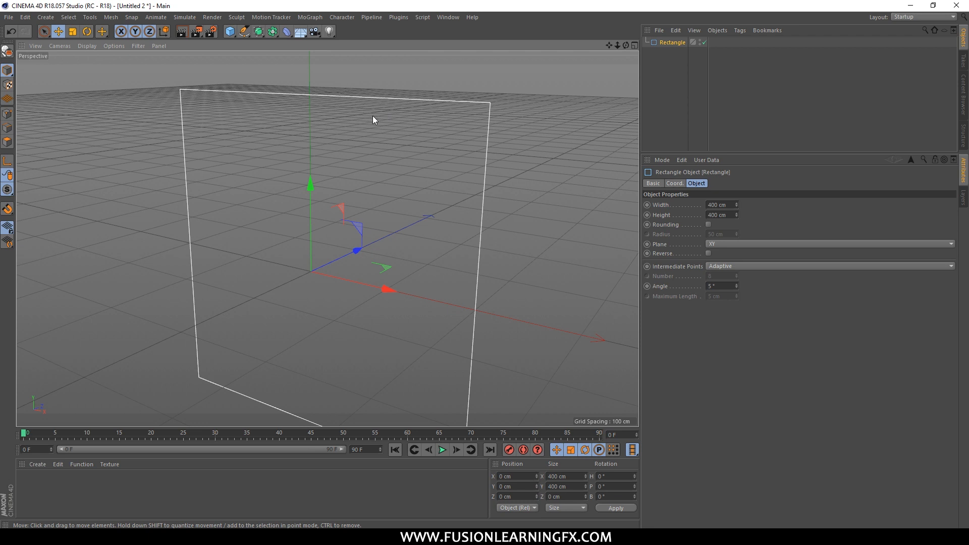
{"action": "left_click", "coordinate": [259, 34]}
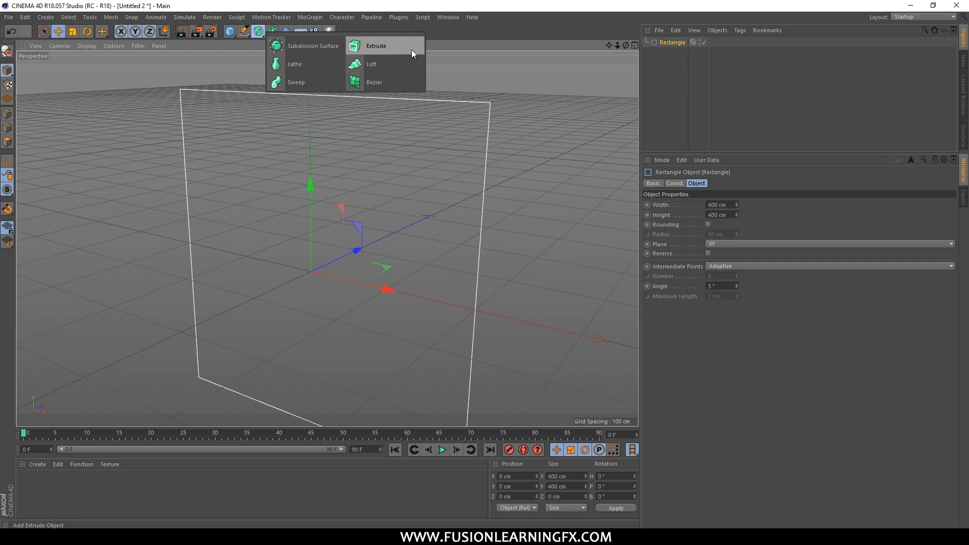
{"action": "left_click", "coordinate": [662, 62]}
{"action": "left_click", "coordinate": [671, 43]}
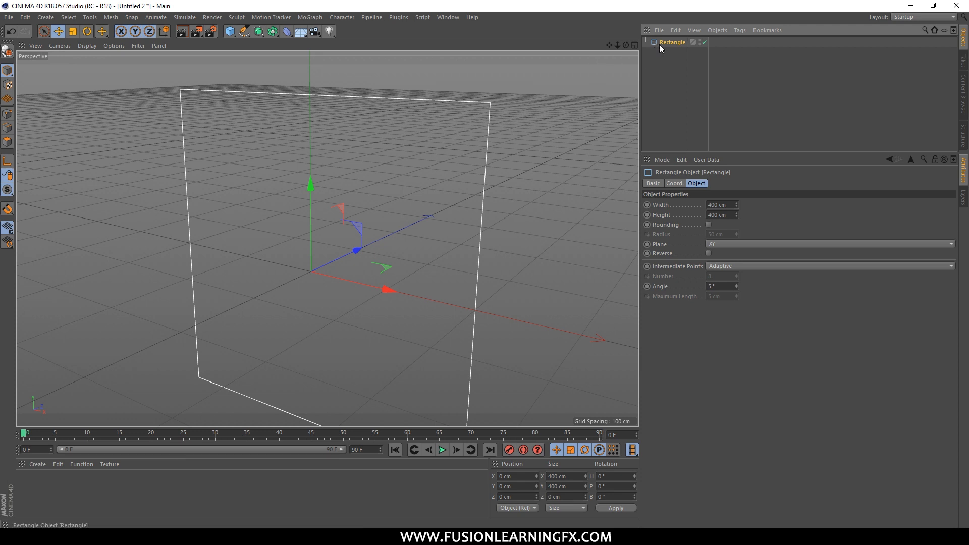
{"action": "left_click", "coordinate": [229, 32]}
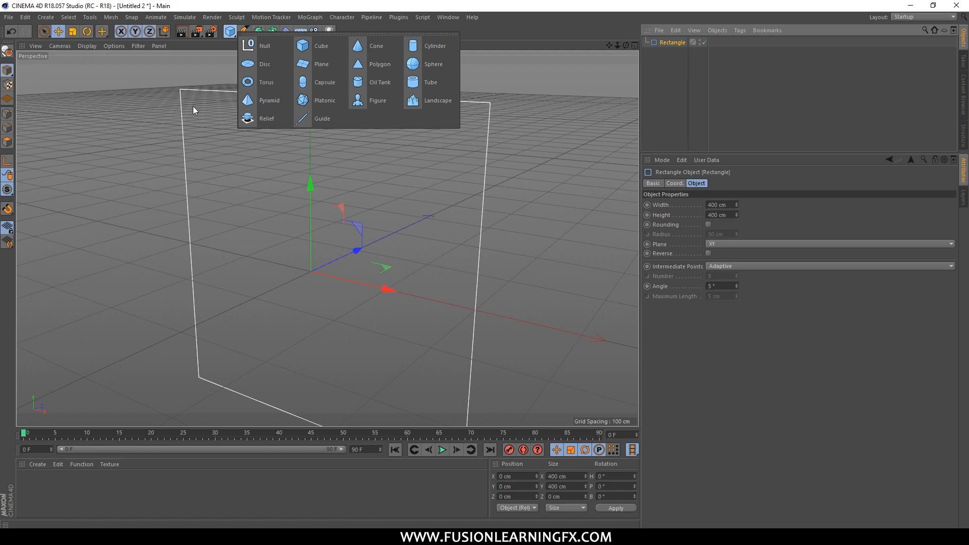
{"action": "left_click", "coordinate": [245, 32]}
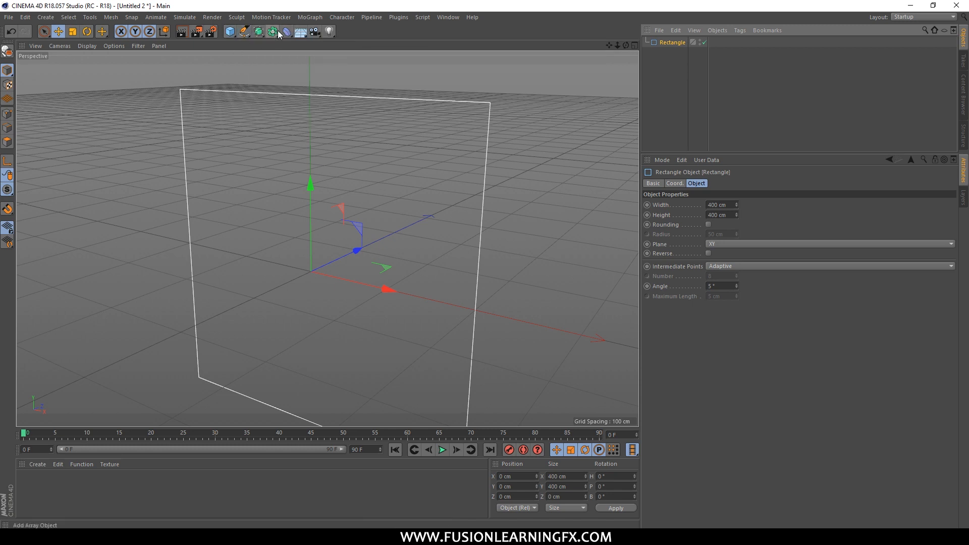
{"action": "left_click", "coordinate": [263, 36]}
{"action": "left_click", "coordinate": [273, 34]}
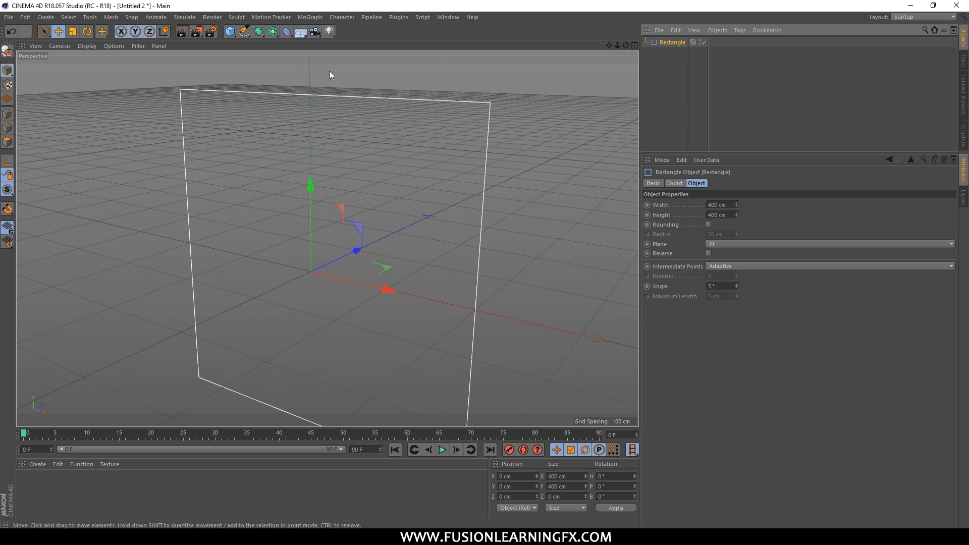
Step: Add an Extrude object and display its Basic, Coord., Object, Caps and Phong properties together
{"action": "left_click", "coordinate": [259, 32]}
{"action": "left_click", "coordinate": [392, 47]}
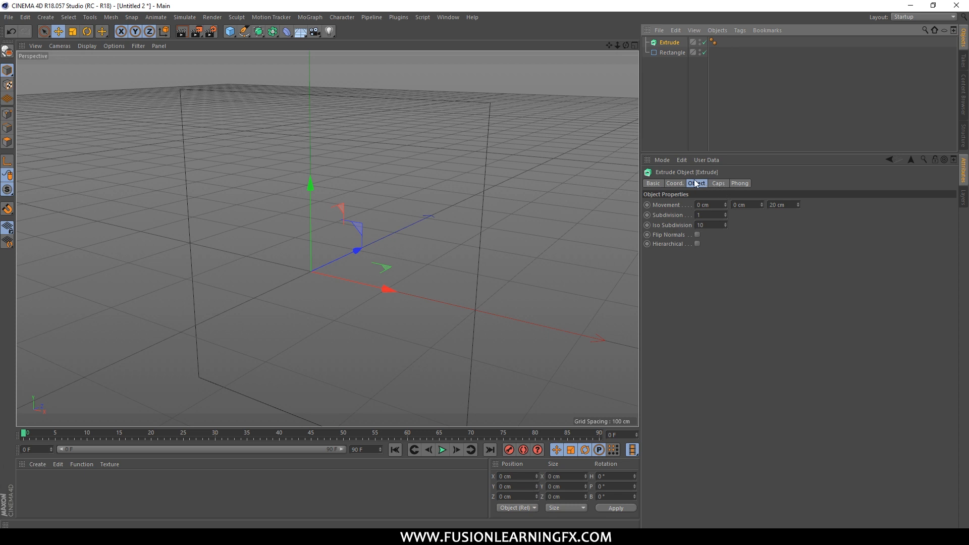
{"action": "left_click", "coordinate": [657, 183]}
{"action": "left_click", "coordinate": [674, 183], "text": "shift"}
{"action": "left_click", "coordinate": [700, 185], "text": "shift"}
{"action": "left_click", "coordinate": [718, 184], "text": "shift"}
{"action": "left_click", "coordinate": [741, 183], "text": "shift"}
Step: Examine the Extrude object's full property list in an enlarged Attribute Manager, deselect the object and shrink the manager again
{"action": "left_click_drag", "start_coordinate": [740, 154], "coordinate": [786, 87]}
{"action": "scroll", "coordinate": [944, 172], "scroll_direction": "down", "scroll_amount": 3}
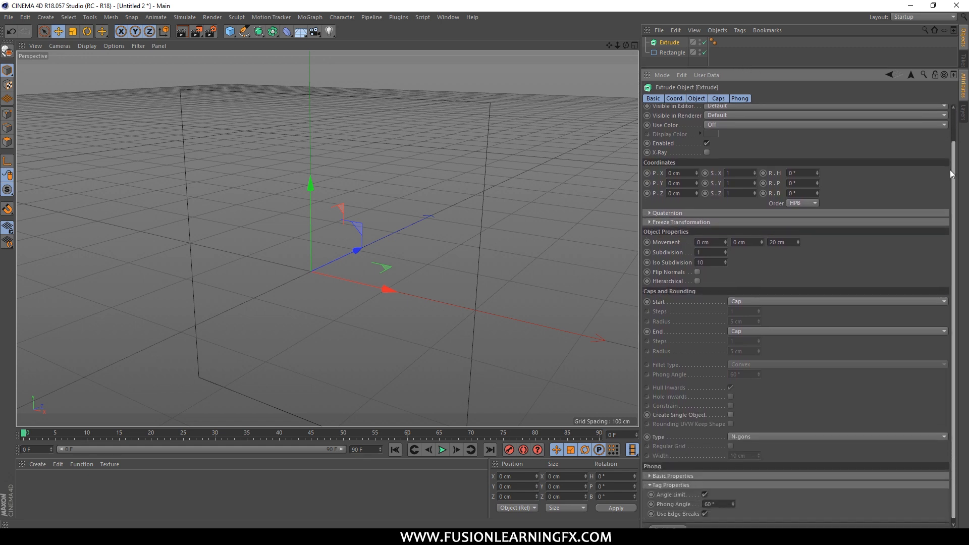
{"action": "scroll", "coordinate": [948, 188], "scroll_direction": "up", "scroll_amount": 3}
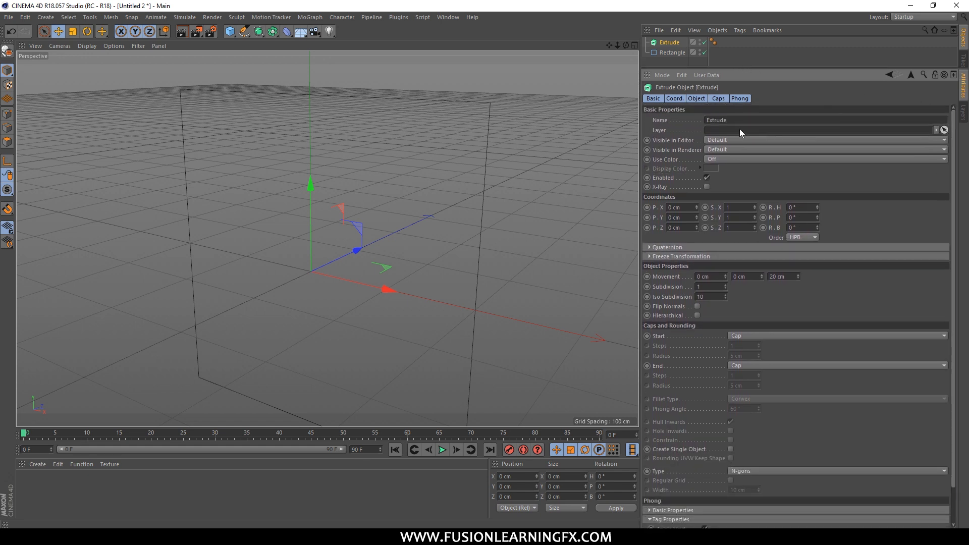
{"action": "left_click", "coordinate": [727, 65]}
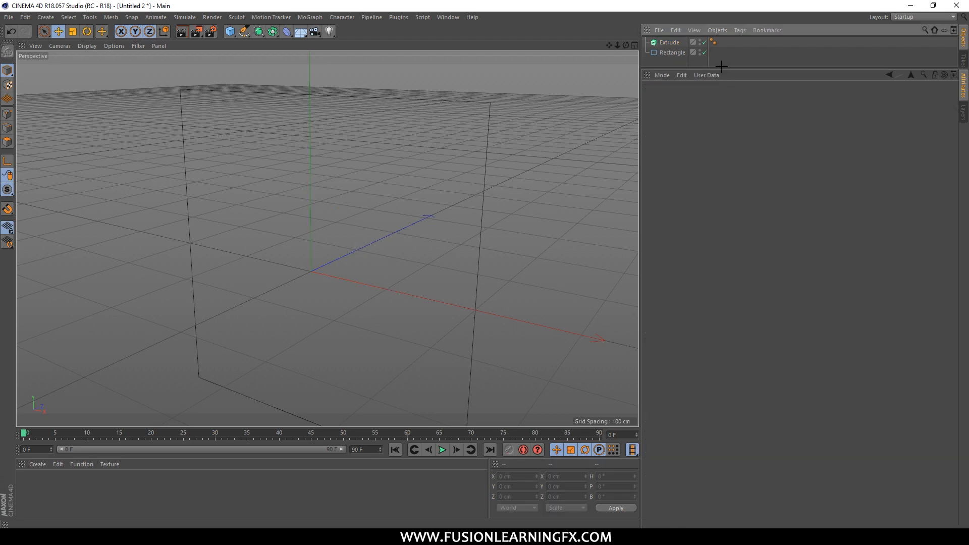
{"action": "left_click_drag", "start_coordinate": [725, 71], "coordinate": [723, 137]}
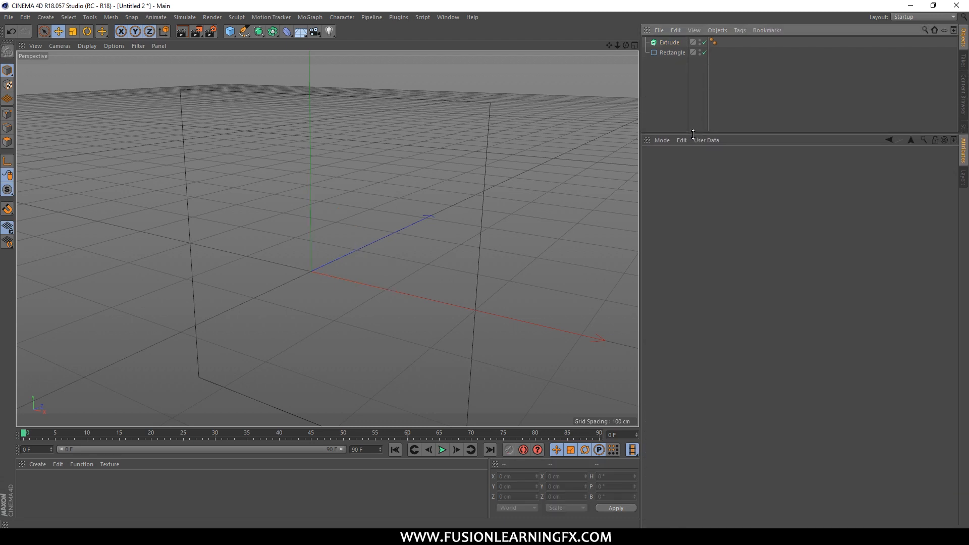
Step: Make the rectangle a child of the Extrude object, inspect the extruded slab from several angles and select the Extrude
{"action": "left_click", "coordinate": [675, 53]}
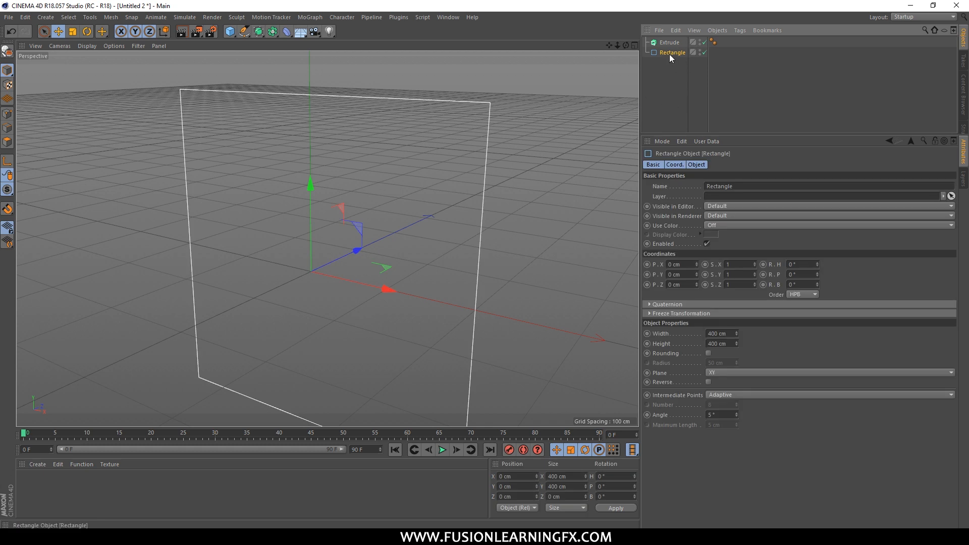
{"action": "left_click_drag", "start_coordinate": [668, 53], "coordinate": [671, 44]}
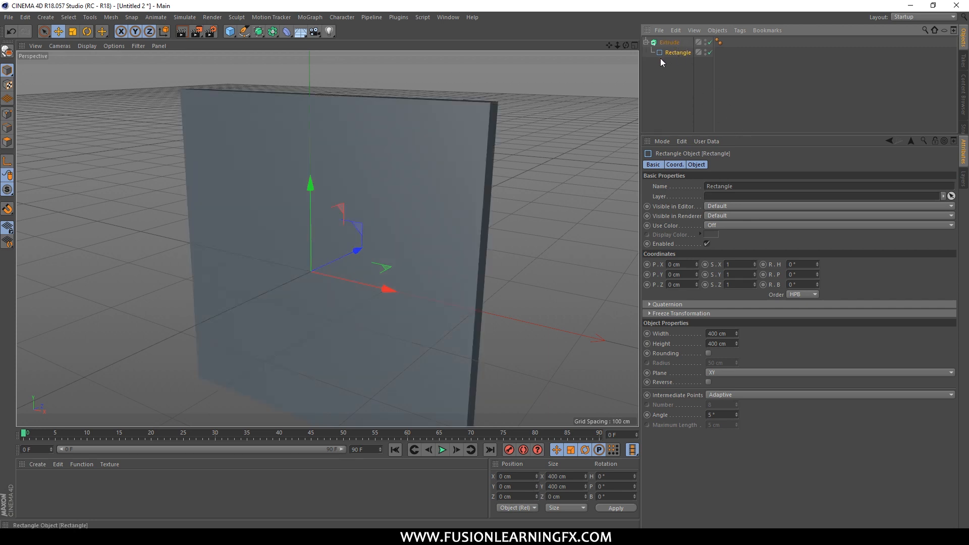
{"action": "left_click_drag", "start_coordinate": [592, 113], "coordinate": [585, 132], "text": "alt"}
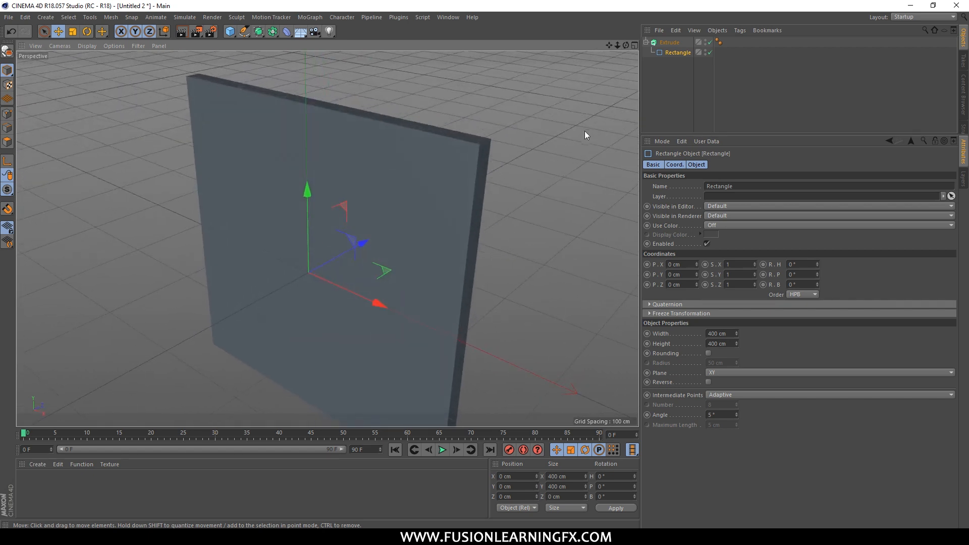
{"action": "left_click_drag", "start_coordinate": [525, 129], "coordinate": [484, 122], "text": "alt"}
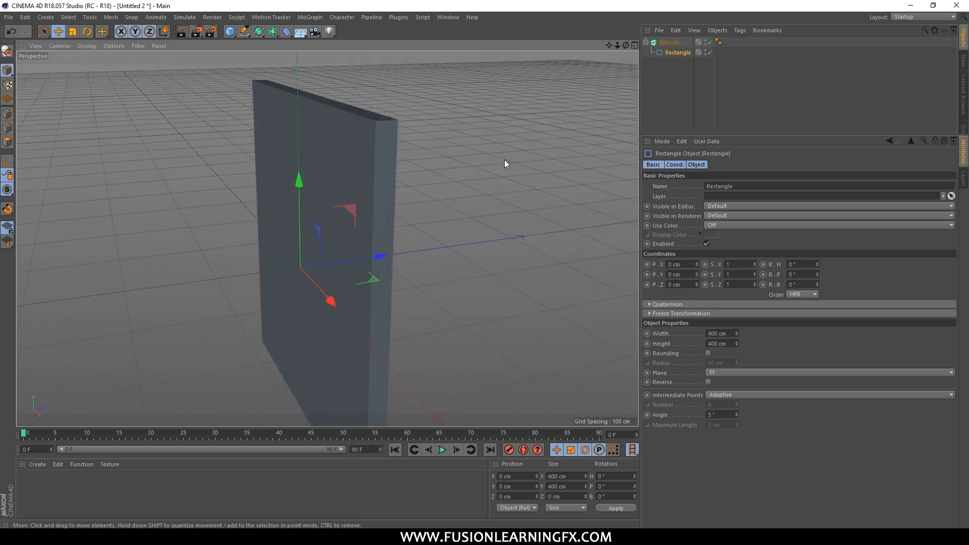
{"action": "left_click_drag", "start_coordinate": [453, 139], "coordinate": [517, 87], "text": "alt"}
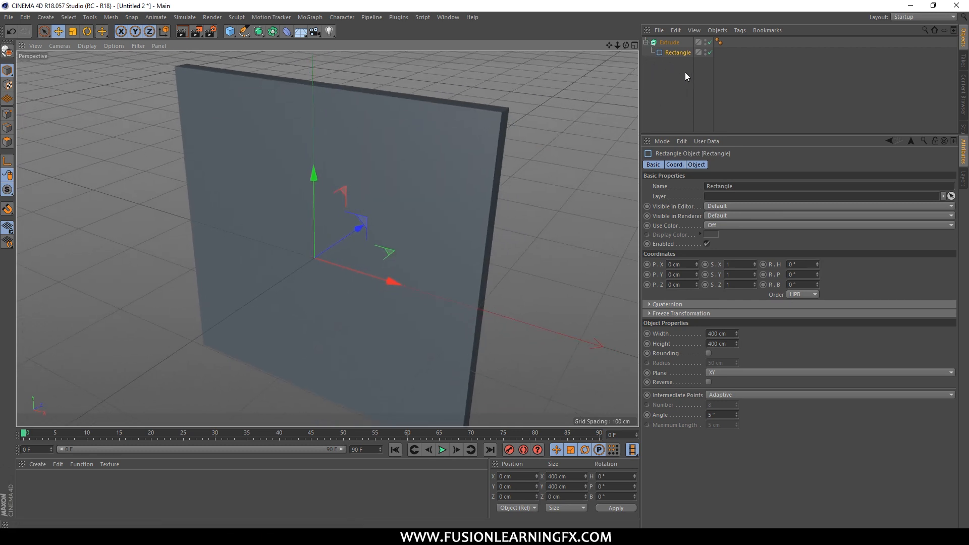
{"action": "left_click", "coordinate": [669, 43]}
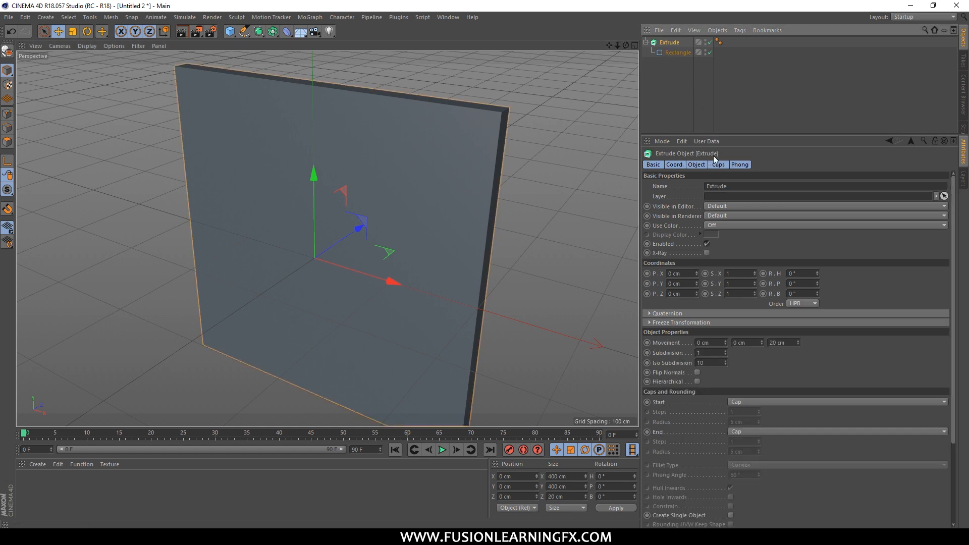
Step: Show only the Extrude's Object properties in an enlarged Attribute Manager and examine its three Movement fields
{"action": "left_click_drag", "start_coordinate": [704, 136], "coordinate": [716, 82]}
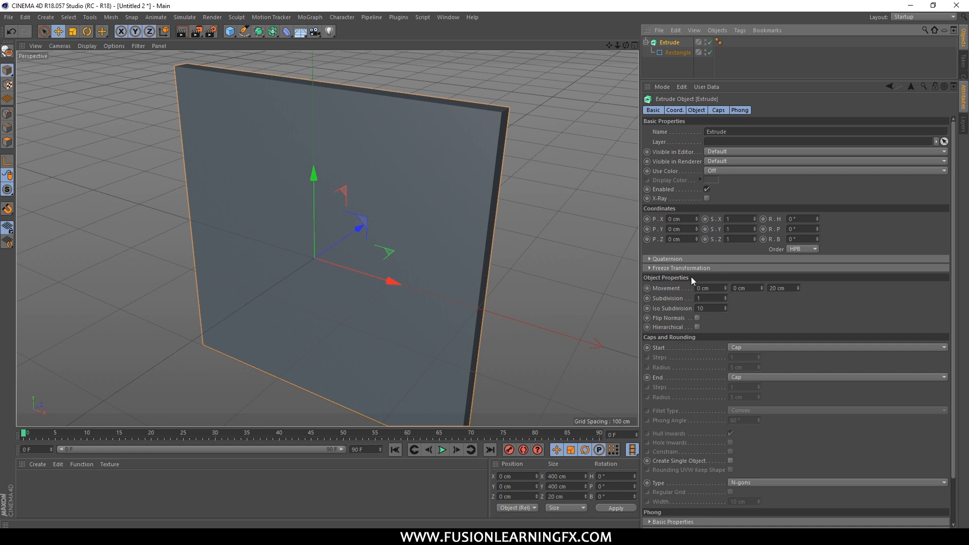
{"action": "left_click", "coordinate": [701, 110]}
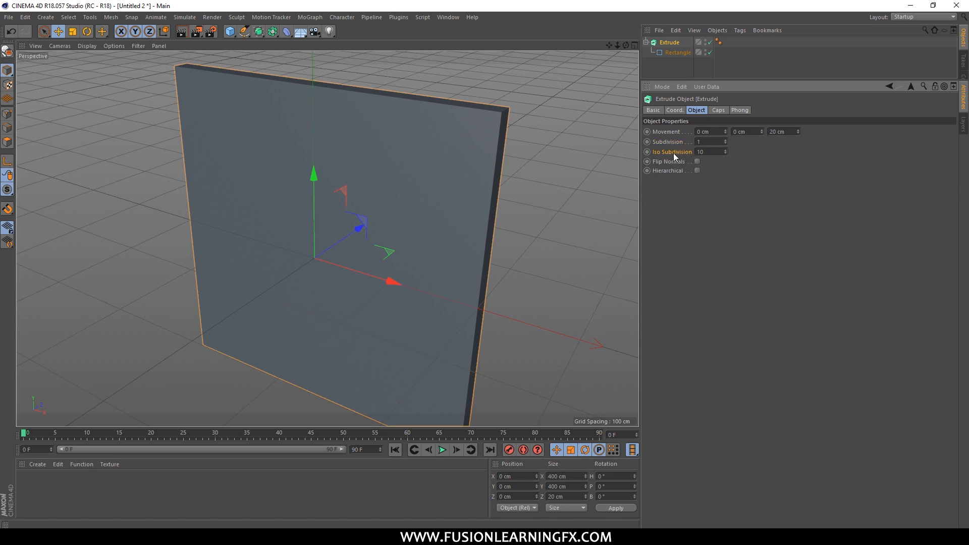
{"action": "left_click", "coordinate": [668, 133]}
{"action": "left_click", "coordinate": [721, 131]}
{"action": "left_click", "coordinate": [779, 131]}
{"action": "left_click", "coordinate": [706, 131]}
{"action": "left_click", "coordinate": [741, 131]}
{"action": "key", "text": "Tab"}
Step: Set the Extrude's X Movement to 20 cm and view the slab from another angle
{"action": "left_click_drag", "start_coordinate": [589, 124], "coordinate": [506, 211], "text": "alt"}
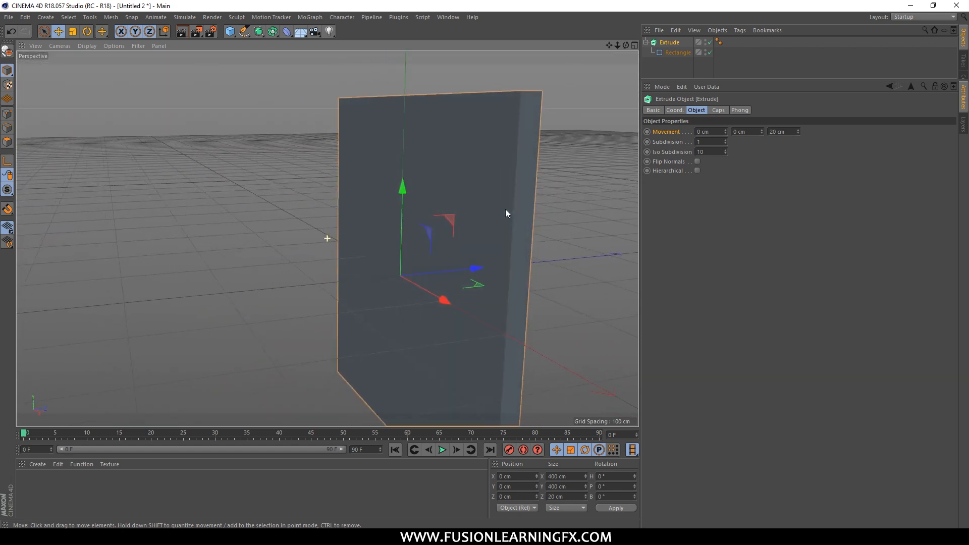
{"action": "double_click", "coordinate": [704, 132]}
{"action": "type", "text": "20"}
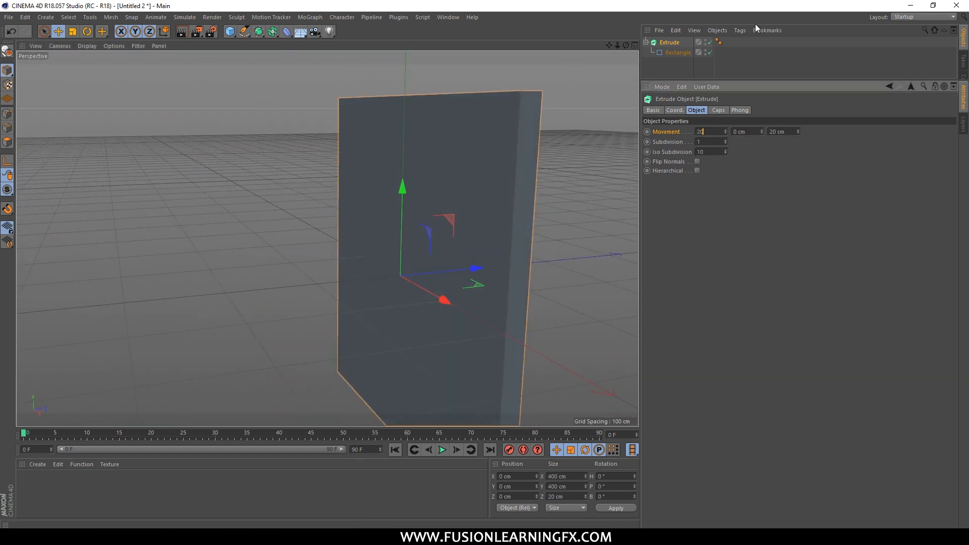
{"action": "key", "text": "Return"}
{"action": "left_click_drag", "start_coordinate": [515, 176], "coordinate": [637, 267], "text": "alt"}
{"action": "left_click_drag", "start_coordinate": [596, 207], "coordinate": [620, 228], "text": "alt"}
Step: Examine the sideways offset of the extrusion in the Front view and close up at the slab's corner in perspective
{"action": "middle_click", "coordinate": [579, 192]}
{"action": "middle_click", "coordinate": [551, 289]}
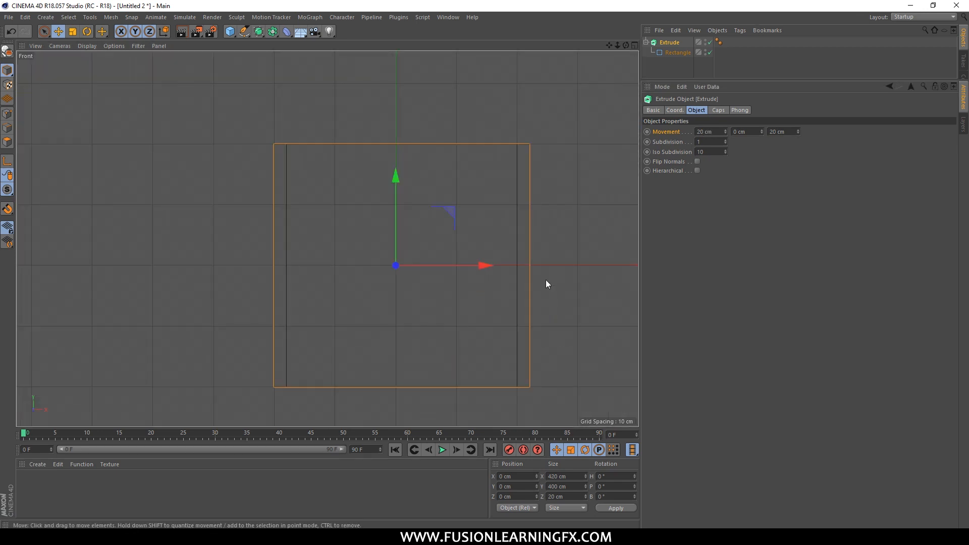
{"action": "middle_click", "coordinate": [530, 138]}
{"action": "middle_click", "coordinate": [434, 110]}
{"action": "middle_click", "coordinate": [319, 161]}
{"action": "middle_click", "coordinate": [323, 156]}
{"action": "left_click_drag", "start_coordinate": [530, 177], "coordinate": [490, 174], "text": "alt"}
{"action": "scroll", "coordinate": [491, 169], "scroll_direction": "down", "scroll_amount": 2}
{"action": "scroll", "coordinate": [492, 167], "scroll_direction": "up", "scroll_amount": 5}
{"action": "scroll", "coordinate": [494, 169], "scroll_direction": "up", "scroll_amount": 2}
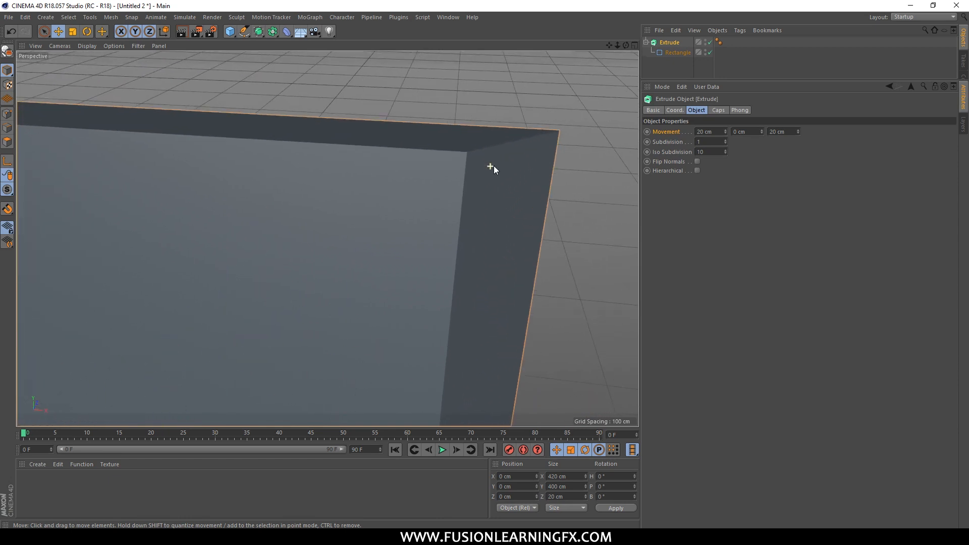
{"action": "left_click_drag", "start_coordinate": [490, 146], "coordinate": [443, 145], "text": "alt"}
Step: Compare the slab's corner with X Movement set to 0 cm and then back to 20 cm
{"action": "left_click", "coordinate": [705, 131]}
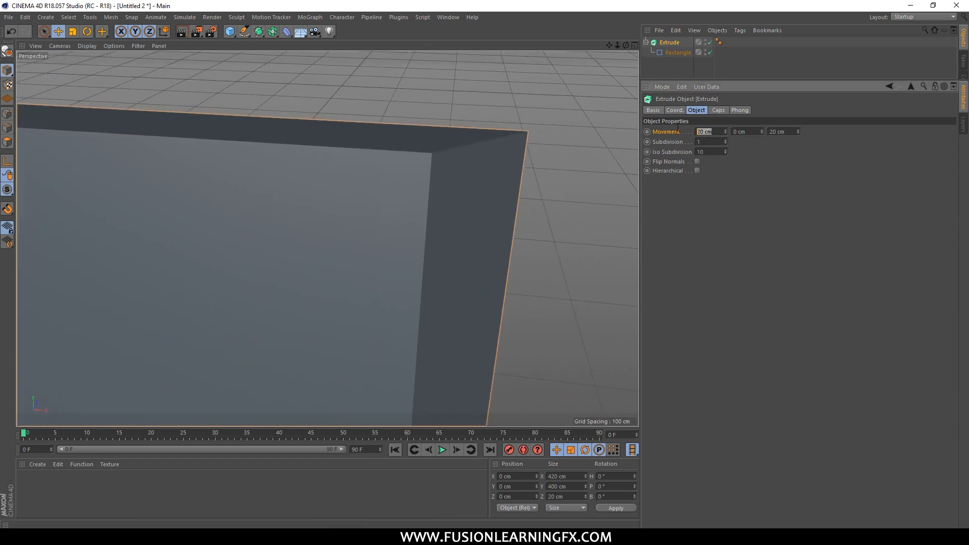
{"action": "type", "text": "0"}
{"action": "key", "text": "Return"}
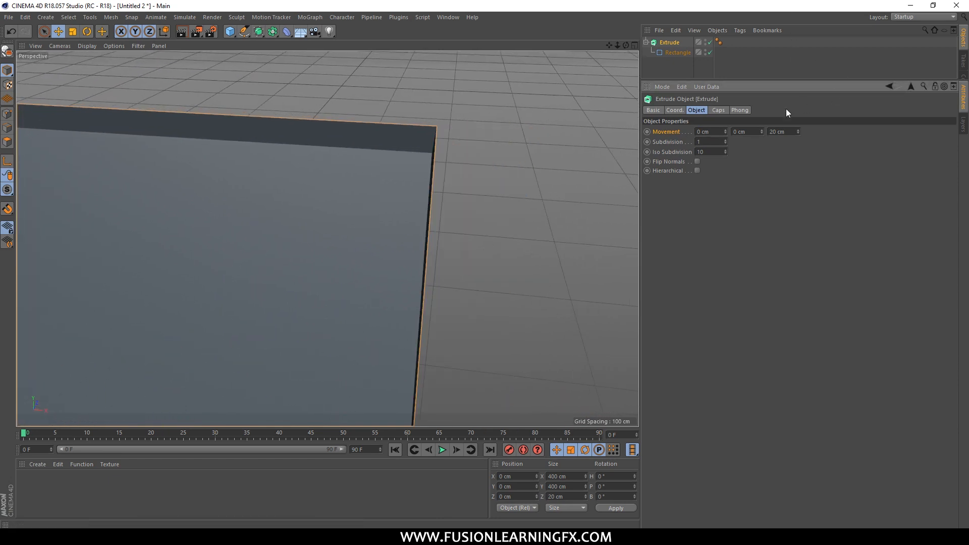
{"action": "double_click", "coordinate": [714, 131]}
{"action": "type", "text": "20"}
{"action": "key", "text": "Return"}
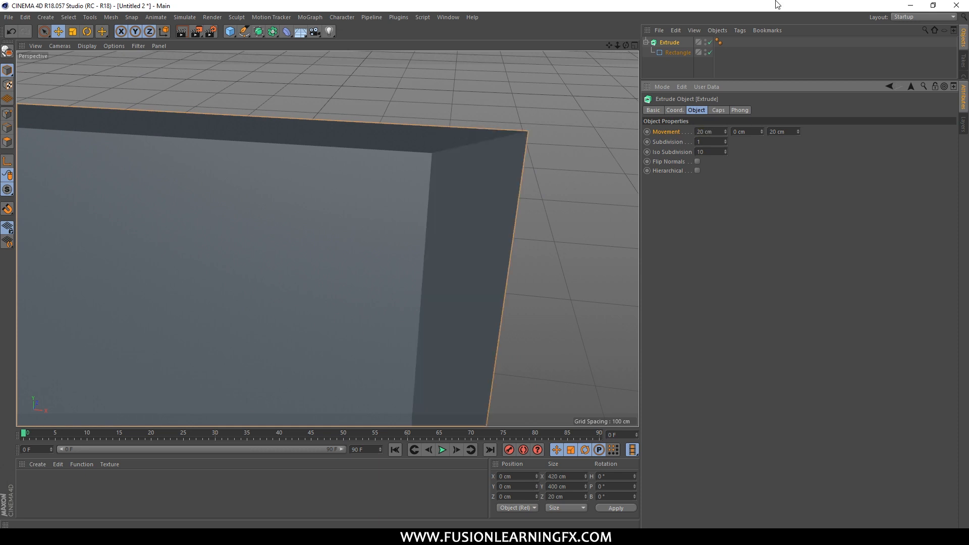
{"action": "left_click_drag", "start_coordinate": [494, 182], "coordinate": [445, 178], "text": "alt"}
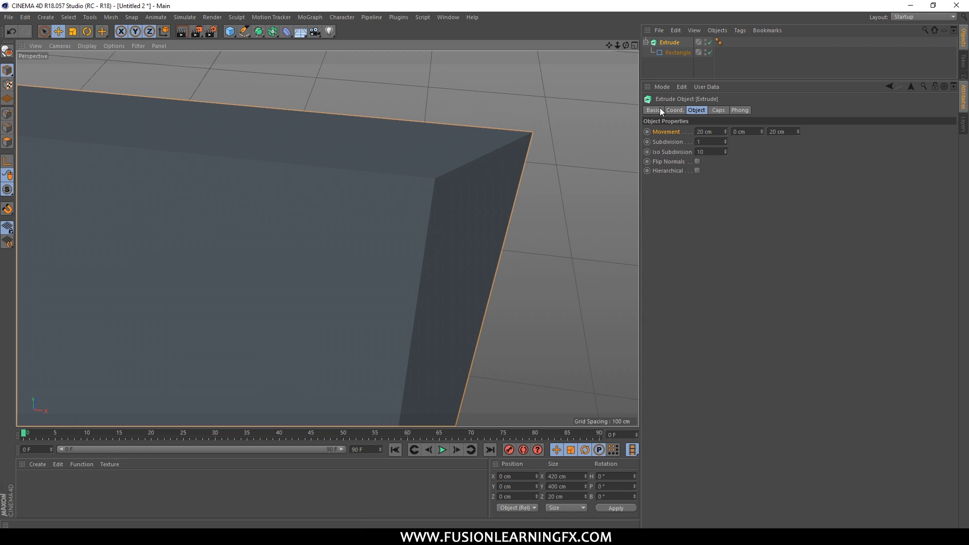
Step: Set the Extrude's Y Movement to 20 cm and inspect the slab's upper corner
{"action": "left_click", "coordinate": [755, 132]}
{"action": "type", "text": "20"}
{"action": "key", "text": "Return"}
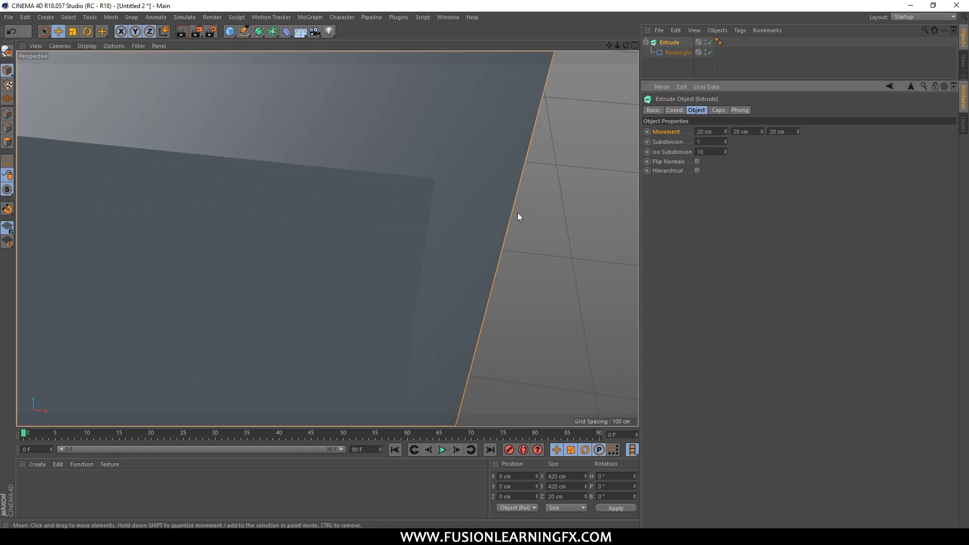
{"action": "scroll", "coordinate": [517, 220], "scroll_direction": "down", "scroll_amount": 5}
{"action": "left_click_drag", "start_coordinate": [582, 196], "coordinate": [536, 182], "text": "alt"}
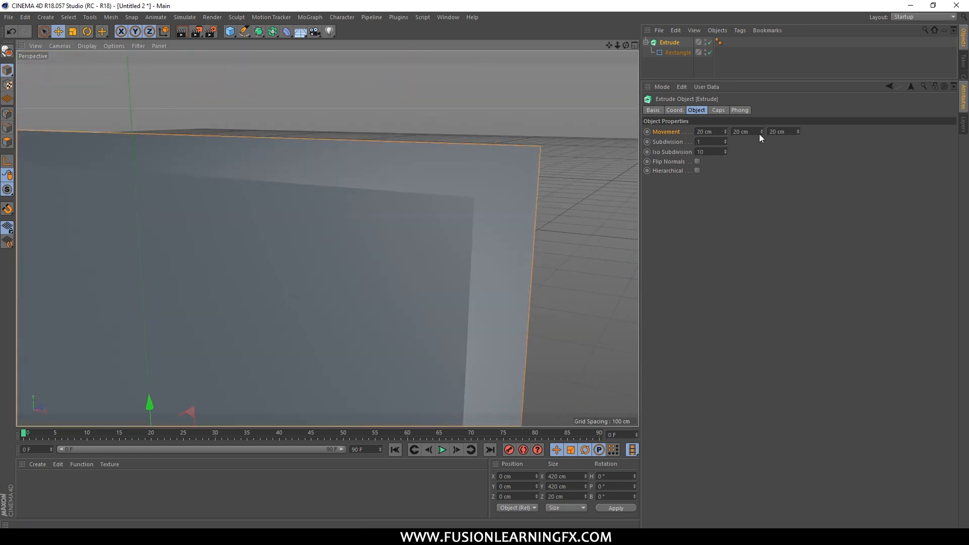
Step: Reset the Extrude's Y and X Movement values to 0 cm
{"action": "left_click", "coordinate": [741, 131]}
{"action": "type", "text": "0"}
{"action": "key", "text": "Return"}
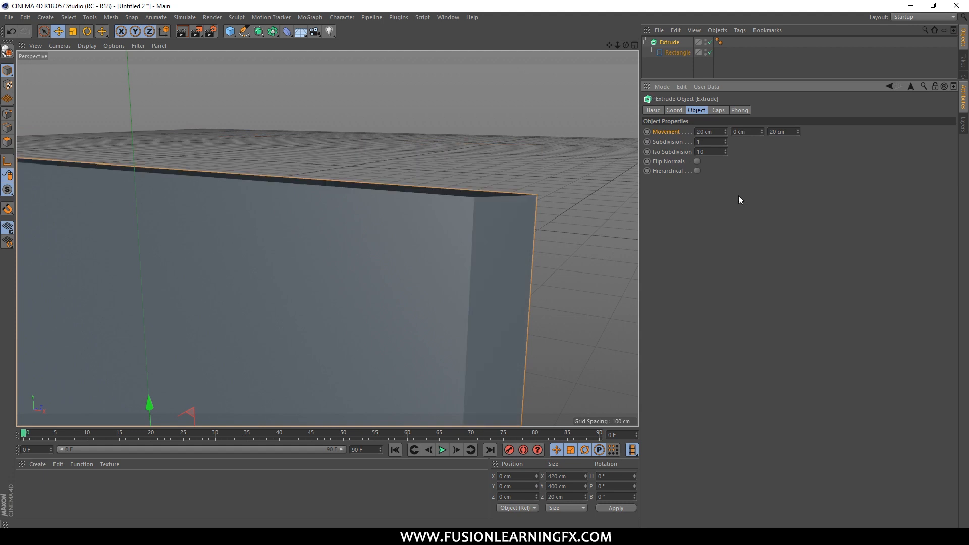
{"action": "left_click", "coordinate": [705, 132]}
{"action": "type", "text": "0"}
{"action": "key", "text": "Return"}
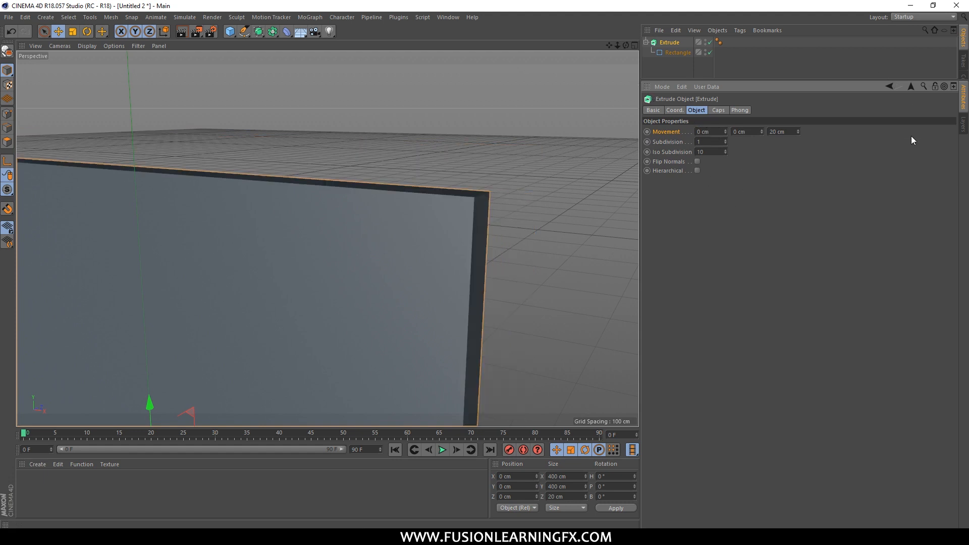
Step: Set the Extrude's Z Movement to 50 cm and view the whole thickened slab
{"action": "left_click", "coordinate": [793, 134]}
{"action": "type", "text": "50"}
{"action": "key", "text": "Return"}
{"action": "left_click_drag", "start_coordinate": [532, 339], "coordinate": [529, 204], "text": "alt"}
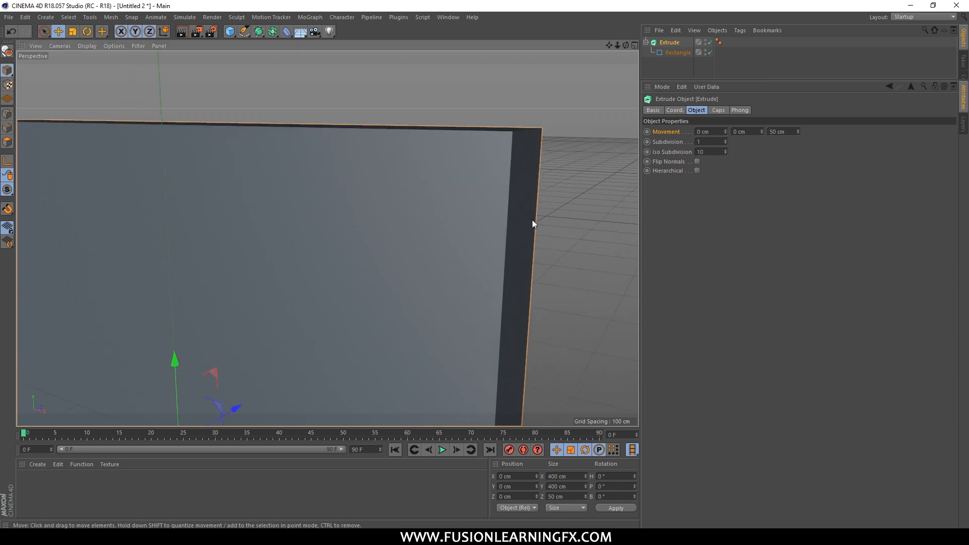
{"action": "scroll", "coordinate": [532, 220], "scroll_direction": "down", "scroll_amount": 5}
{"action": "left_click_drag", "start_coordinate": [550, 221], "coordinate": [530, 133], "text": "alt"}
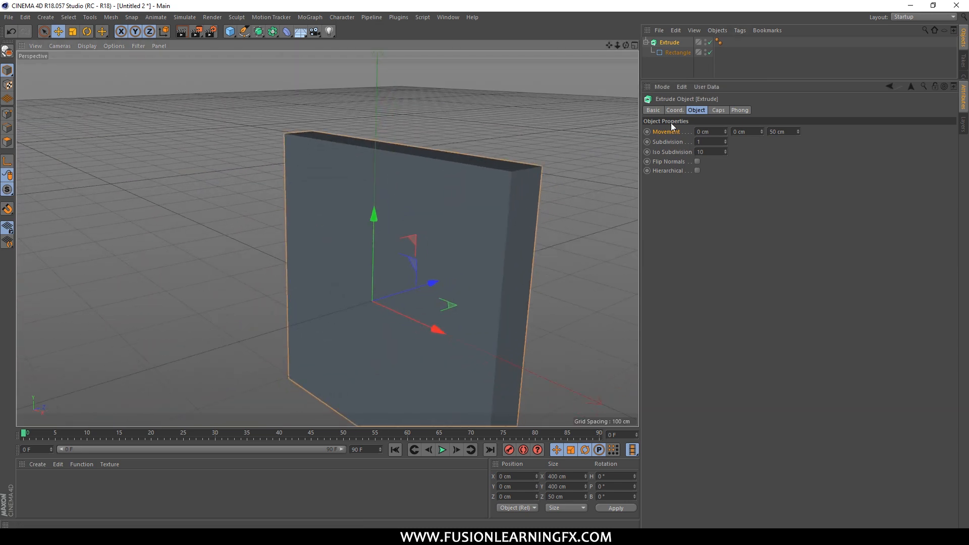
Step: Reselect the Extrude object and switch the viewport to a shaded display with edge lines
{"action": "left_click", "coordinate": [665, 71]}
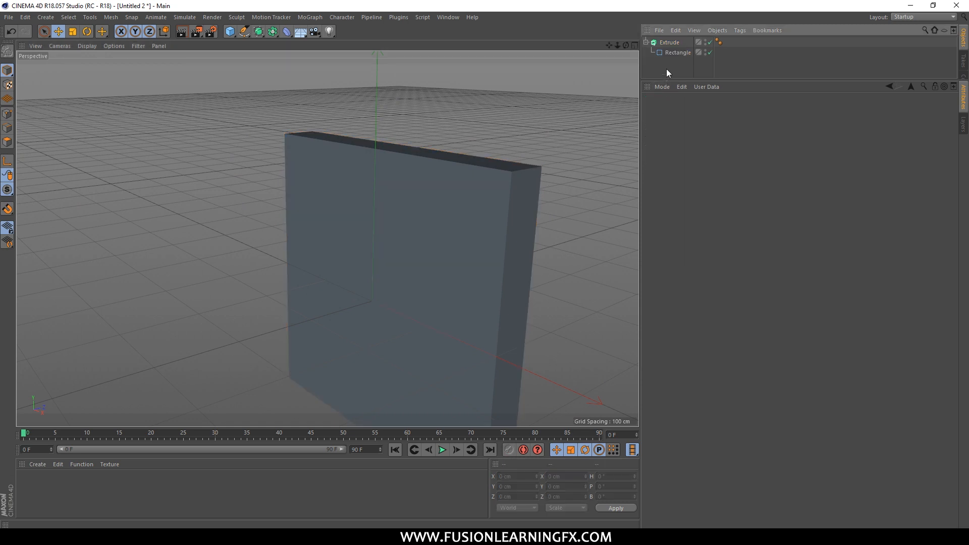
{"action": "left_click", "coordinate": [674, 53]}
{"action": "left_click", "coordinate": [670, 42]}
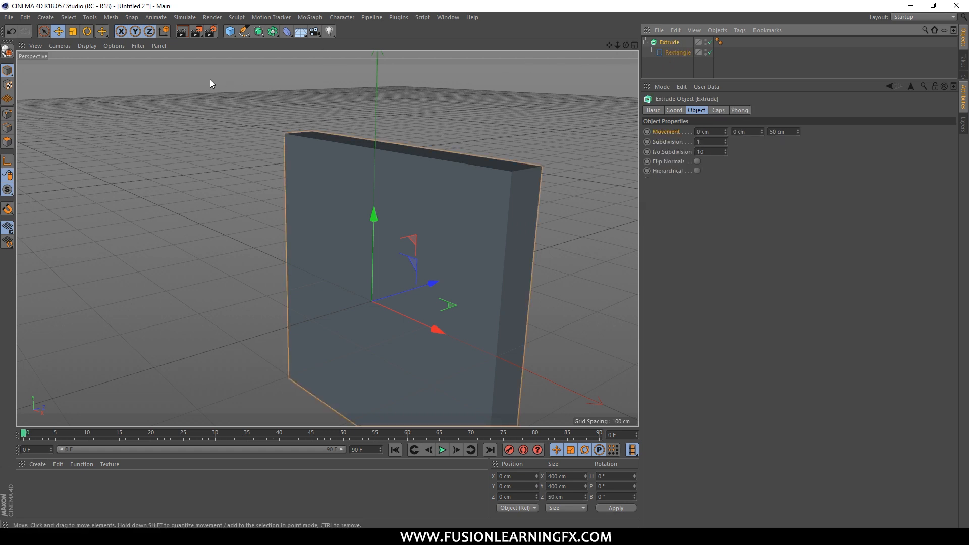
{"action": "left_click", "coordinate": [86, 46]}
{"action": "left_click", "coordinate": [122, 74]}
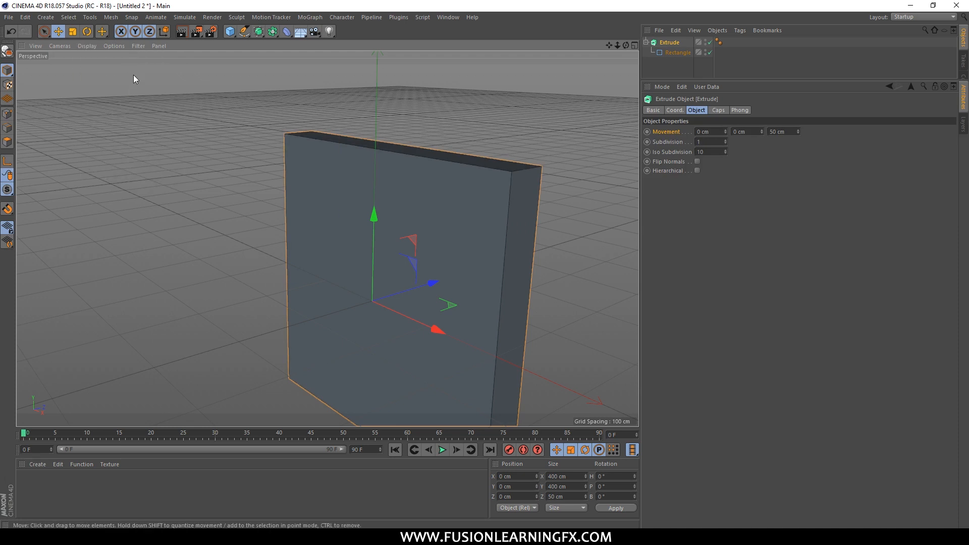
Step: Set the Extrude's Subdivision to 5 and inspect the divisions along the slab's sides
{"action": "left_click", "coordinate": [707, 141]}
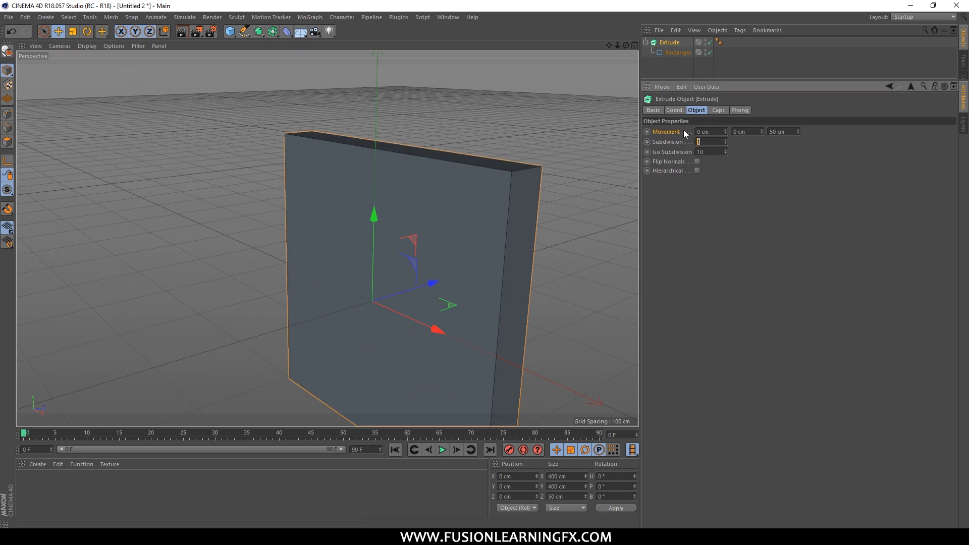
{"action": "key", "text": "Return"}
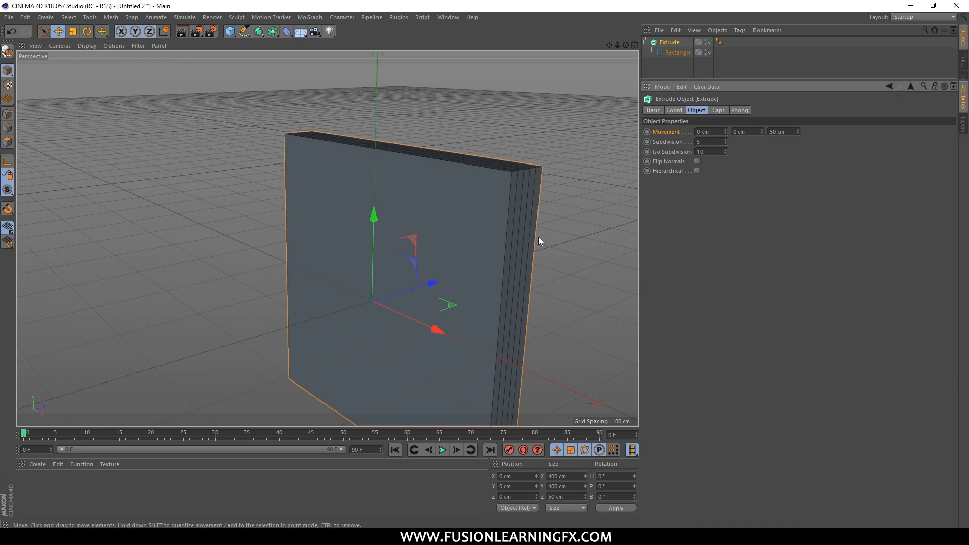
{"action": "left_click_drag", "start_coordinate": [538, 237], "coordinate": [513, 241], "text": "alt"}
{"action": "left_click_drag", "start_coordinate": [595, 173], "coordinate": [571, 149], "text": "alt"}
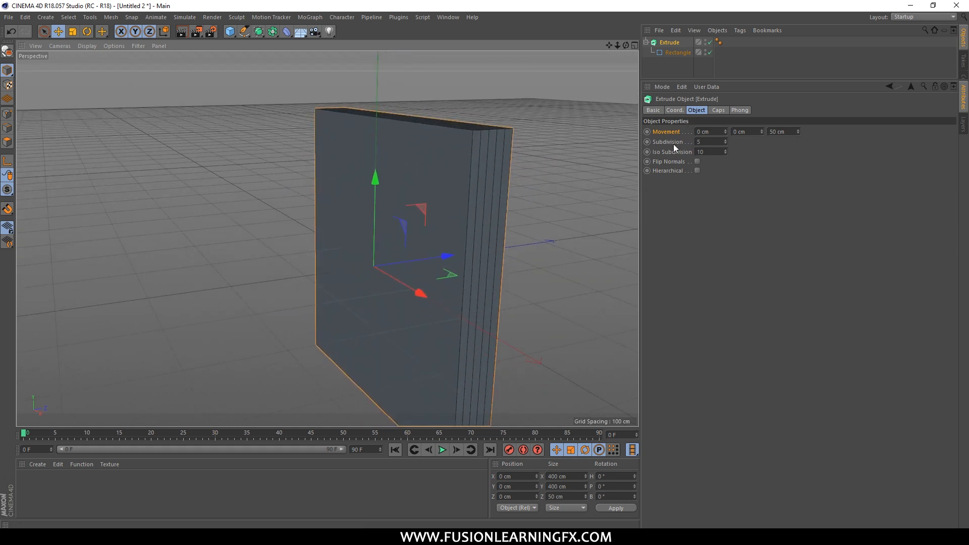
{"action": "left_click", "coordinate": [698, 162]}
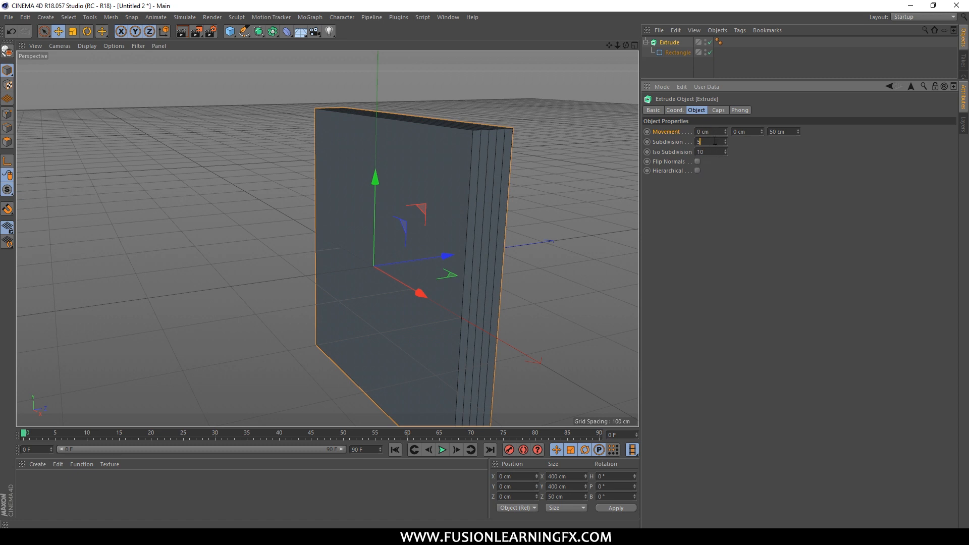
{"action": "left_click_drag", "start_coordinate": [502, 174], "coordinate": [644, 171], "text": "alt"}
Step: Examine the Extrude's Caps settings and the child Rectangle's properties while viewing the slab from several angles, ending with the Extrude selected
{"action": "left_click", "coordinate": [717, 110]}
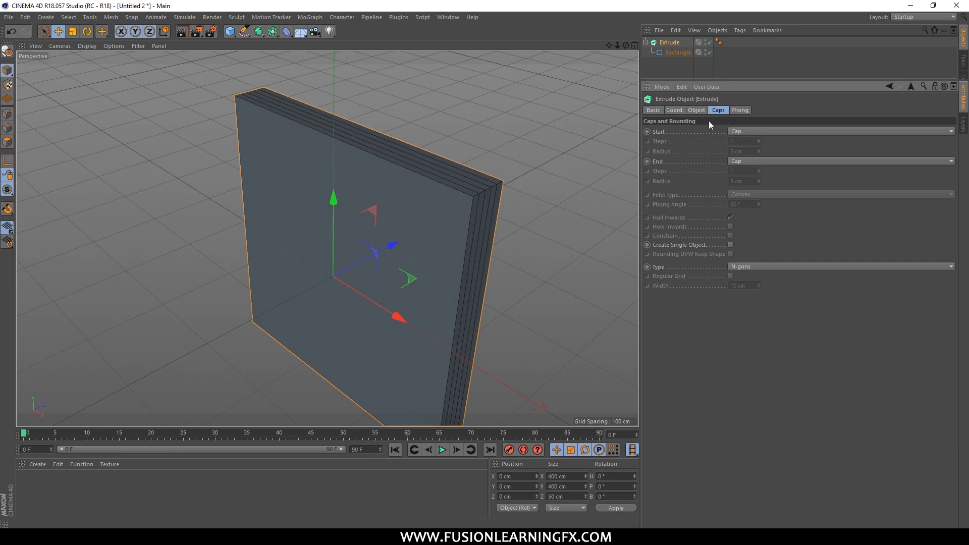
{"action": "left_click", "coordinate": [695, 111]}
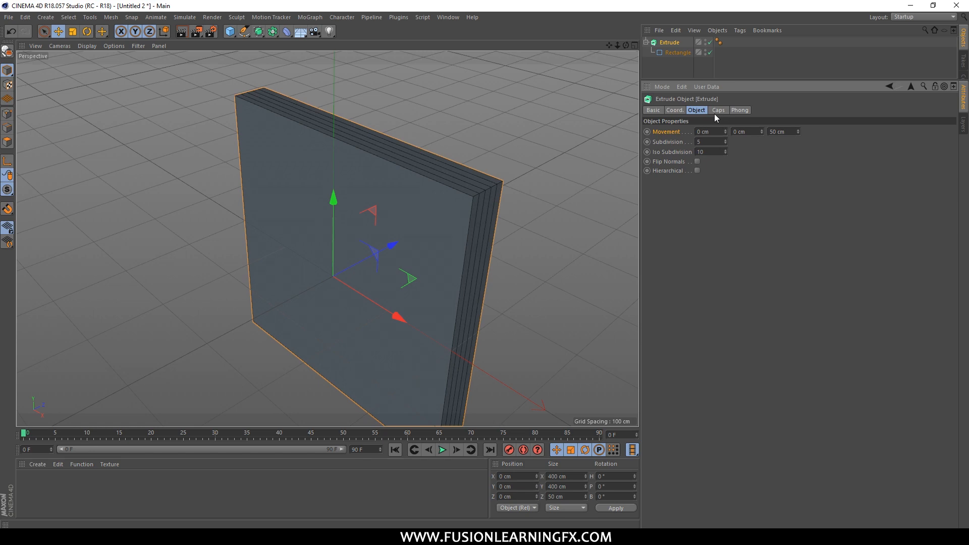
{"action": "left_click", "coordinate": [718, 110]}
{"action": "left_click_drag", "start_coordinate": [635, 167], "coordinate": [551, 132], "text": "alt"}
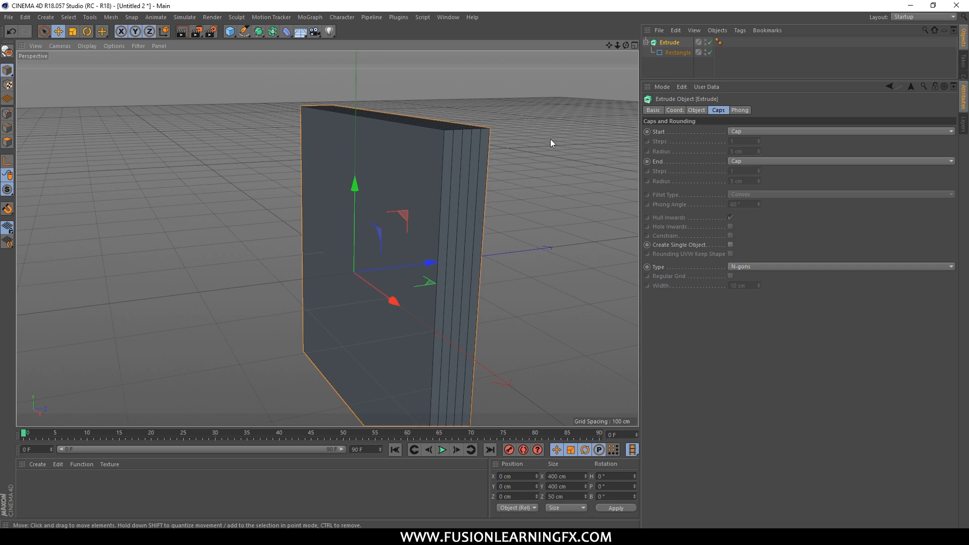
{"action": "mouse_move", "coordinate": [565, 165]}
{"action": "left_mouse_down", "text": "alt"}
{"action": "mouse_move", "coordinate": [536, 180]}
{"action": "mouse_move", "coordinate": [562, 186]}
{"action": "mouse_move", "coordinate": [567, 173]}
{"action": "left_mouse_up", "text": "alt"}
{"action": "left_click", "coordinate": [676, 52]}
{"action": "left_click", "coordinate": [671, 42]}
{"action": "left_click", "coordinate": [678, 52]}
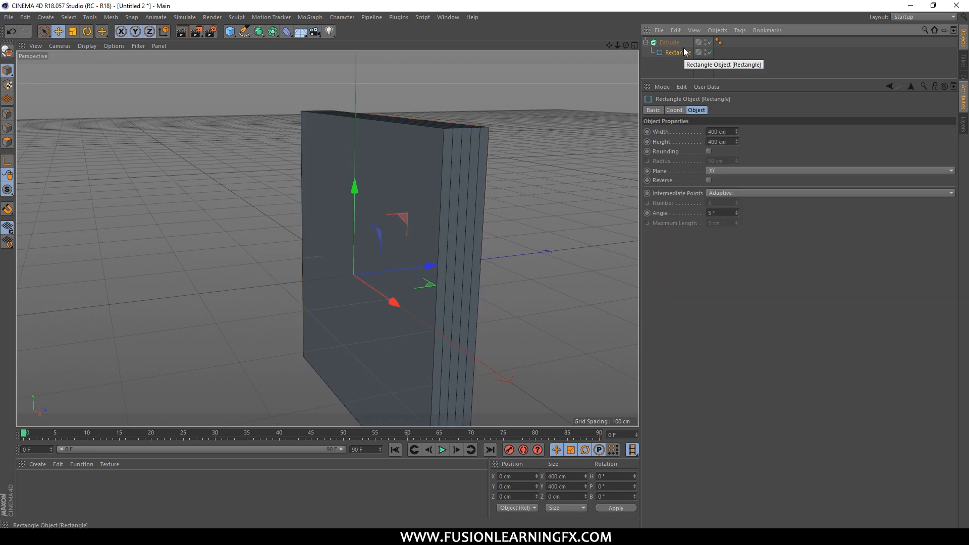
{"action": "left_click_drag", "start_coordinate": [430, 254], "coordinate": [401, 152], "text": "alt"}
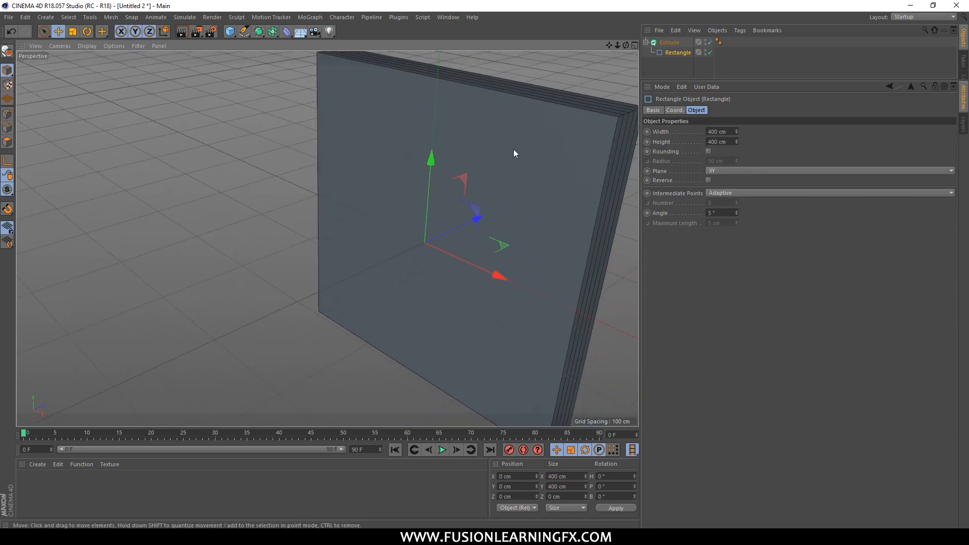
{"action": "left_click", "coordinate": [673, 45]}
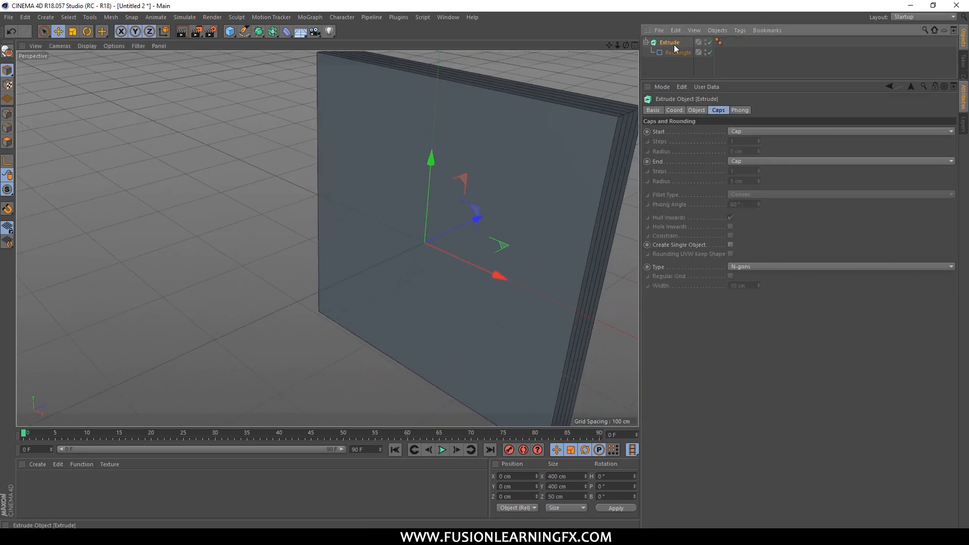
Step: Set the Extrude's Start cap to Fillet with 50 steps and a 40 cm radius
{"action": "left_click", "coordinate": [743, 132]}
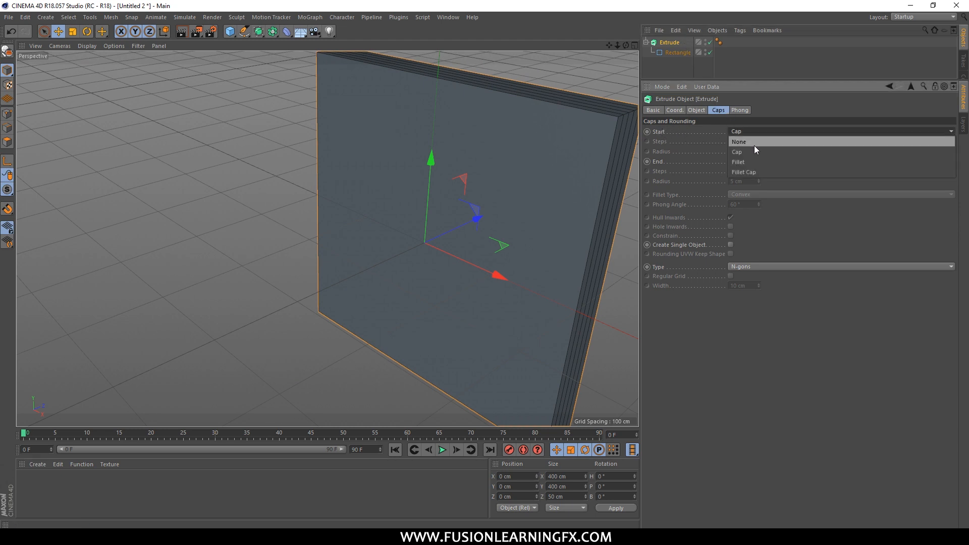
{"action": "left_click", "coordinate": [757, 162]}
{"action": "left_click_drag", "start_coordinate": [596, 167], "coordinate": [553, 176], "text": "alt"}
{"action": "left_click_drag", "start_coordinate": [759, 141], "coordinate": [768, 114]}
{"action": "scroll", "coordinate": [614, 173], "scroll_direction": "up", "scroll_amount": 5}
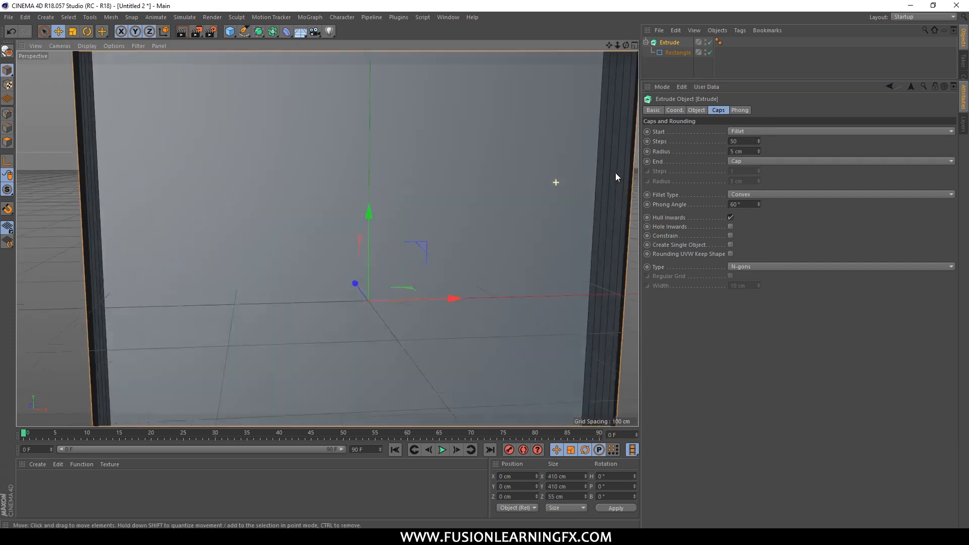
{"action": "left_click_drag", "start_coordinate": [590, 168], "coordinate": [599, 165], "text": "alt"}
{"action": "left_click_drag", "start_coordinate": [759, 152], "coordinate": [625, 219]}
{"action": "left_click_drag", "start_coordinate": [531, 223], "coordinate": [591, 197], "text": "alt"}
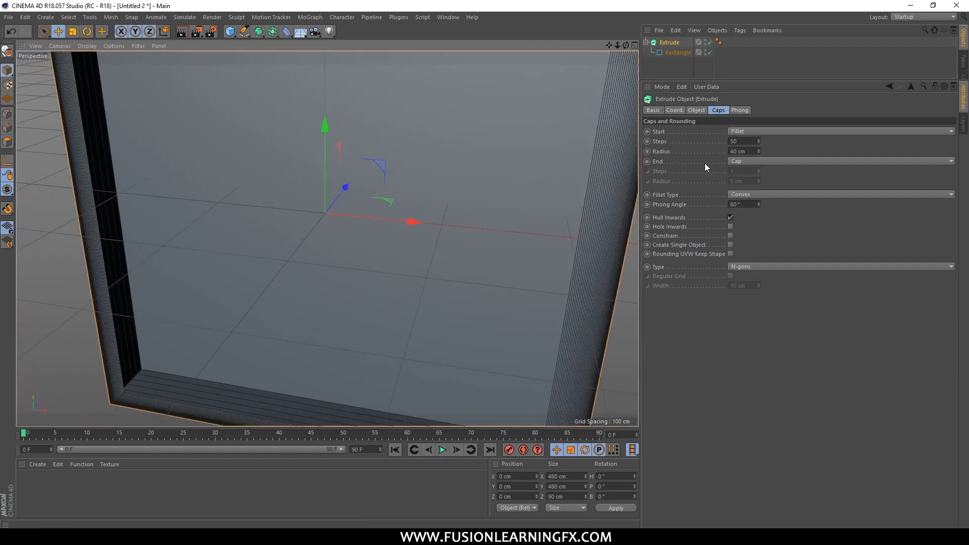
Step: Set the Extrude's End cap to Fillet, inspect the shape from the front and highlight the Create Single Object option
{"action": "left_click", "coordinate": [738, 161]}
{"action": "left_click", "coordinate": [749, 189]}
{"action": "mouse_move", "coordinate": [545, 182]}
{"action": "left_mouse_down", "text": "alt"}
{"action": "mouse_move", "coordinate": [480, 172]}
{"action": "mouse_move", "coordinate": [383, 186]}
{"action": "mouse_move", "coordinate": [460, 115]}
{"action": "mouse_move", "coordinate": [544, 147]}
{"action": "mouse_move", "coordinate": [520, 177]}
{"action": "mouse_move", "coordinate": [509, 177]}
{"action": "mouse_move", "coordinate": [512, 215]}
{"action": "mouse_move", "coordinate": [549, 212]}
{"action": "mouse_move", "coordinate": [504, 215]}
{"action": "mouse_move", "coordinate": [524, 227]}
{"action": "mouse_move", "coordinate": [508, 223]}
{"action": "mouse_move", "coordinate": [551, 198]}
{"action": "left_mouse_up", "text": "alt"}
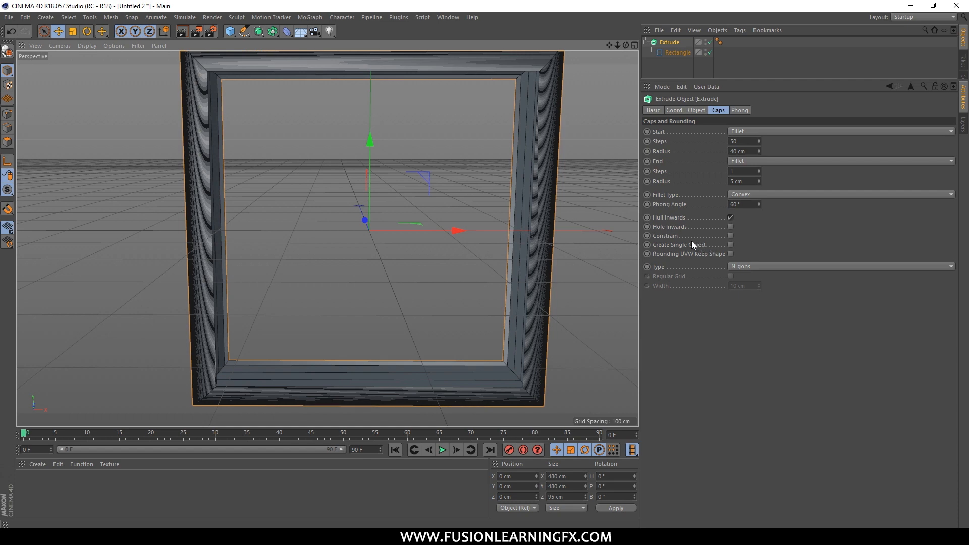
{"action": "left_click_drag", "start_coordinate": [562, 229], "coordinate": [653, 245], "text": "alt"}
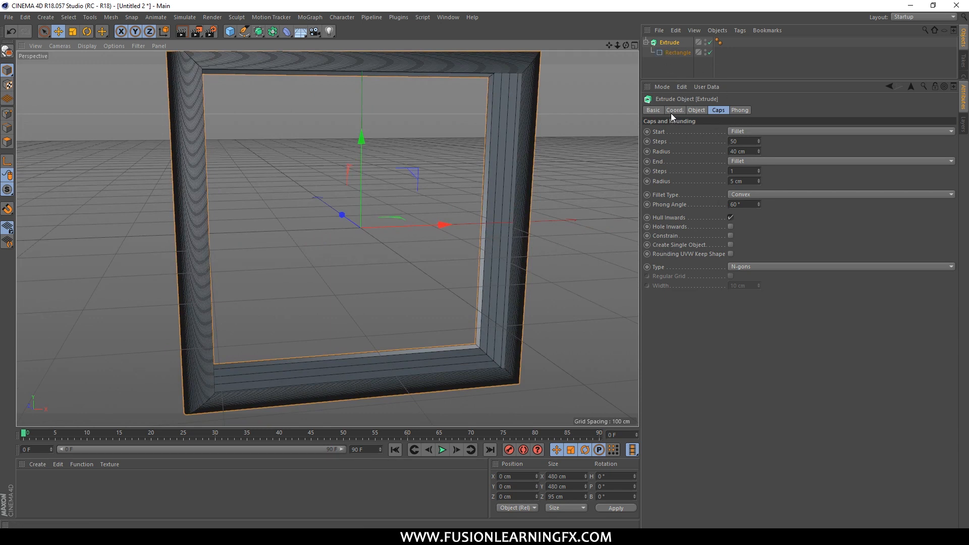
{"action": "left_click", "coordinate": [678, 245]}
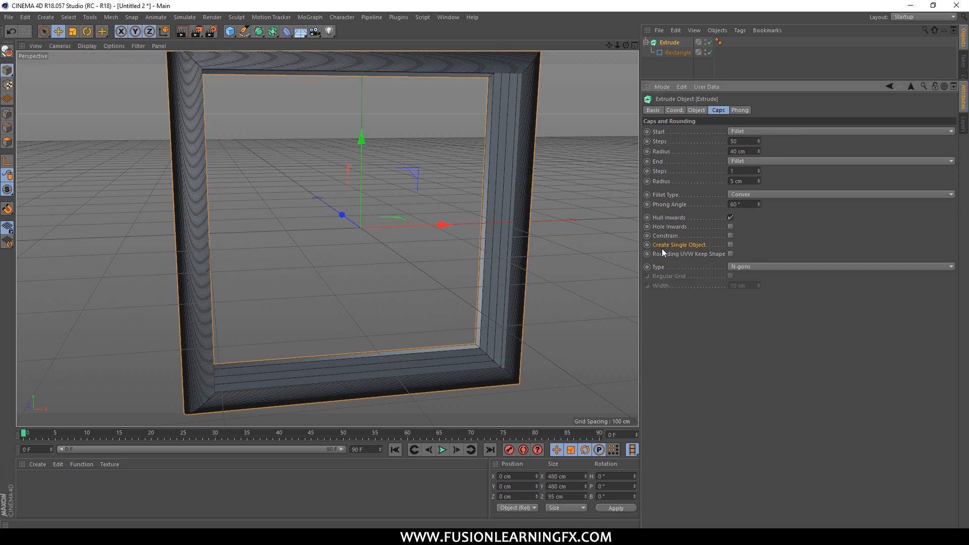
Step: Enable Create Single Object in the Extrude's Caps settings and inspect the filleted frame from several angles
{"action": "left_click", "coordinate": [730, 245]}
{"action": "left_click_drag", "start_coordinate": [588, 249], "coordinate": [626, 166], "text": "alt"}
{"action": "left_click", "coordinate": [677, 53]}
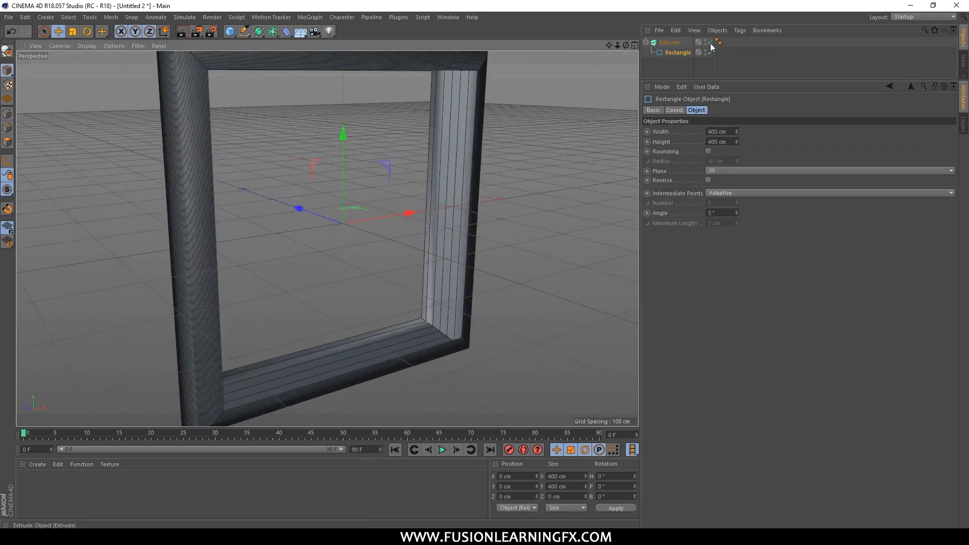
{"action": "left_click", "coordinate": [671, 43]}
{"action": "left_click_drag", "start_coordinate": [605, 212], "coordinate": [561, 177], "text": "alt"}
{"action": "left_click", "coordinate": [731, 245]}
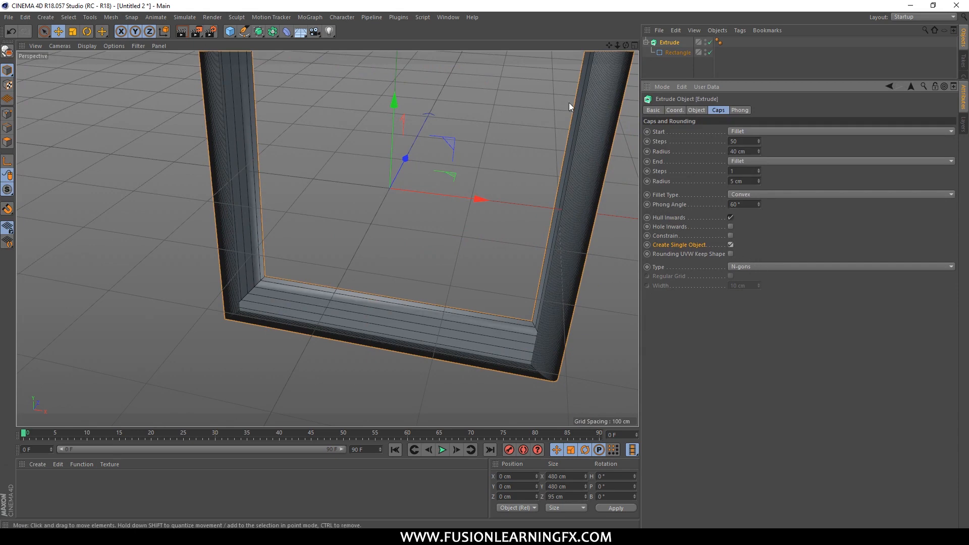
{"action": "left_click_drag", "start_coordinate": [569, 103], "coordinate": [568, 73], "text": "alt"}
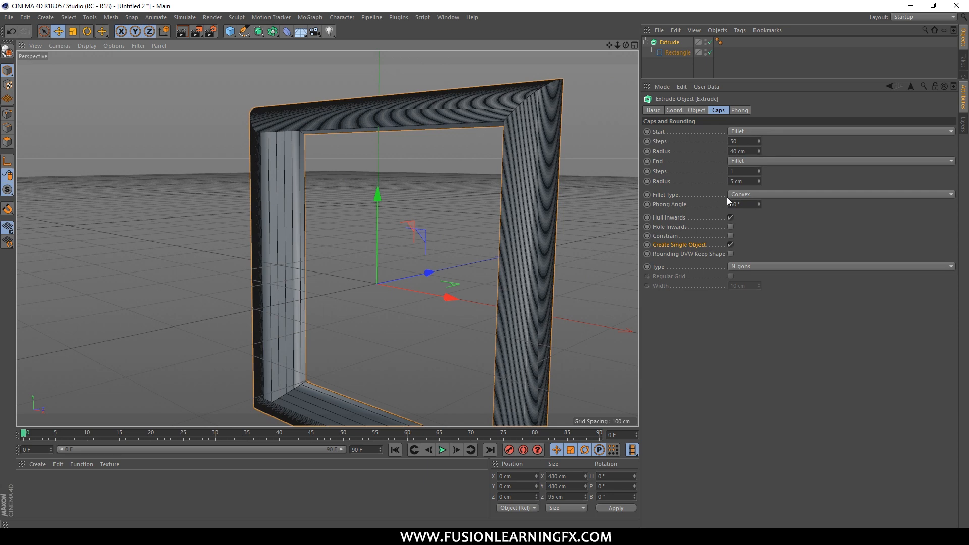
{"action": "left_click_drag", "start_coordinate": [597, 130], "coordinate": [637, 49], "text": "alt"}
{"action": "left_click_drag", "start_coordinate": [566, 148], "coordinate": [589, 121], "text": "alt"}
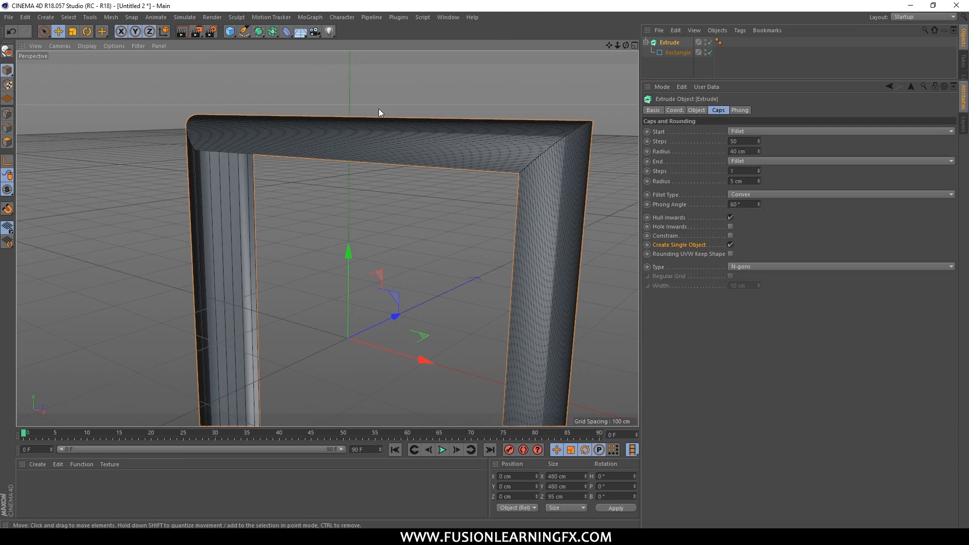
Step: Set the main toolbar's icon size to Large Icons and look through the available generator objects
{"action": "left_click", "coordinate": [258, 32]}
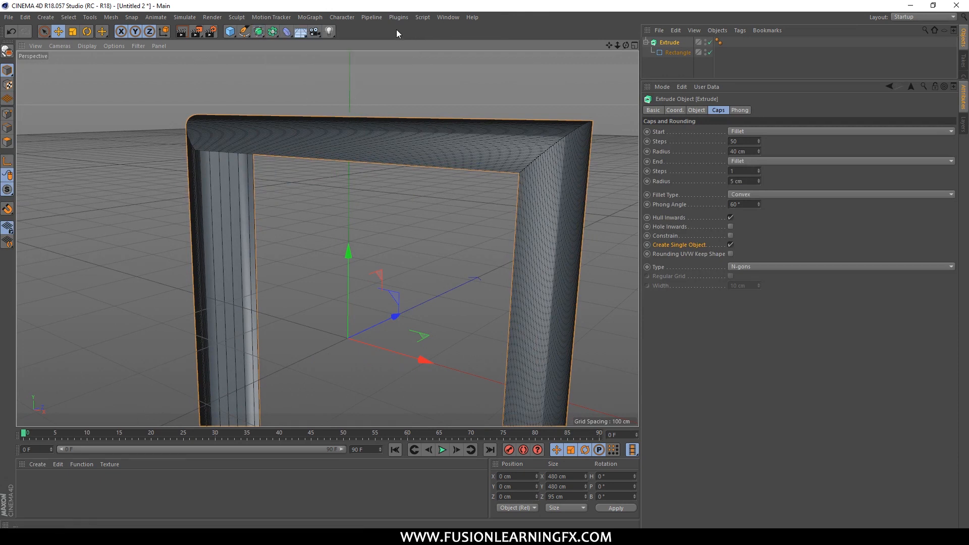
{"action": "right_click", "coordinate": [381, 34]}
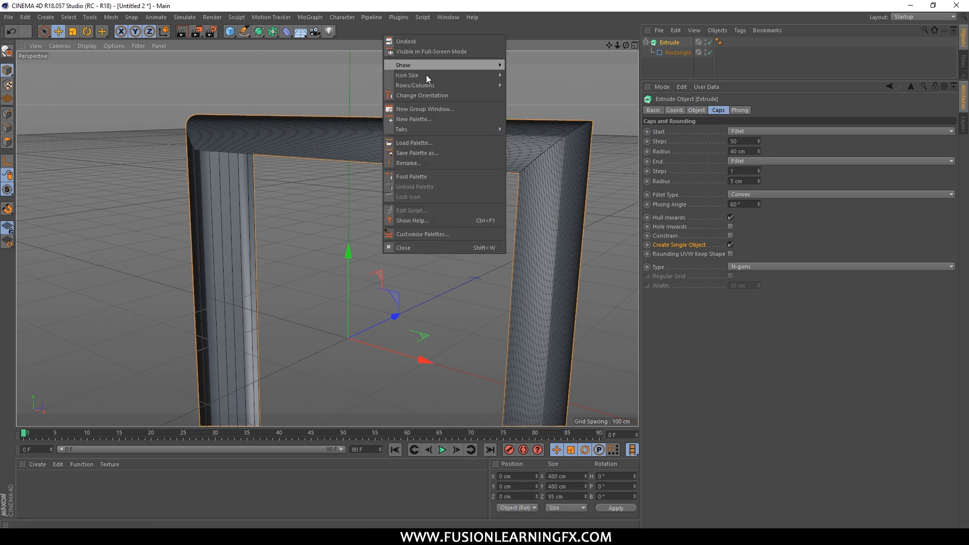
{"action": "mouse_move", "coordinate": [437, 76]}
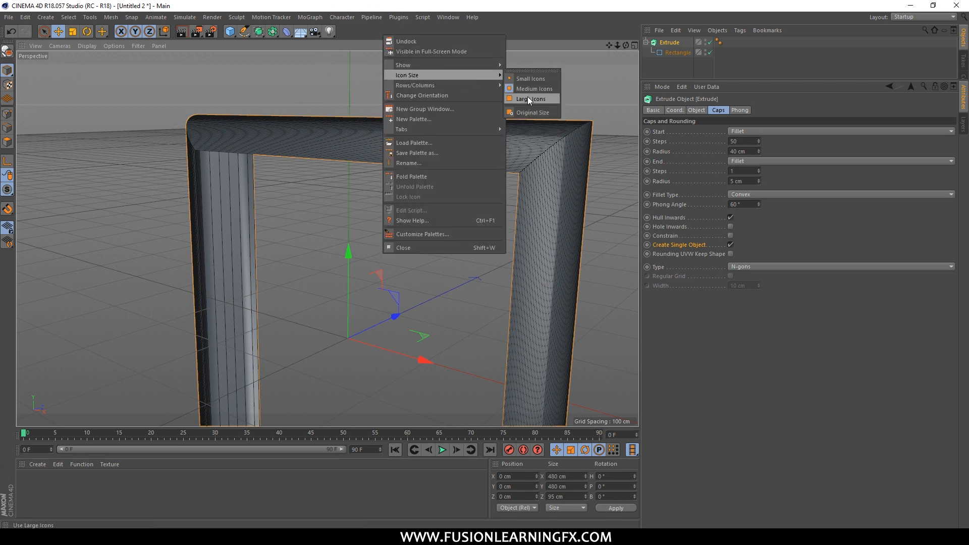
{"action": "left_click", "coordinate": [531, 87]}
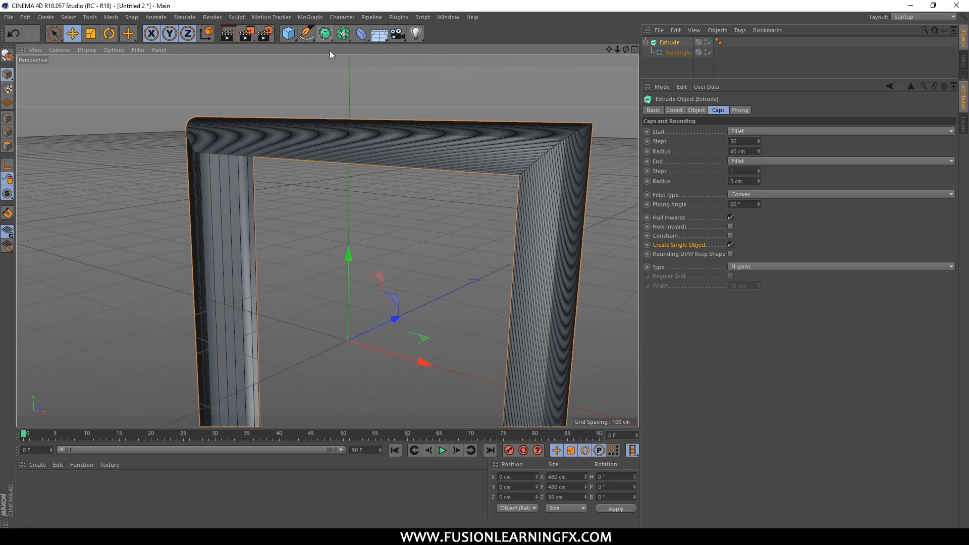
{"action": "left_click", "coordinate": [325, 33]}
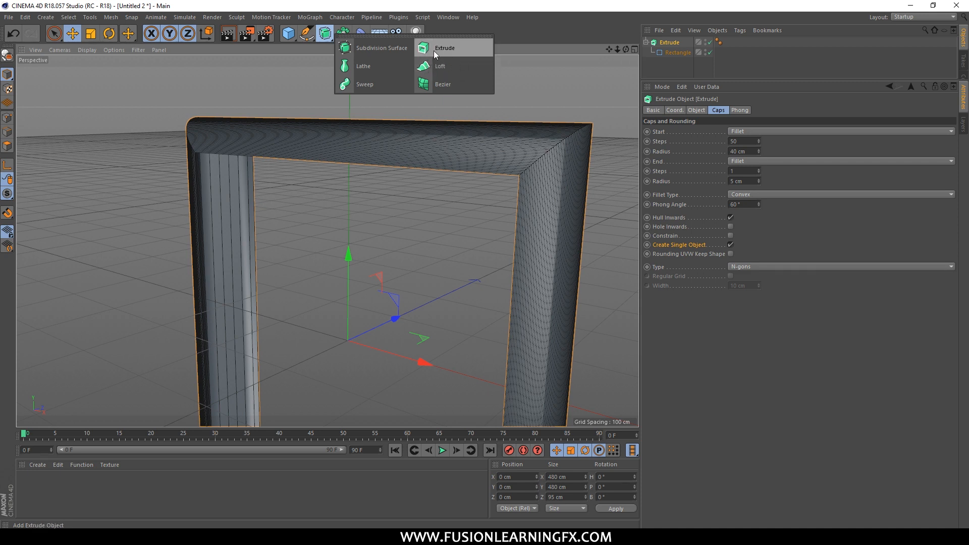
{"action": "left_click", "coordinate": [553, 34]}
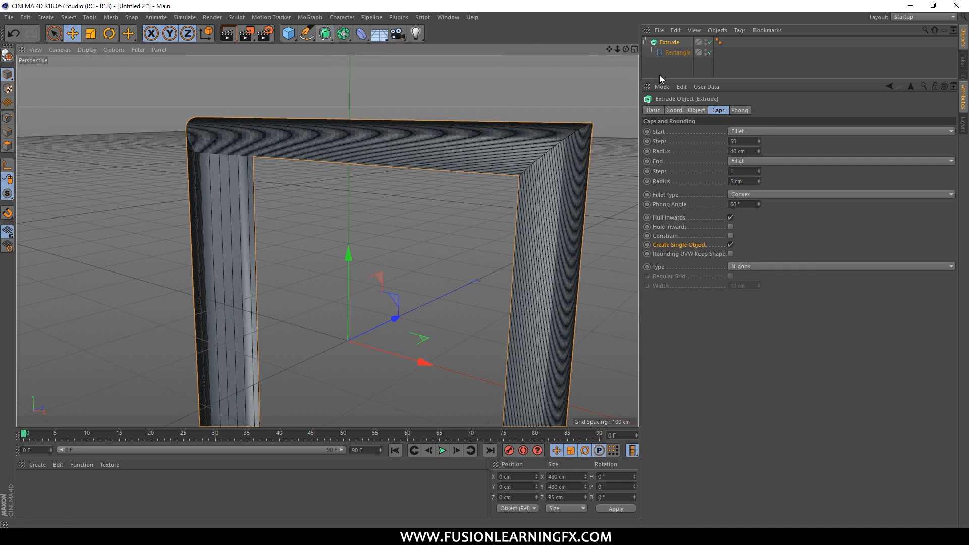
Step: Delete the Extrude and its Rectangle, and return the main toolbar to Medium Icons
{"action": "left_click_drag", "start_coordinate": [658, 74], "coordinate": [671, 43]}
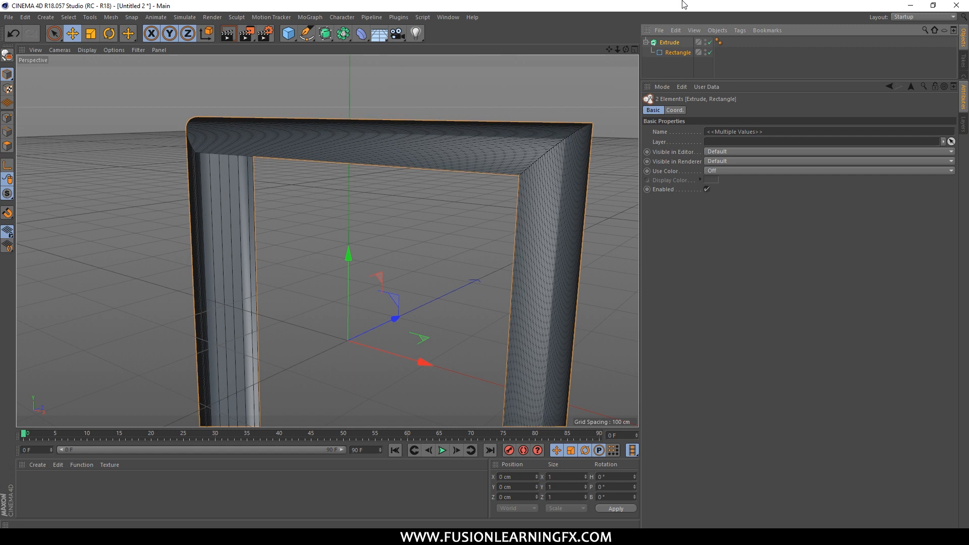
{"action": "key", "text": "Delete"}
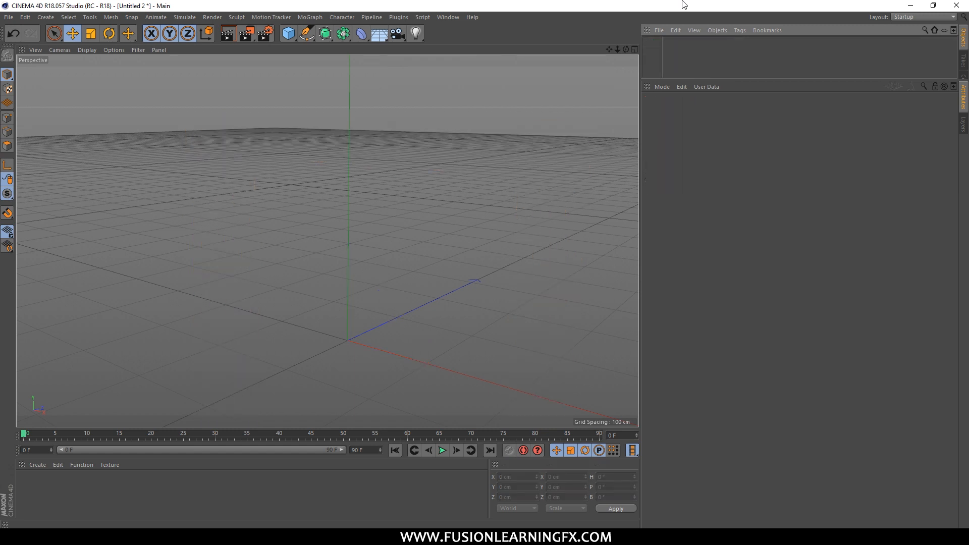
{"action": "right_click", "coordinate": [458, 31]}
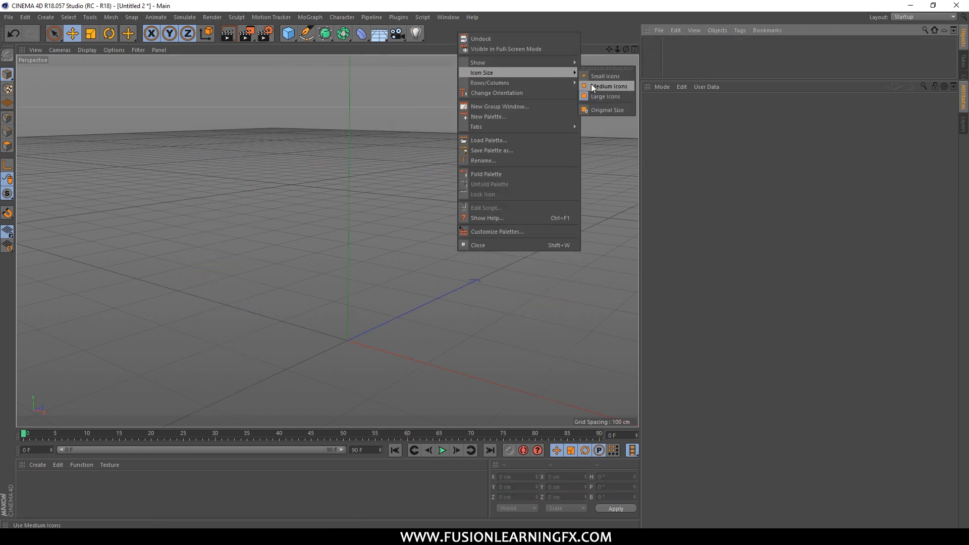
{"action": "left_click", "coordinate": [588, 82]}
Step: Add a Circle spline and a Rectangle spline to the empty scene and show them in the Front view
{"action": "left_click", "coordinate": [245, 31]}
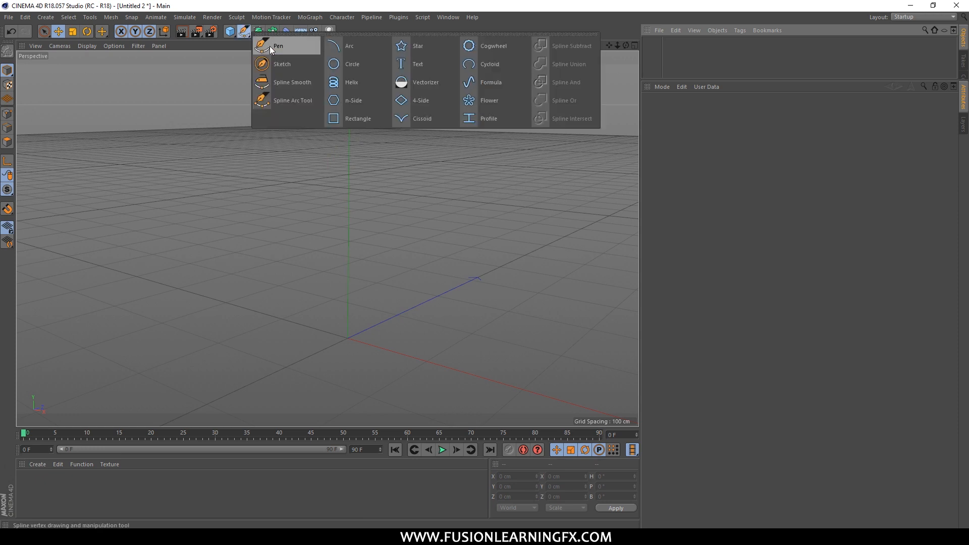
{"action": "left_click", "coordinate": [362, 66]}
{"action": "left_click", "coordinate": [245, 32]}
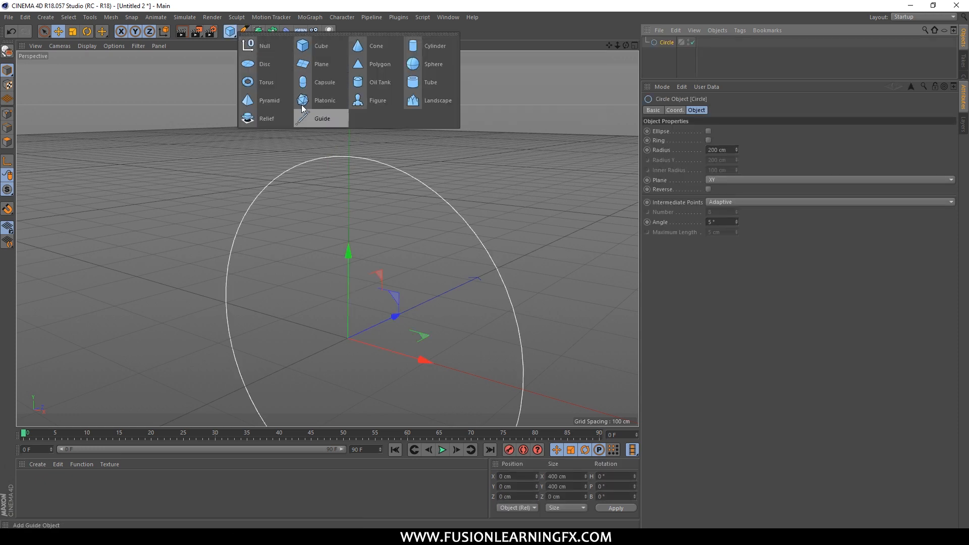
{"action": "left_click", "coordinate": [244, 31]}
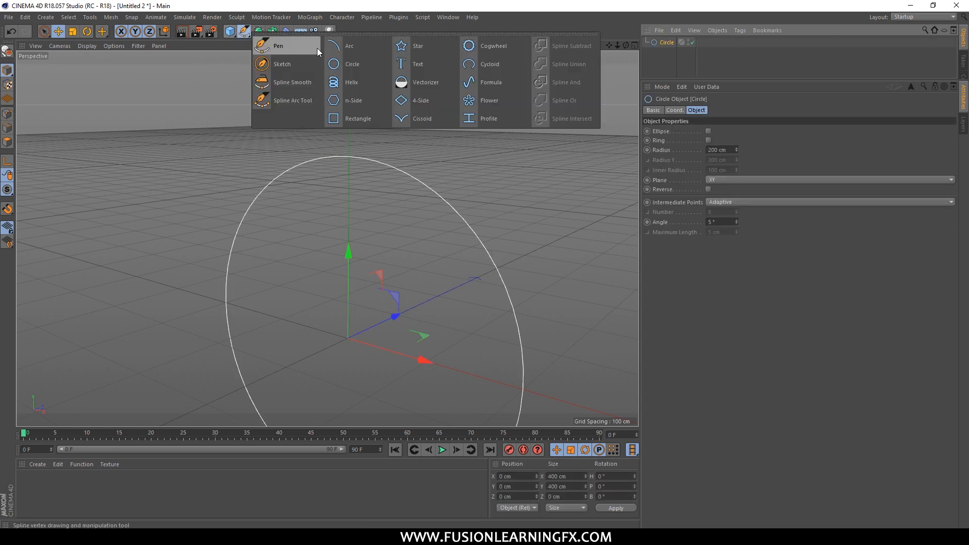
{"action": "left_click", "coordinate": [362, 112]}
{"action": "middle_click", "coordinate": [428, 178]}
{"action": "middle_click", "coordinate": [478, 259]}
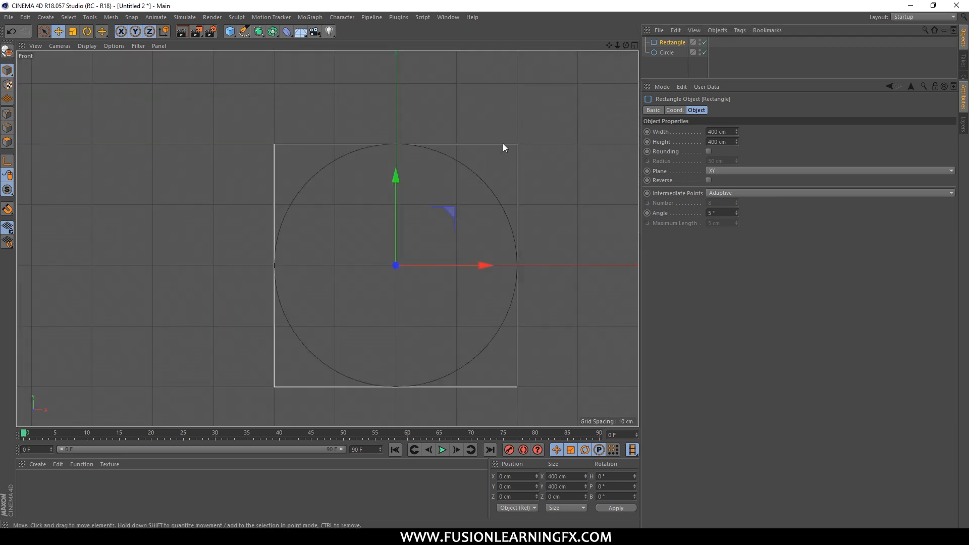
Step: Add a Spline Mask object and make the Rectangle and the Circle its children
{"action": "left_click", "coordinate": [258, 31]}
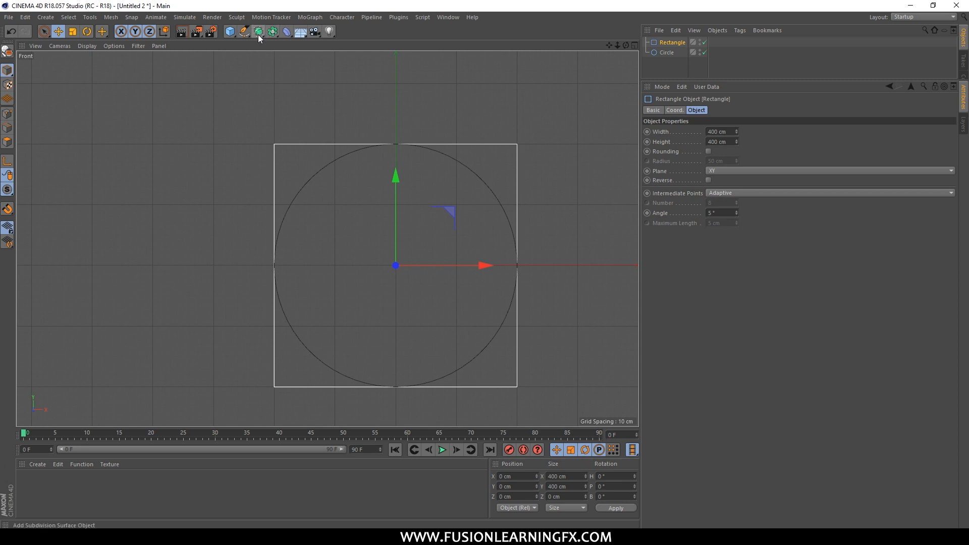
{"action": "left_click_drag", "start_coordinate": [274, 34], "coordinate": [322, 66]}
{"action": "left_click_drag", "start_coordinate": [672, 52], "coordinate": [671, 43]}
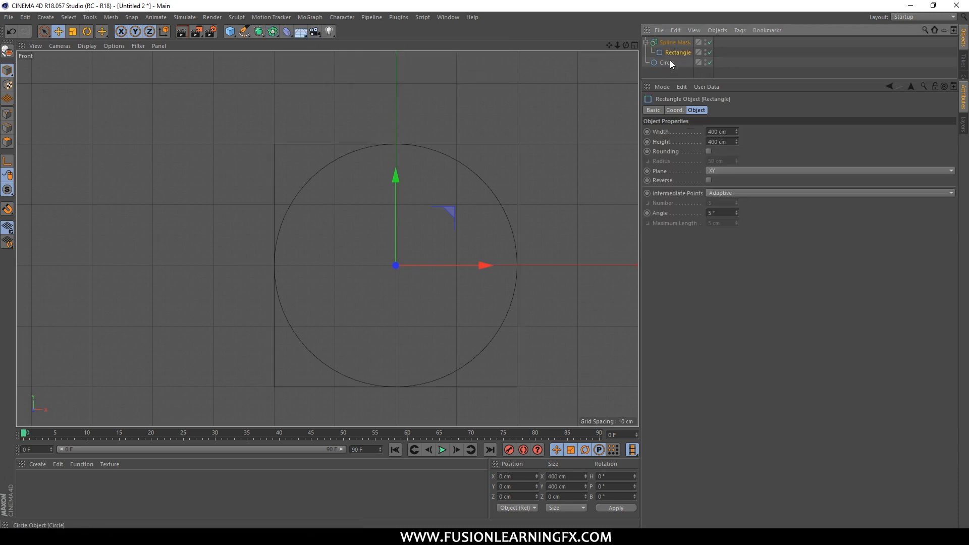
{"action": "left_click_drag", "start_coordinate": [674, 56], "coordinate": [678, 65]}
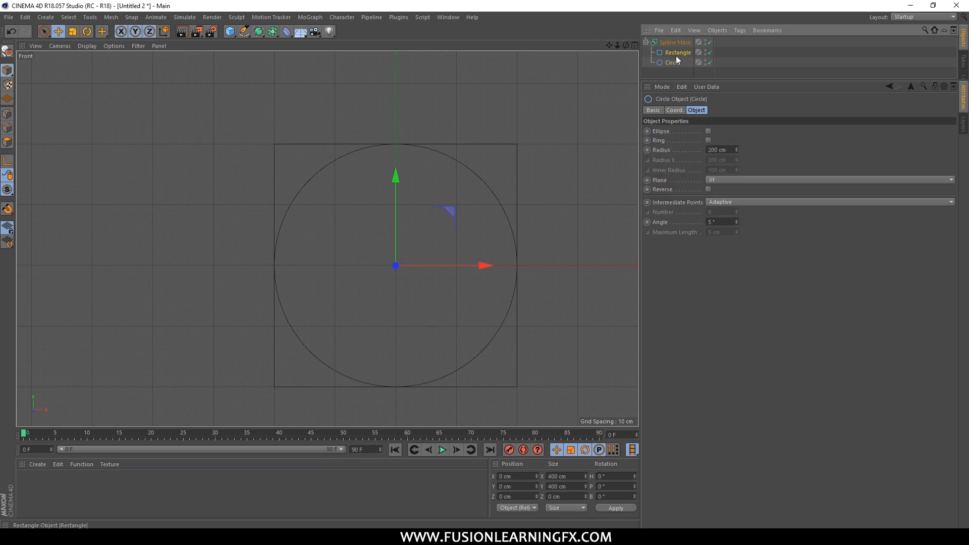
{"action": "left_click", "coordinate": [676, 61]}
Step: Move the Rectangle up to about 90.6 cm on Y and set its width to 200 cm
{"action": "left_click", "coordinate": [676, 56]}
{"action": "left_click_drag", "start_coordinate": [396, 190], "coordinate": [411, 140]}
{"action": "left_click", "coordinate": [717, 131]}
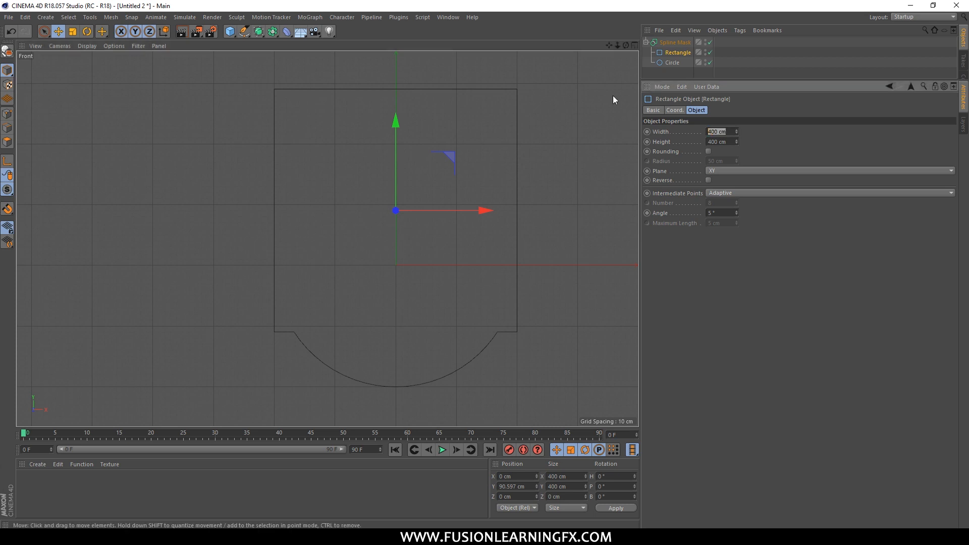
{"action": "type", "text": "200"}
{"action": "key", "text": "Return"}
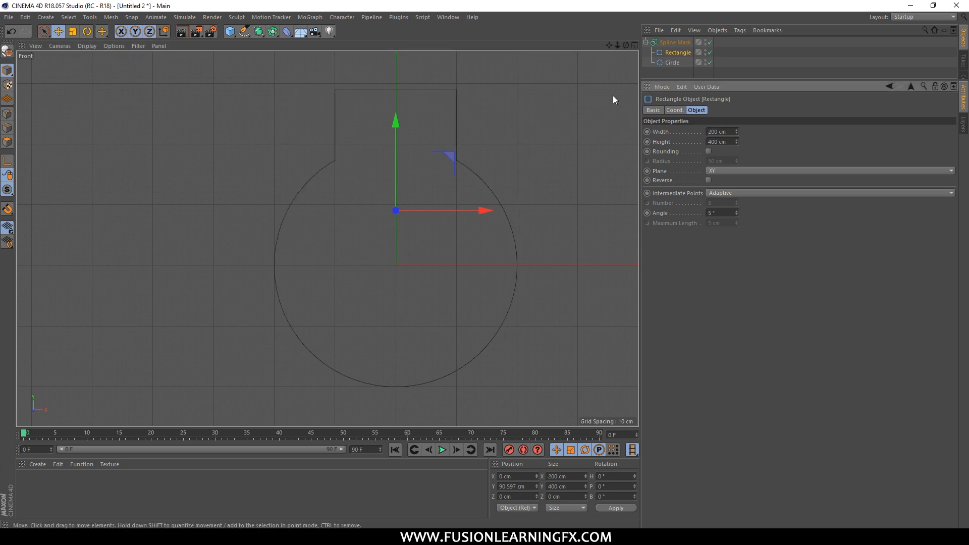
Step: Undo a trial move of the Rectangle and lower it to about 79.8 cm on Y
{"action": "left_click_drag", "start_coordinate": [401, 219], "coordinate": [381, 229]}
{"action": "key", "text": "ctrl+z"}
{"action": "mouse_move", "coordinate": [396, 150]}
{"action": "left_mouse_down"}
{"action": "mouse_move", "coordinate": [396, 178]}
{"action": "mouse_move", "coordinate": [394, 156]}
{"action": "left_mouse_up"}
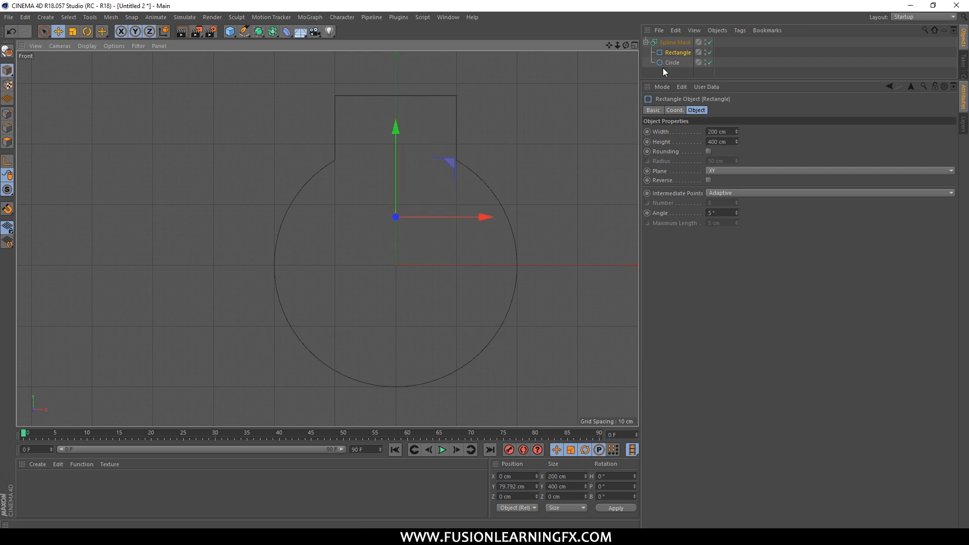
Step: Add an Extrude object in the Perspective view and make the Spline Mask its child, enlarging the object list
{"action": "middle_click", "coordinate": [393, 168]}
{"action": "key", "text": "F1"}
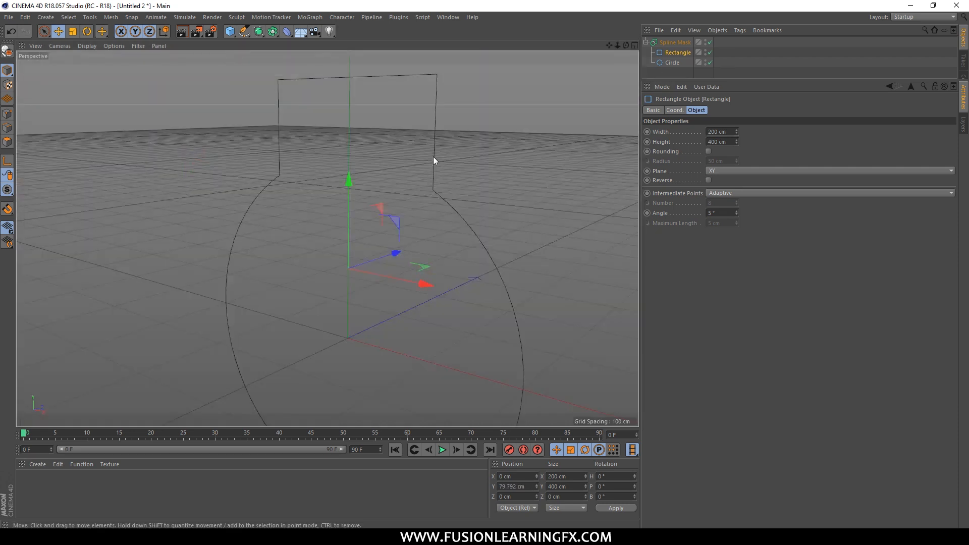
{"action": "left_click_drag", "start_coordinate": [686, 78], "coordinate": [684, 131]}
{"action": "left_click_drag", "start_coordinate": [261, 34], "coordinate": [378, 52]}
{"action": "mouse_move", "coordinate": [674, 53]}
{"action": "left_mouse_down"}
{"action": "mouse_move", "coordinate": [650, 53]}
{"action": "mouse_move", "coordinate": [664, 43]}
{"action": "left_mouse_up"}
{"action": "left_click_drag", "start_coordinate": [517, 134], "coordinate": [494, 177], "text": "alt"}
Step: Delete all objects in the scene and add a Text spline
{"action": "key", "text": "ctrl+a"}
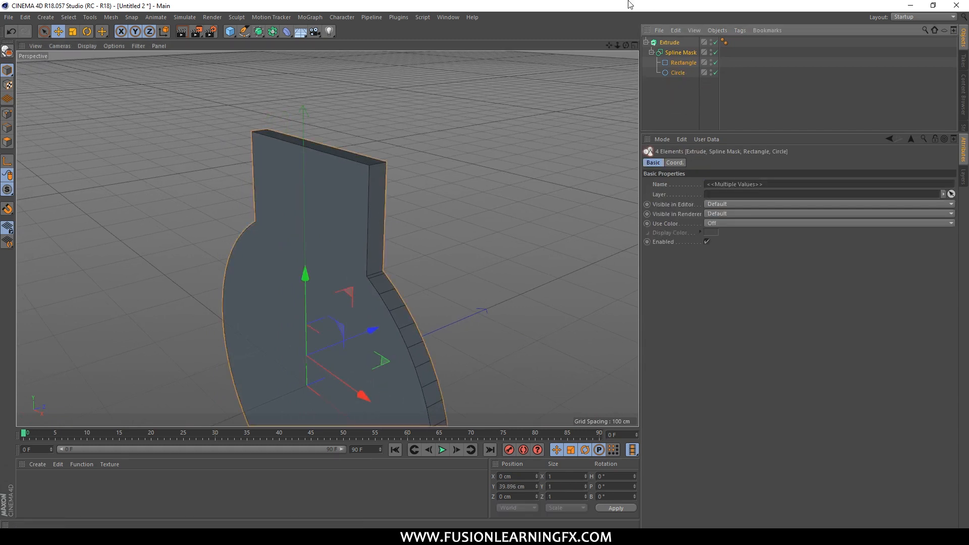
{"action": "key", "text": "Delete"}
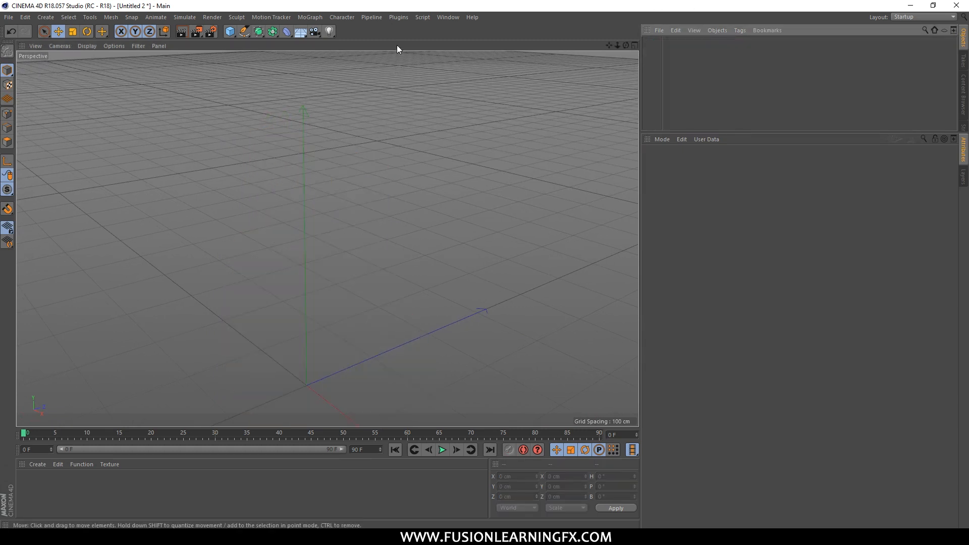
{"action": "left_click", "coordinate": [244, 31]}
{"action": "left_click", "coordinate": [229, 65]}
{"action": "left_click", "coordinate": [244, 32]}
{"action": "left_click", "coordinate": [432, 65]}
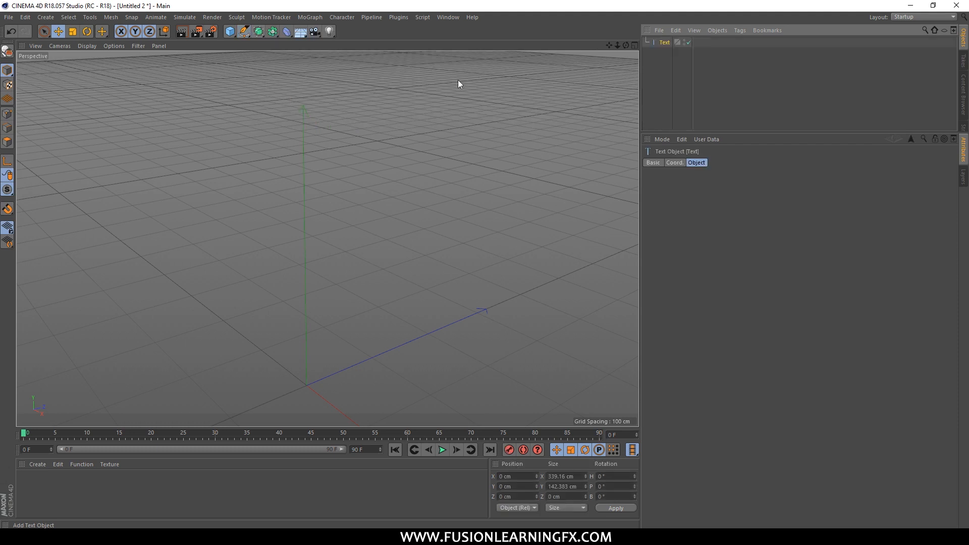
{"action": "scroll", "coordinate": [466, 167], "scroll_direction": "up", "scroll_amount": 3}
{"action": "scroll", "coordinate": [455, 166], "scroll_direction": "down", "scroll_amount": 3}
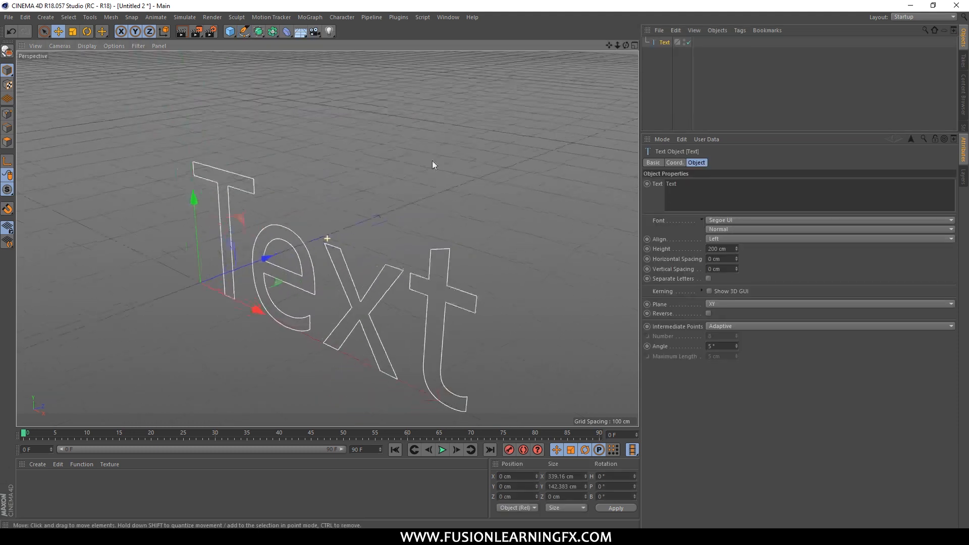
Step: Add an Extrude object, make the Text spline its child, and show the Extrude's Caps settings
{"action": "left_click", "coordinate": [259, 32]}
{"action": "left_click", "coordinate": [372, 45]}
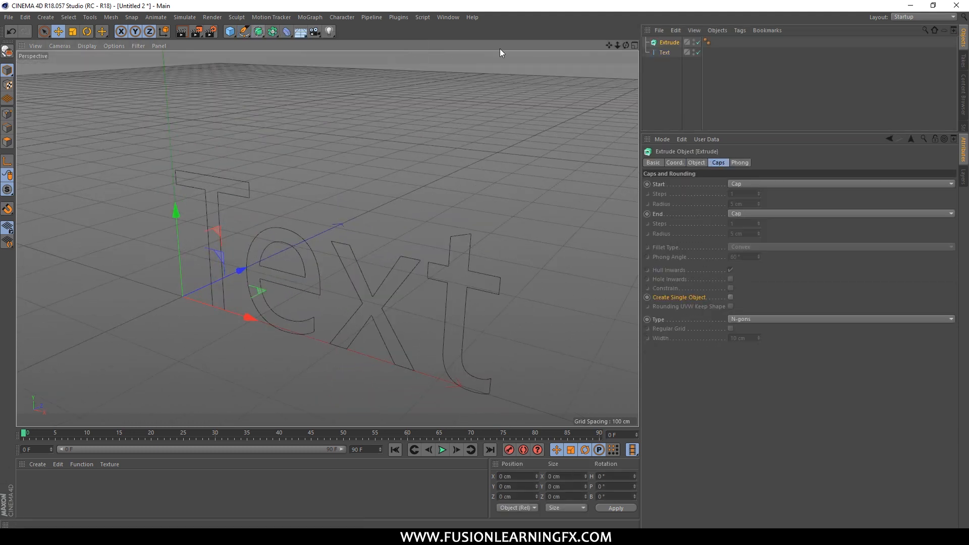
{"action": "left_click_drag", "start_coordinate": [669, 52], "coordinate": [669, 43]}
{"action": "left_click", "coordinate": [669, 42]}
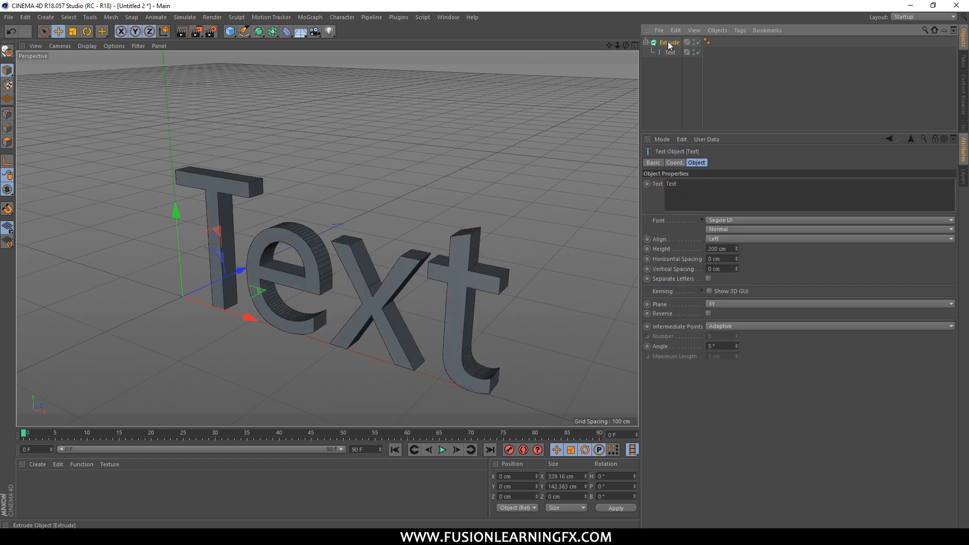
{"action": "left_click", "coordinate": [718, 162]}
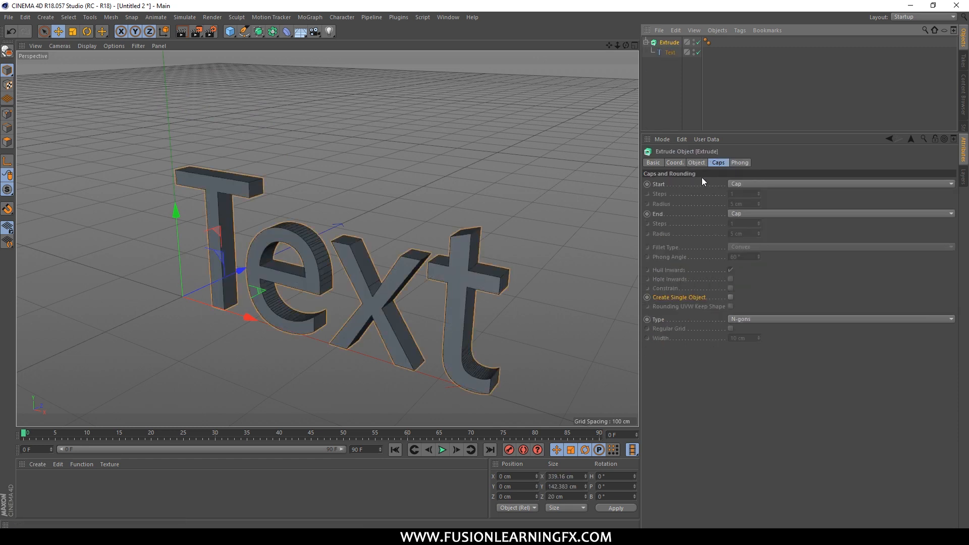
Step: Show the Text spline's object properties and highlight its text entry
{"action": "left_click", "coordinate": [674, 52]}
{"action": "left_click_drag", "start_coordinate": [677, 184], "coordinate": [656, 179]}
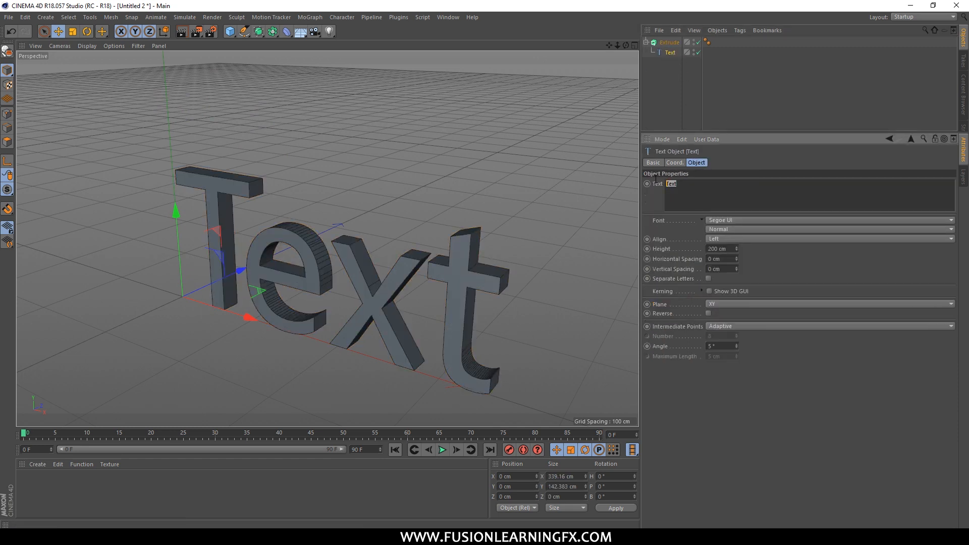
{"action": "left_click", "coordinate": [720, 210]}
Step: Delete the Extrude and its Text spline, and switch the viewport to the Front view
{"action": "left_click_drag", "start_coordinate": [659, 86], "coordinate": [688, 3]}
{"action": "key", "text": "Delete"}
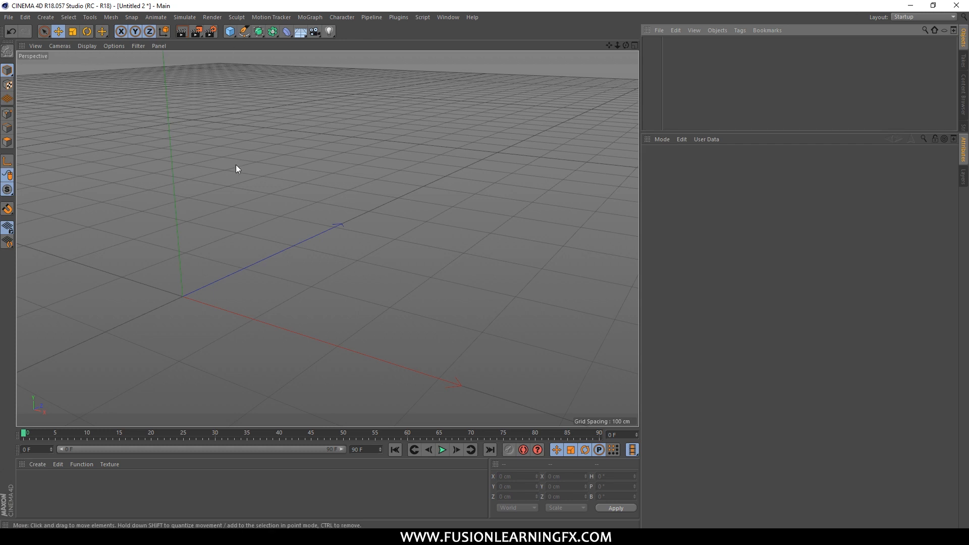
{"action": "left_click", "coordinate": [112, 45]}
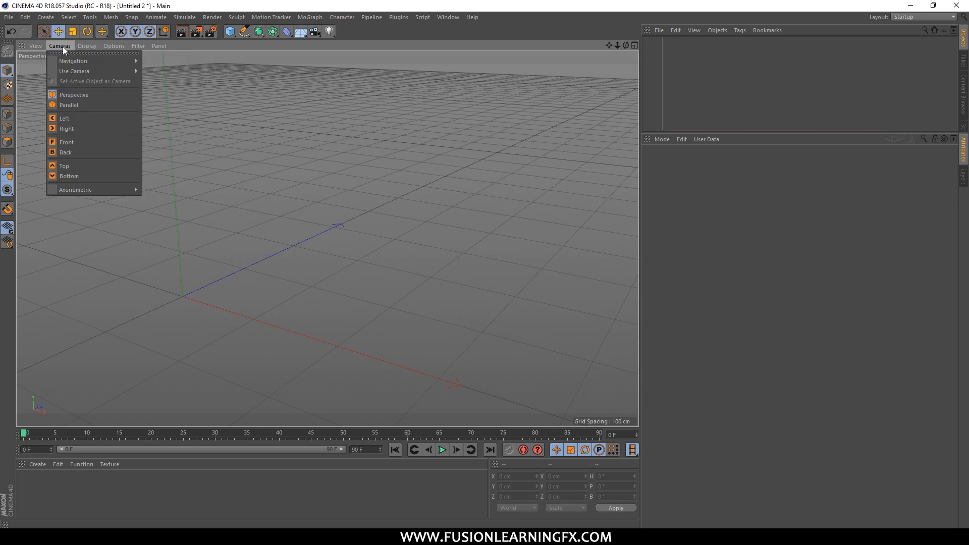
{"action": "left_click", "coordinate": [84, 142]}
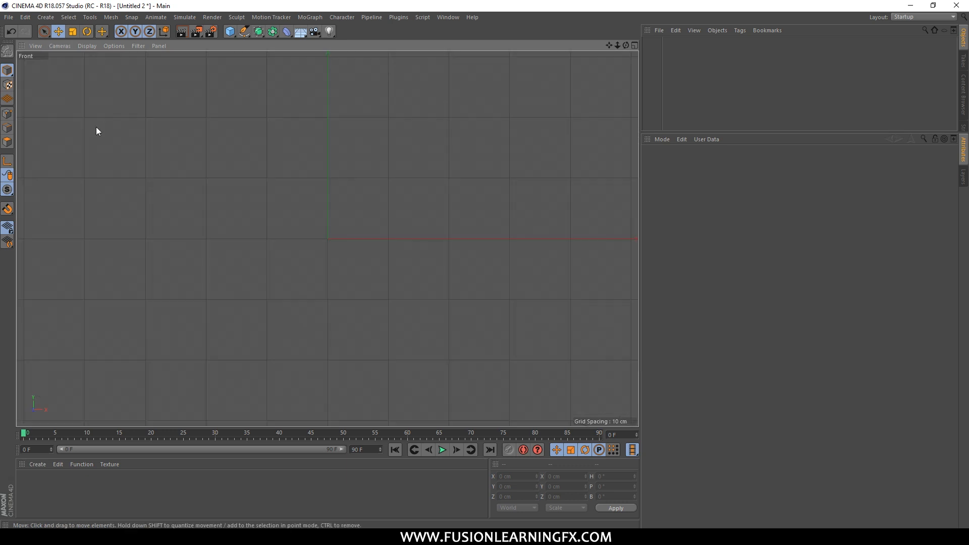
Step: Sketch the freehand word "HOLA" as a spline in the Front view, about 436 cm wide and 166 cm high
{"action": "left_click", "coordinate": [244, 31]}
{"action": "left_click", "coordinate": [305, 74]}
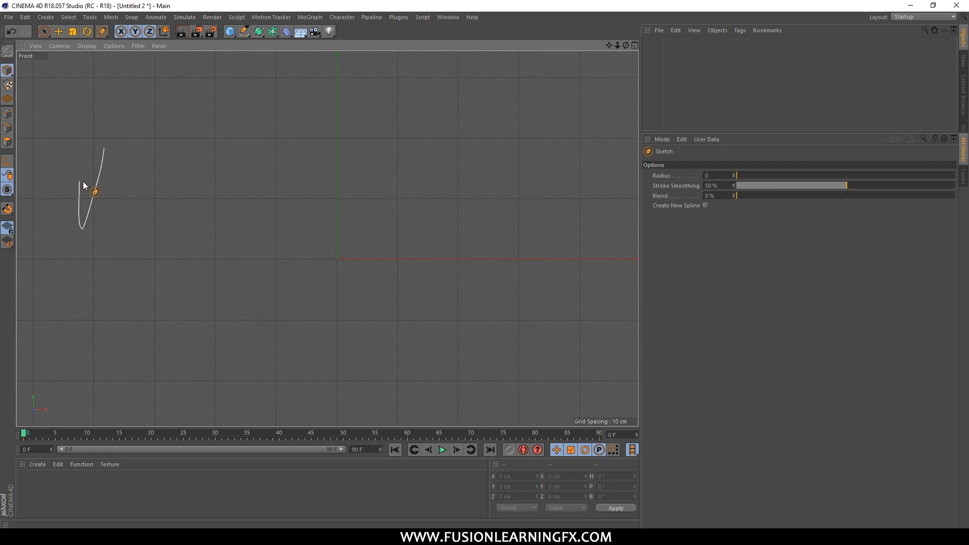
{"action": "left_click_drag", "start_coordinate": [84, 183], "coordinate": [145, 220]}
{"action": "left_click_drag", "start_coordinate": [202, 158], "coordinate": [198, 152]}
{"action": "mouse_move", "coordinate": [273, 160]}
{"action": "left_mouse_down"}
{"action": "mouse_move", "coordinate": [234, 197]}
{"action": "mouse_move", "coordinate": [320, 234]}
{"action": "left_mouse_up"}
{"action": "left_click_drag", "start_coordinate": [298, 201], "coordinate": [327, 202]}
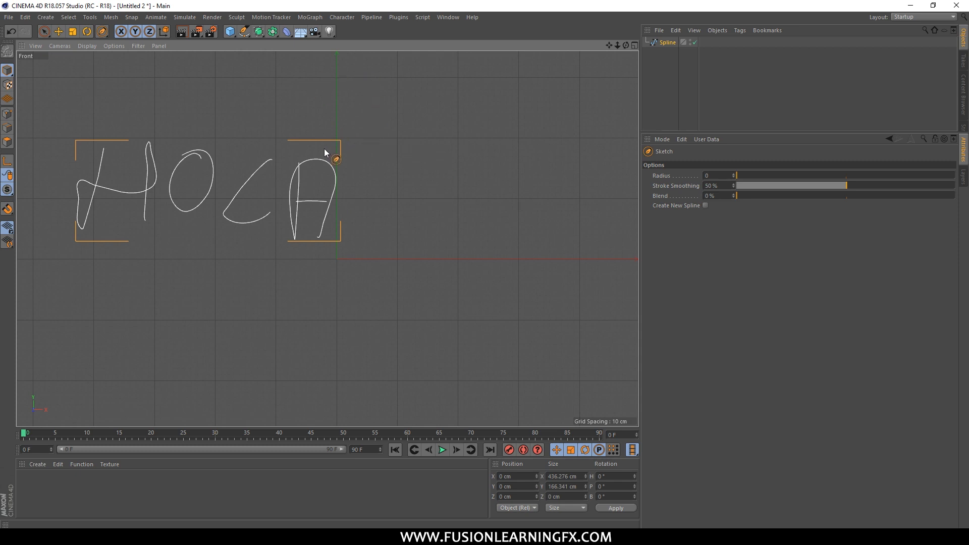
Step: Add an Extrude object and make the sketched spline its child
{"action": "left_click", "coordinate": [58, 32]}
{"action": "left_click_drag", "start_coordinate": [267, 34], "coordinate": [377, 44]}
{"action": "left_click", "coordinate": [378, 45]}
{"action": "left_click_drag", "start_coordinate": [673, 53], "coordinate": [677, 42]}
Step: Switch the viewport to Perspective and frame the extruded lettering
{"action": "middle_click", "coordinate": [374, 204]}
{"action": "middle_click", "coordinate": [256, 160]}
{"action": "middle_click", "coordinate": [259, 149]}
{"action": "middle_click", "coordinate": [262, 141]}
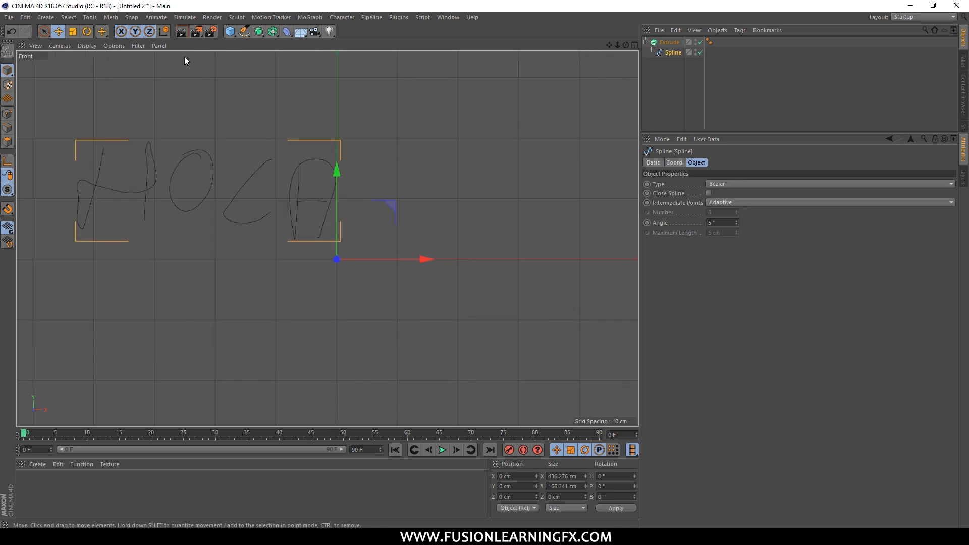
{"action": "left_click", "coordinate": [86, 49]}
{"action": "left_click", "coordinate": [81, 47]}
{"action": "left_click", "coordinate": [64, 45]}
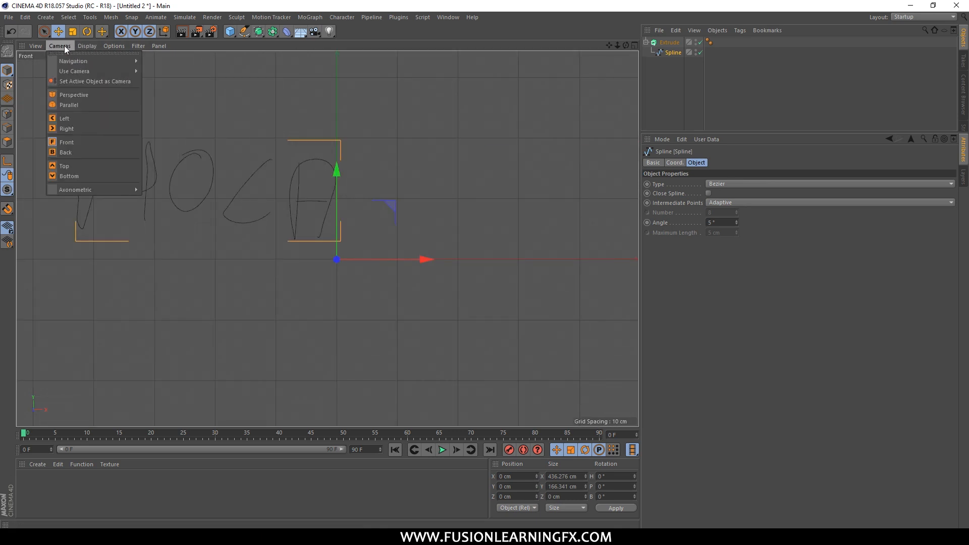
{"action": "left_click", "coordinate": [77, 96]}
{"action": "left_click_drag", "start_coordinate": [202, 144], "coordinate": [324, 168], "text": "alt"}
{"action": "middle_click_drag", "start_coordinate": [325, 169], "coordinate": [471, 263], "text": "alt"}
{"action": "left_click_drag", "start_coordinate": [472, 264], "coordinate": [399, 240], "text": "alt"}
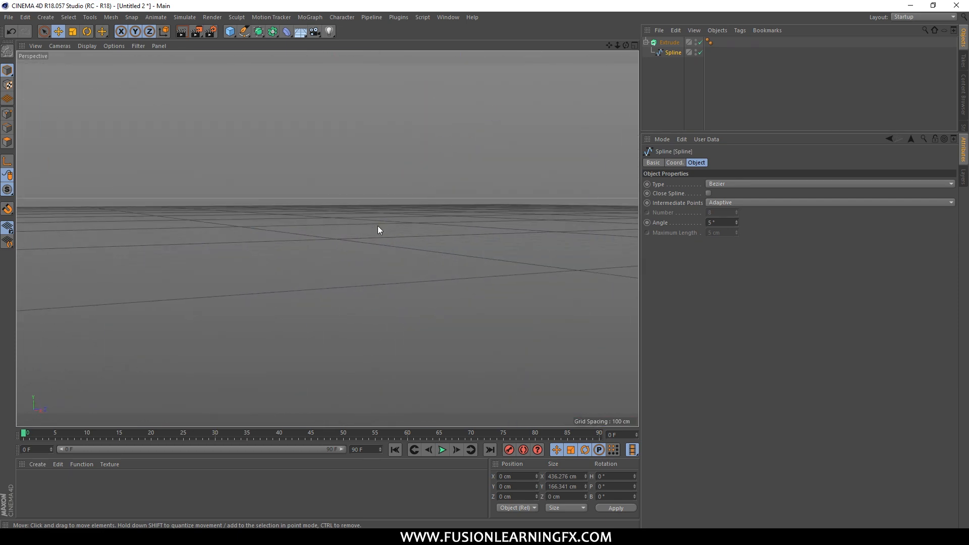
{"action": "left_click", "coordinate": [35, 46]}
{"action": "left_click", "coordinate": [71, 98]}
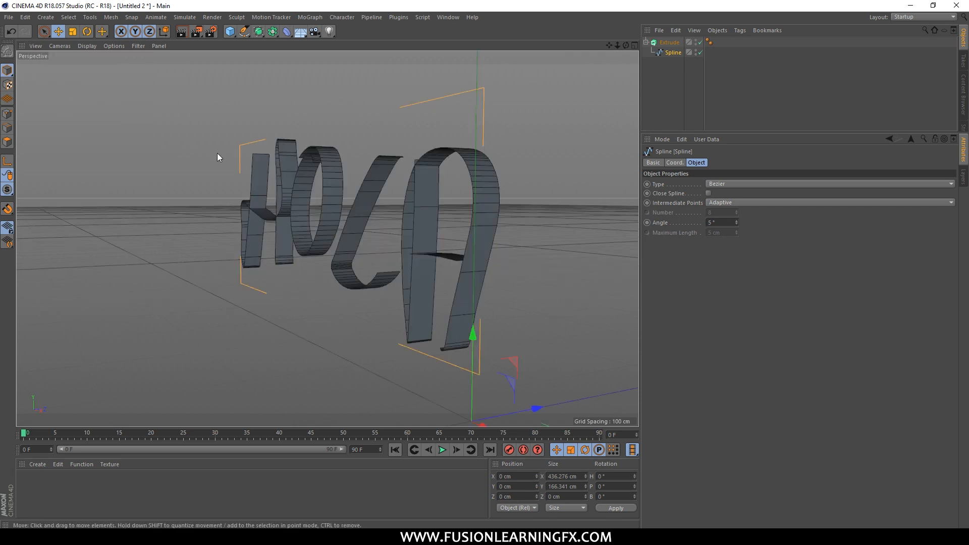
Step: Examine the extruded handwritten lettering from several angles
{"action": "mouse_move", "coordinate": [375, 246]}
{"action": "left_mouse_down", "text": "alt"}
{"action": "mouse_move", "coordinate": [557, 247]}
{"action": "mouse_move", "coordinate": [543, 265]}
{"action": "mouse_move", "coordinate": [368, 243]}
{"action": "mouse_move", "coordinate": [363, 258]}
{"action": "left_mouse_up", "text": "alt"}
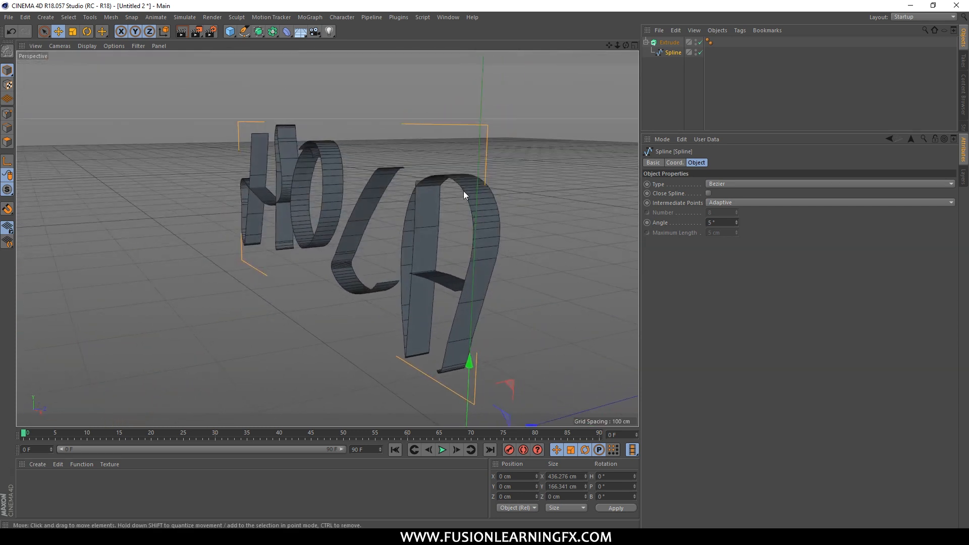
{"action": "left_click_drag", "start_coordinate": [447, 179], "coordinate": [440, 154], "text": "alt"}
{"action": "middle_click", "coordinate": [417, 162]}
{"action": "middle_click", "coordinate": [301, 175]}
{"action": "mouse_move", "coordinate": [355, 191]}
{"action": "left_mouse_down", "text": "alt"}
{"action": "mouse_move", "coordinate": [377, 189]}
{"action": "mouse_move", "coordinate": [350, 181]}
{"action": "left_mouse_up", "text": "alt"}
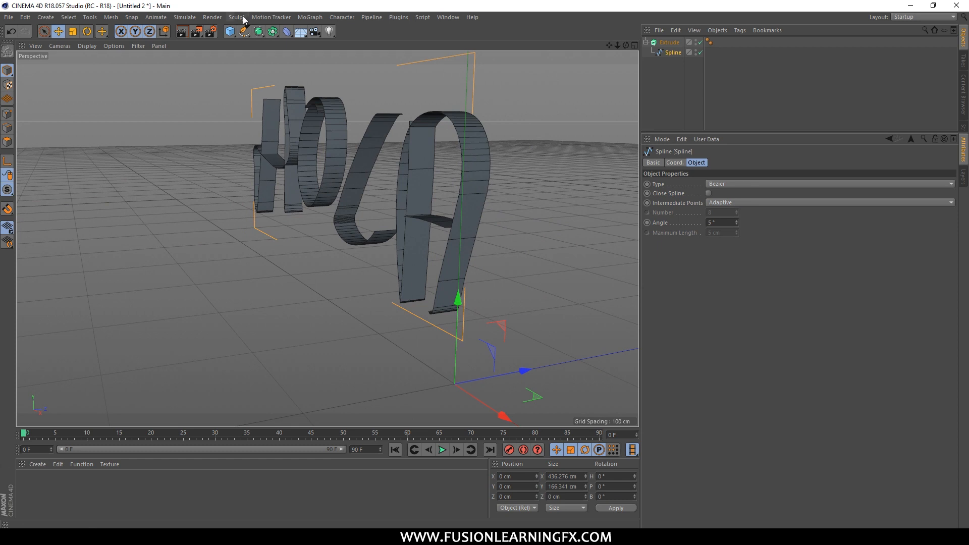
{"action": "left_click", "coordinate": [244, 32]}
{"action": "left_click", "coordinate": [225, 93]}
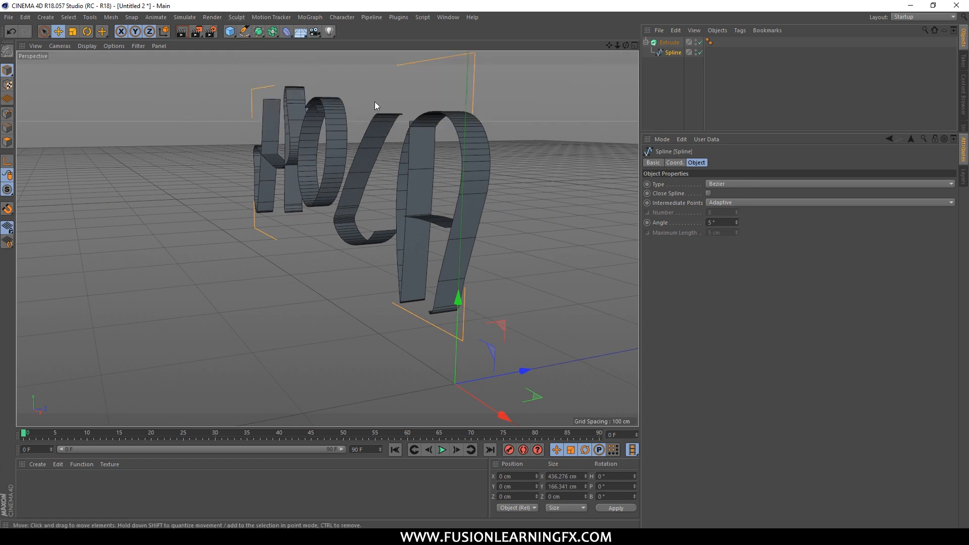
{"action": "left_click_drag", "start_coordinate": [399, 129], "coordinate": [418, 118], "text": "alt"}
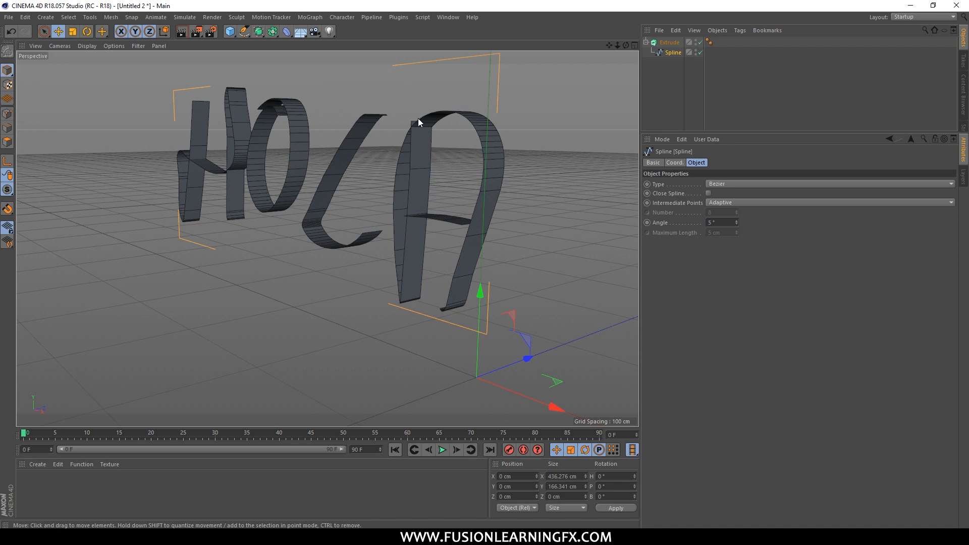
Step: Delete the Extrude with its sketched spline and switch the viewport to the Top view
{"action": "left_click_drag", "start_coordinate": [657, 84], "coordinate": [709, 1]}
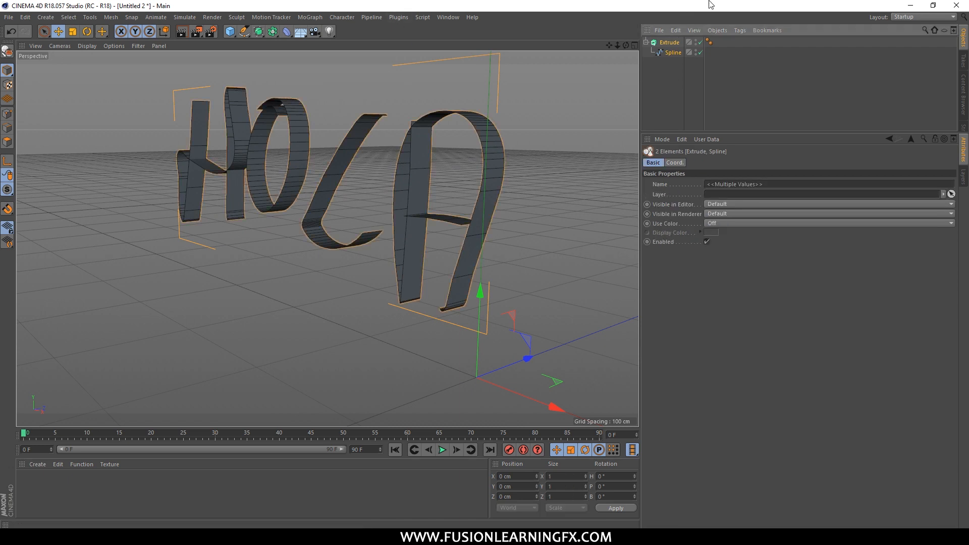
{"action": "key", "text": "Delete"}
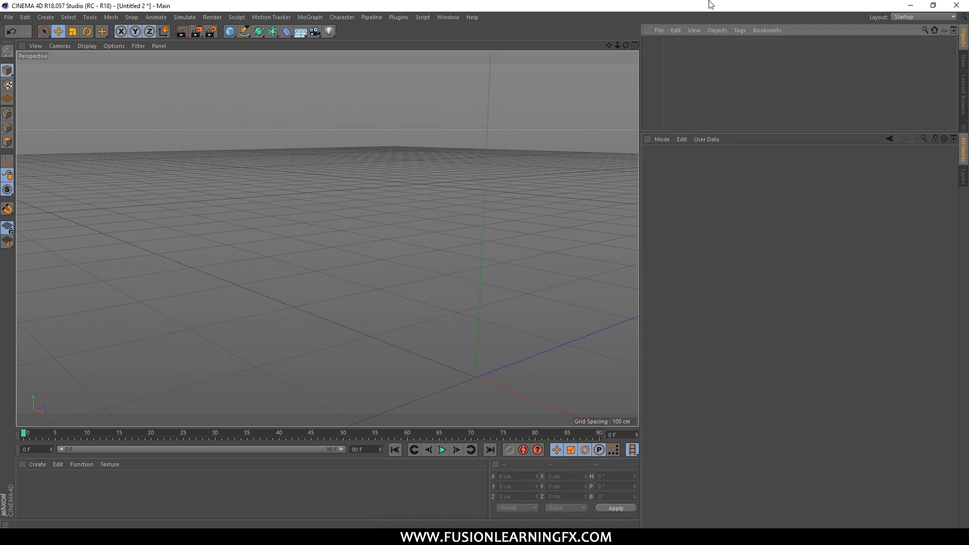
{"action": "middle_click", "coordinate": [303, 96]}
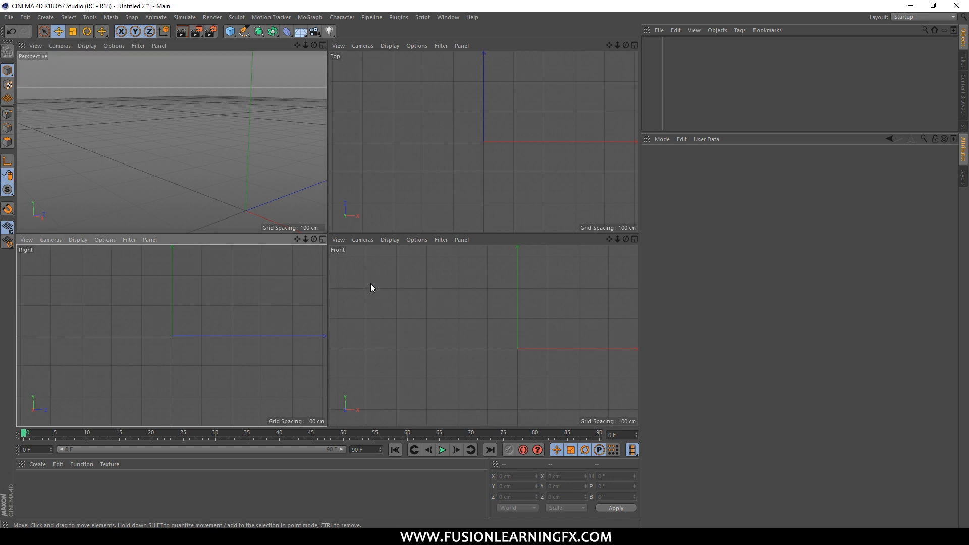
{"action": "middle_click", "coordinate": [382, 150]}
Step: Configure the Top viewport to show the floor-plan image from the Desktop as its background picture
{"action": "left_click", "coordinate": [113, 45]}
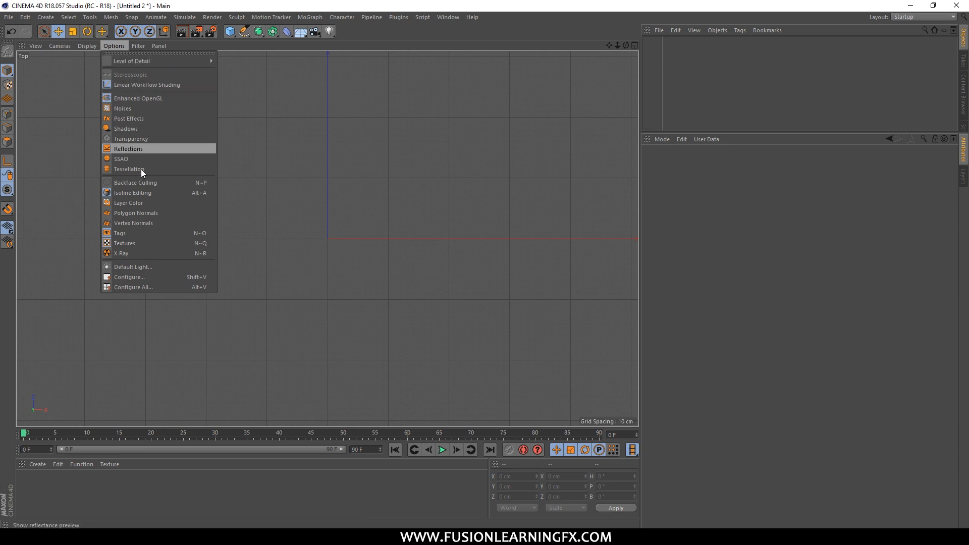
{"action": "left_click", "coordinate": [144, 277]}
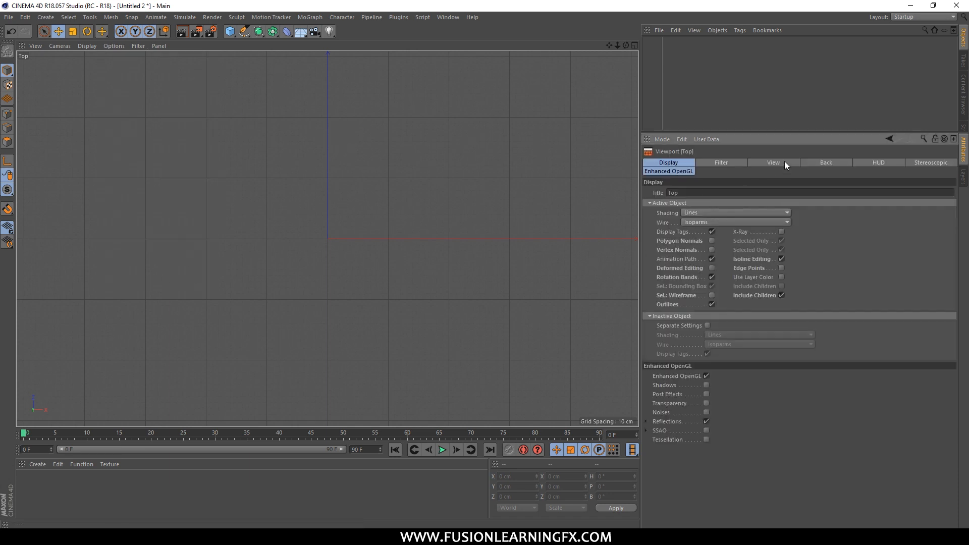
{"action": "left_click", "coordinate": [822, 162]}
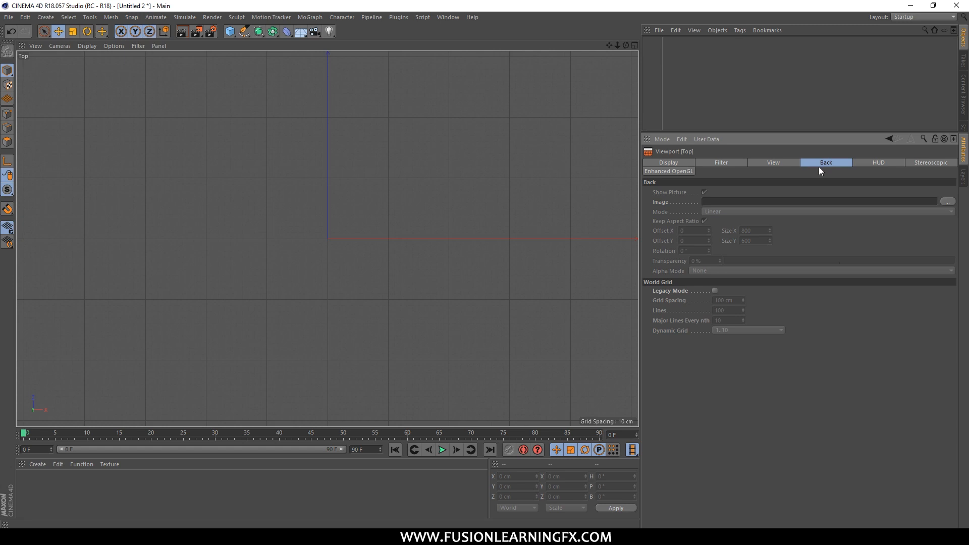
{"action": "left_click", "coordinate": [947, 202]}
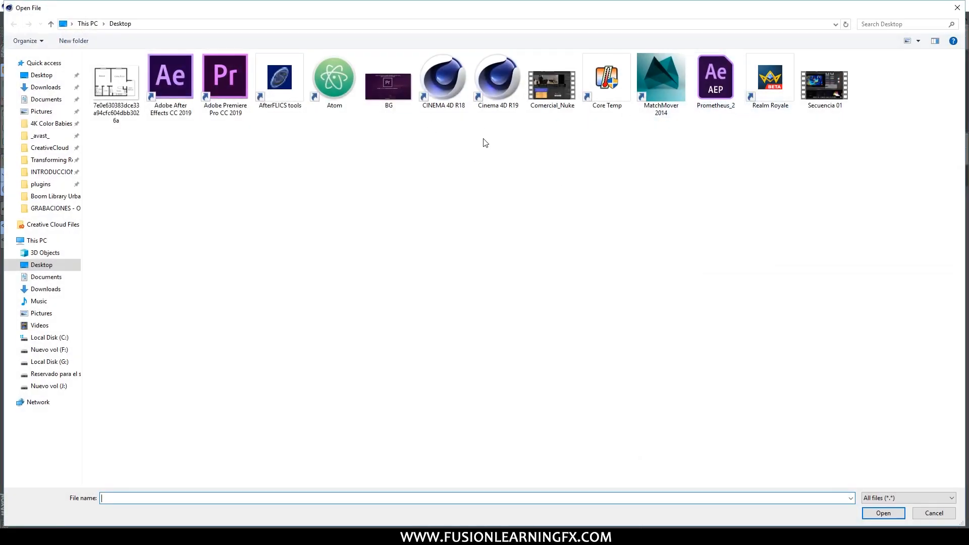
{"action": "double_click", "coordinate": [132, 85]}
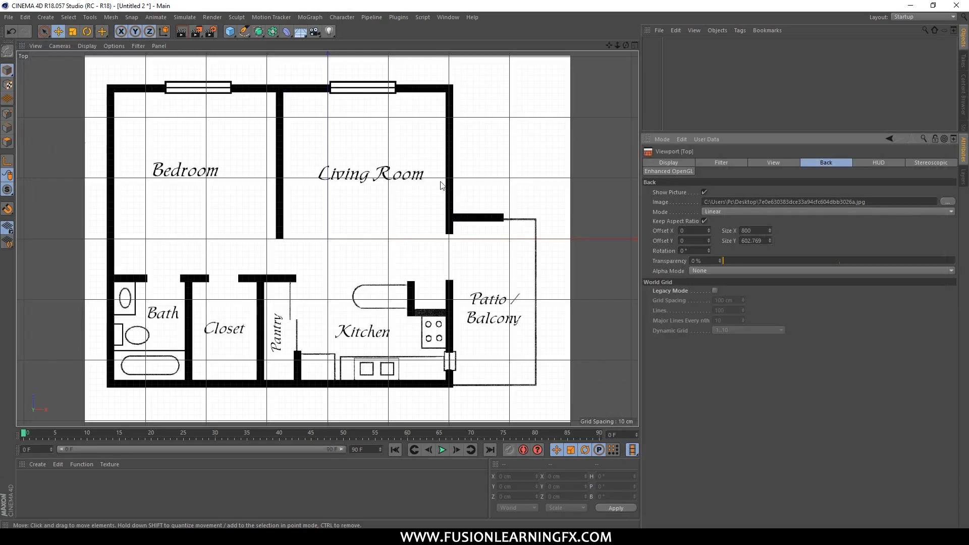
Step: Look through the Top viewport's Display, Filter, View, Back, HUD and Stereoscopic settings
{"action": "left_click", "coordinate": [762, 163]}
{"action": "left_click", "coordinate": [722, 163]}
{"action": "left_click", "coordinate": [690, 163]}
{"action": "left_click", "coordinate": [680, 171]}
{"action": "left_click", "coordinate": [679, 165]}
{"action": "left_click", "coordinate": [722, 163]}
{"action": "left_click", "coordinate": [774, 163]}
{"action": "left_click", "coordinate": [826, 163]}
{"action": "left_click", "coordinate": [879, 162]}
{"action": "left_click", "coordinate": [939, 162]}
{"action": "left_click", "coordinate": [881, 162]}
{"action": "left_click", "coordinate": [826, 163]}
{"action": "left_click", "coordinate": [774, 162]}
{"action": "left_click", "coordinate": [722, 162]}
{"action": "left_click", "coordinate": [676, 164]}
{"action": "left_click", "coordinate": [679, 171]}
{"action": "left_click", "coordinate": [697, 162]}
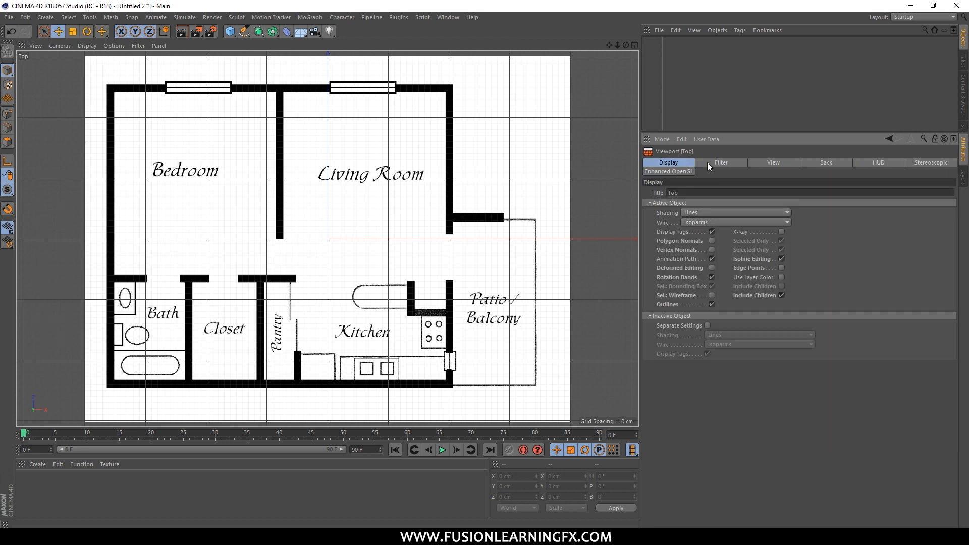
{"action": "left_click", "coordinate": [722, 162]}
{"action": "left_click", "coordinate": [774, 162]}
{"action": "left_click", "coordinate": [826, 162]}
{"action": "left_click", "coordinate": [874, 164]}
{"action": "left_click", "coordinate": [931, 162]}
Step: Check the floor plan in the four-view layout, return to the Top view and show its background image settings
{"action": "middle_click", "coordinate": [205, 115]}
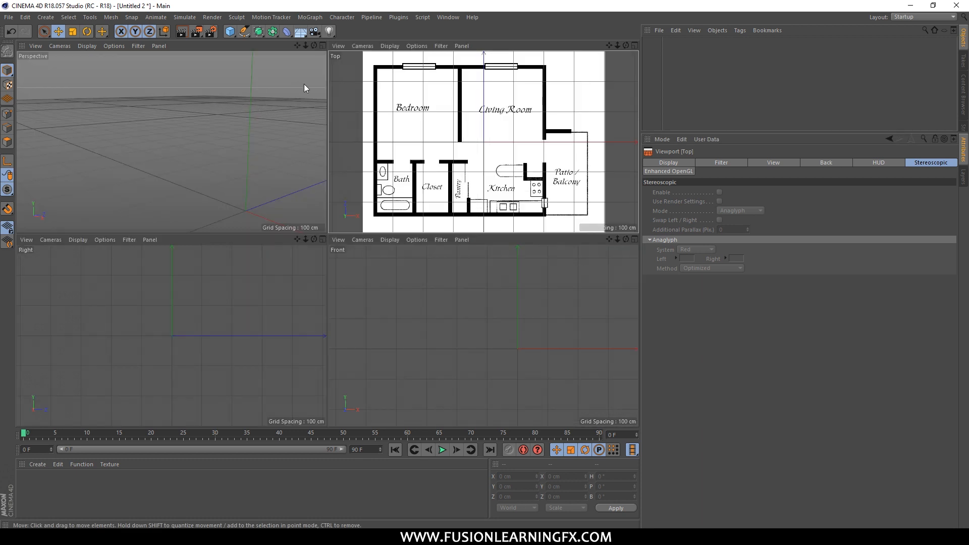
{"action": "middle_click", "coordinate": [368, 108]}
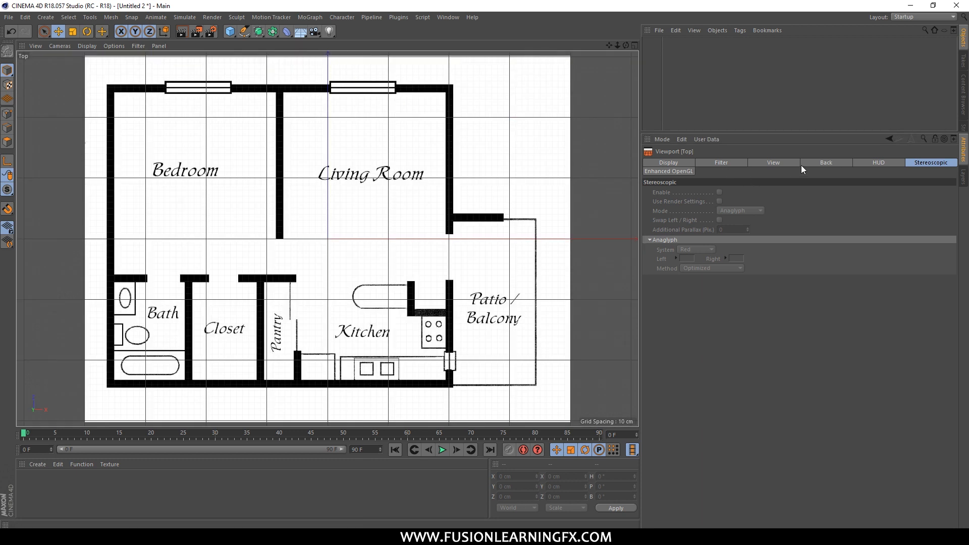
{"action": "left_click", "coordinate": [826, 163]}
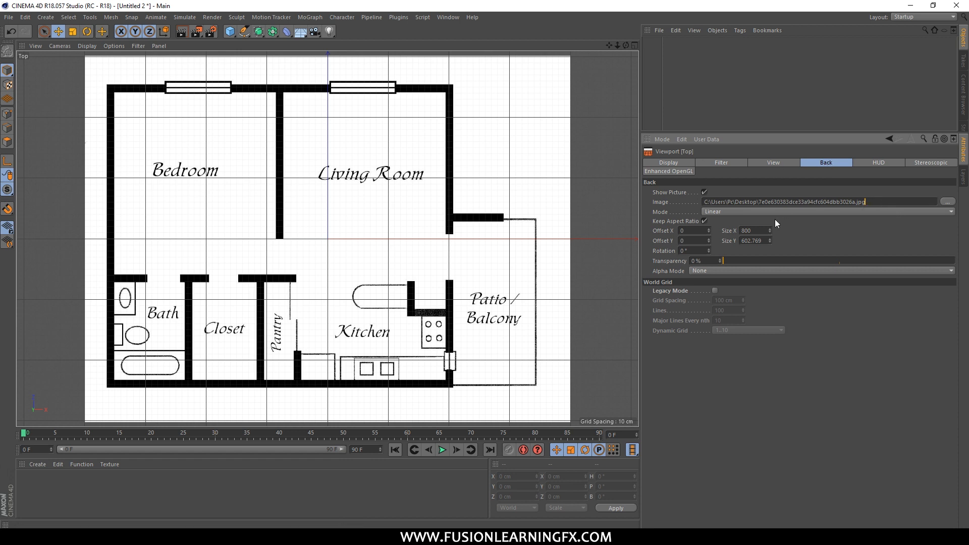
Step: Trace the outer wall beside the Bedroom and Bath, the Bath's lower wall and the Bath–Closet wall with the Pen tool in Bezier mode
{"action": "left_click_drag", "start_coordinate": [244, 32], "coordinate": [278, 46]}
{"action": "left_click", "coordinate": [111, 90]}
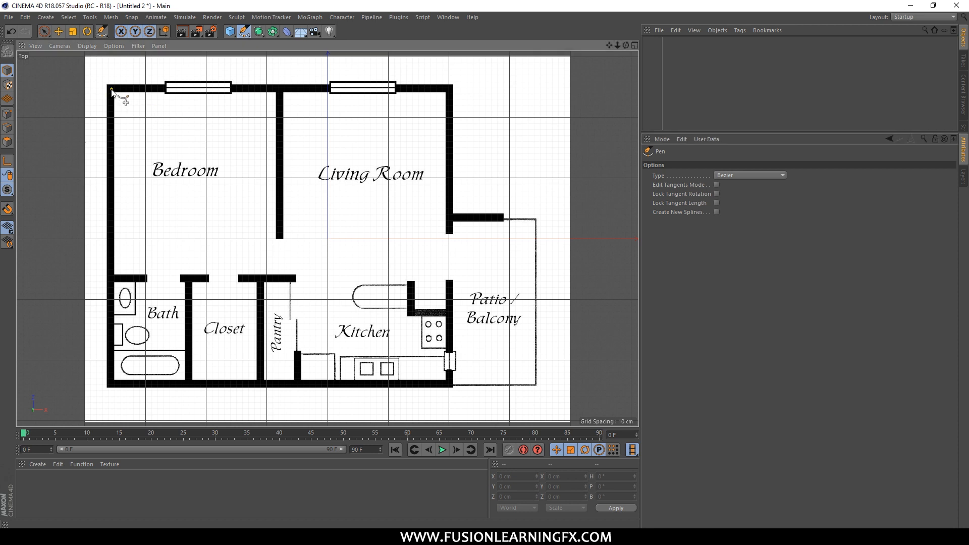
{"action": "left_click", "coordinate": [111, 385]}
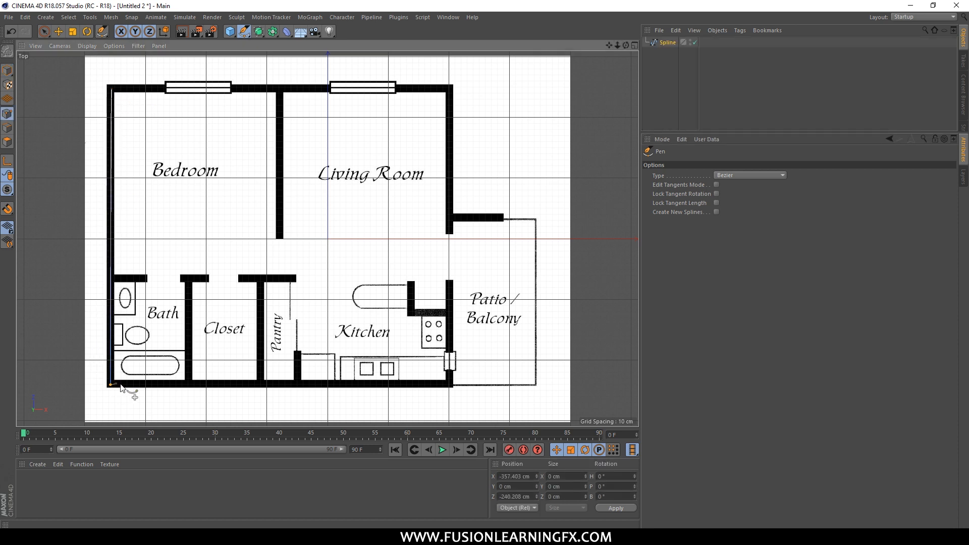
{"action": "left_click", "coordinate": [189, 386]}
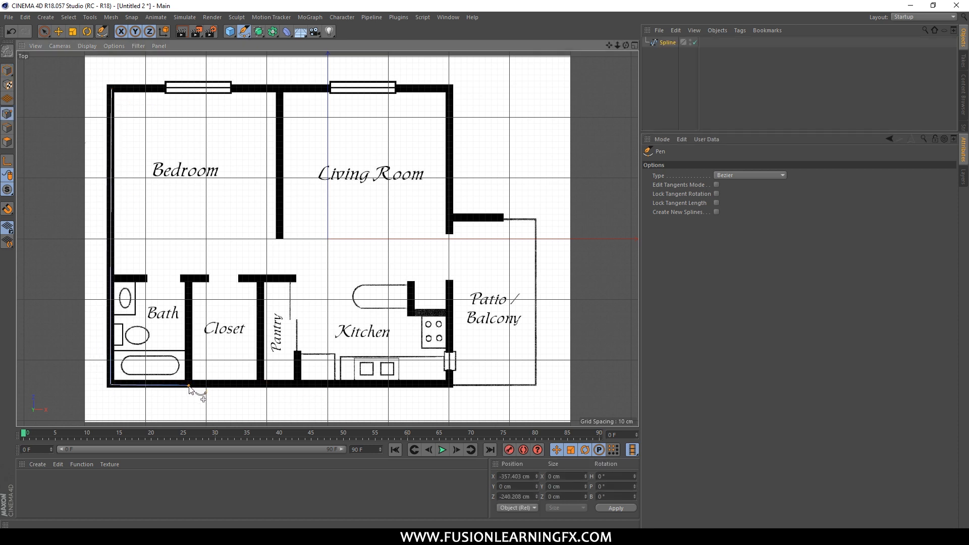
{"action": "left_click", "coordinate": [188, 277]}
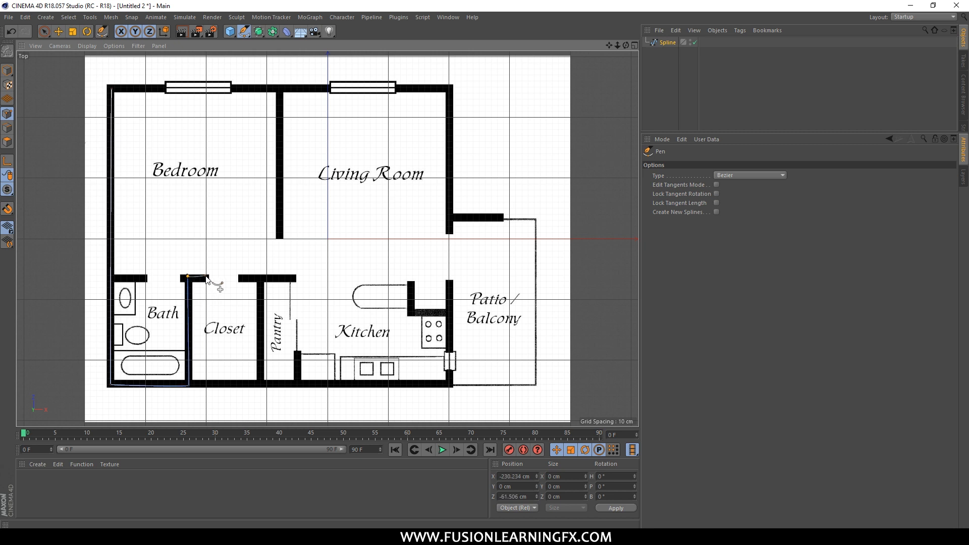
{"action": "left_click", "coordinate": [208, 277]}
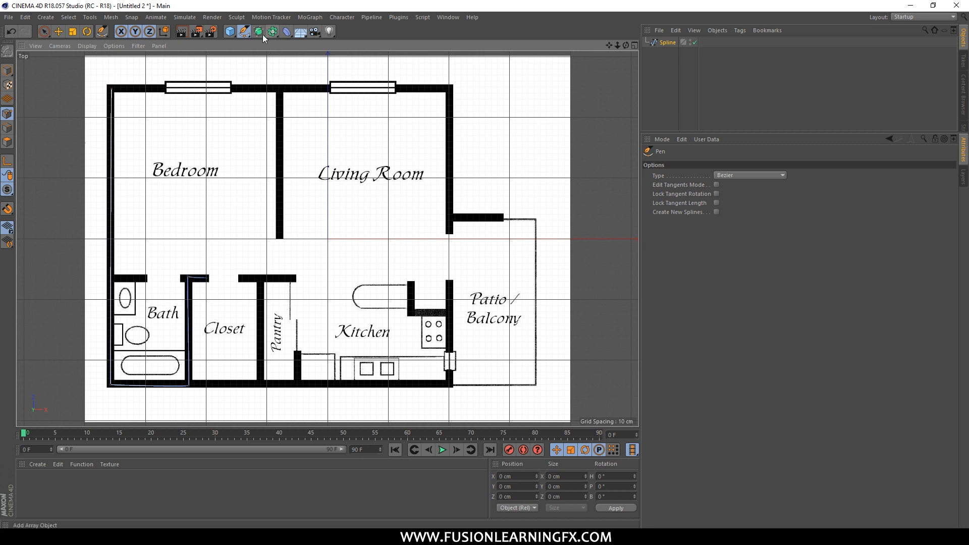
Step: Trace the Bedroom's upper wall and the wall dividing it from the Living Room with the Pen tool
{"action": "left_click", "coordinate": [111, 89]}
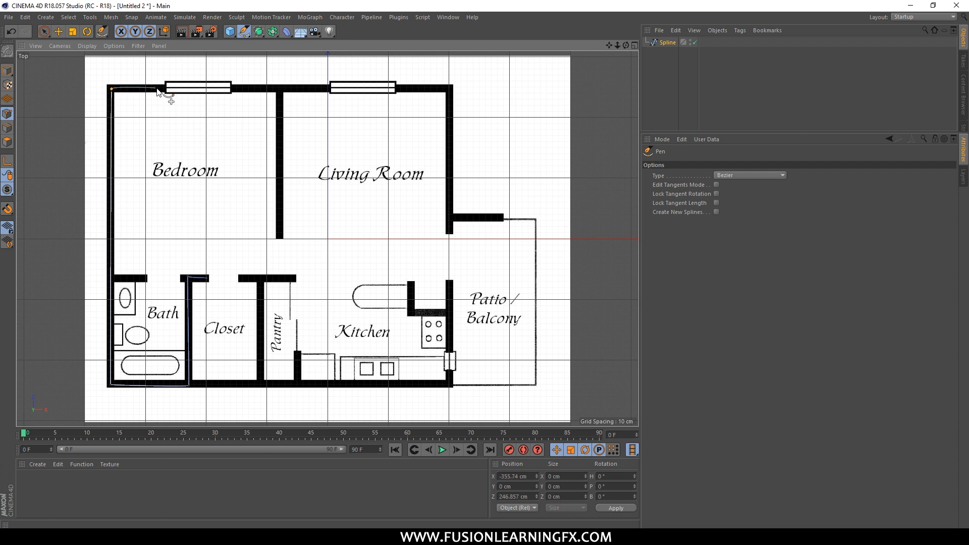
{"action": "left_click", "coordinate": [282, 86]}
{"action": "left_click", "coordinate": [281, 237]}
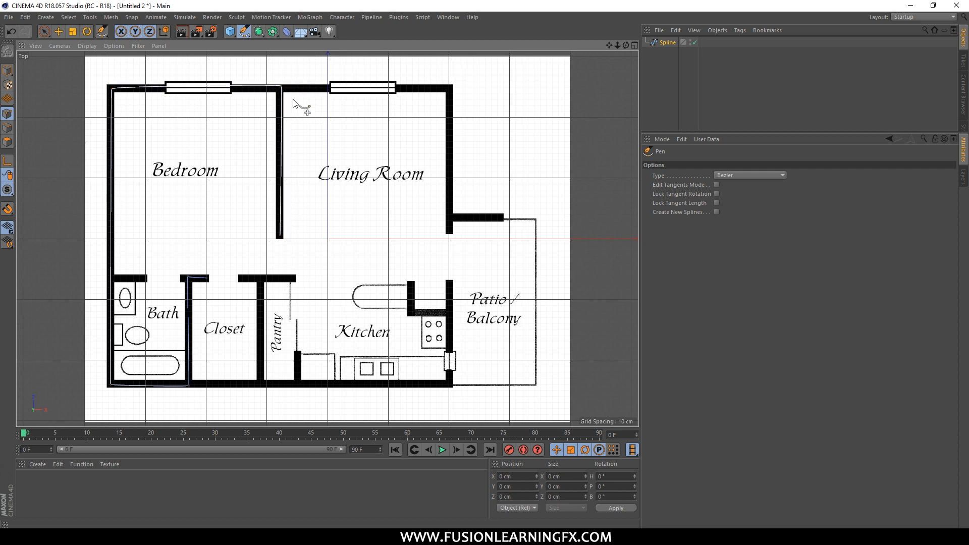
{"action": "left_click", "coordinate": [281, 87]}
Step: Trace the wall between Kitchen and Patio and the lower outer wall back to the Closet–Pantry wall
{"action": "left_click", "coordinate": [189, 386]}
{"action": "left_click", "coordinate": [456, 289]}
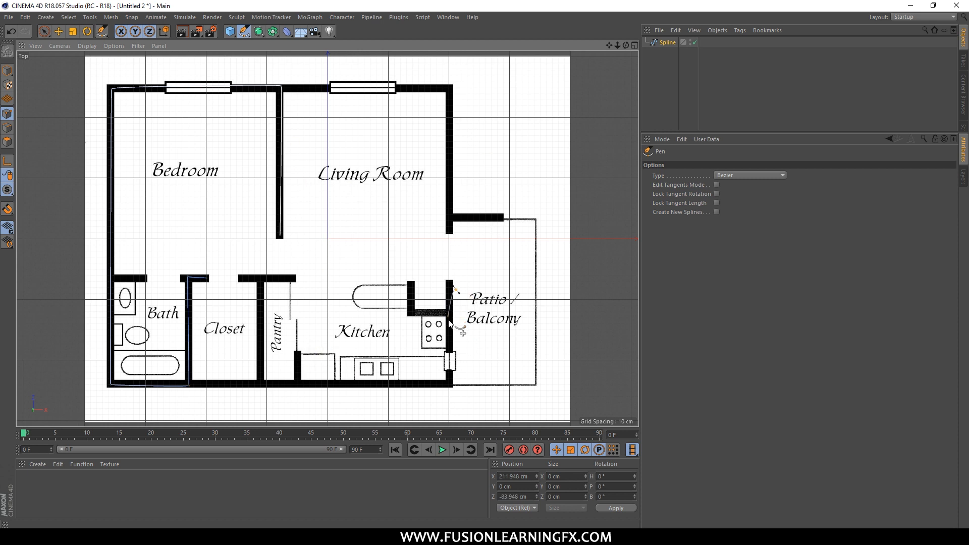
{"action": "left_click", "coordinate": [452, 388]}
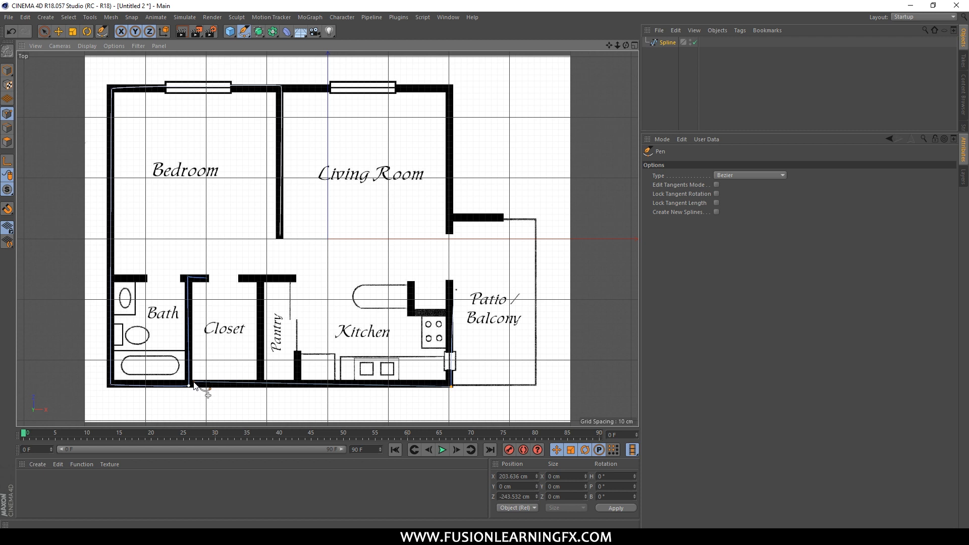
{"action": "left_click", "coordinate": [267, 383]}
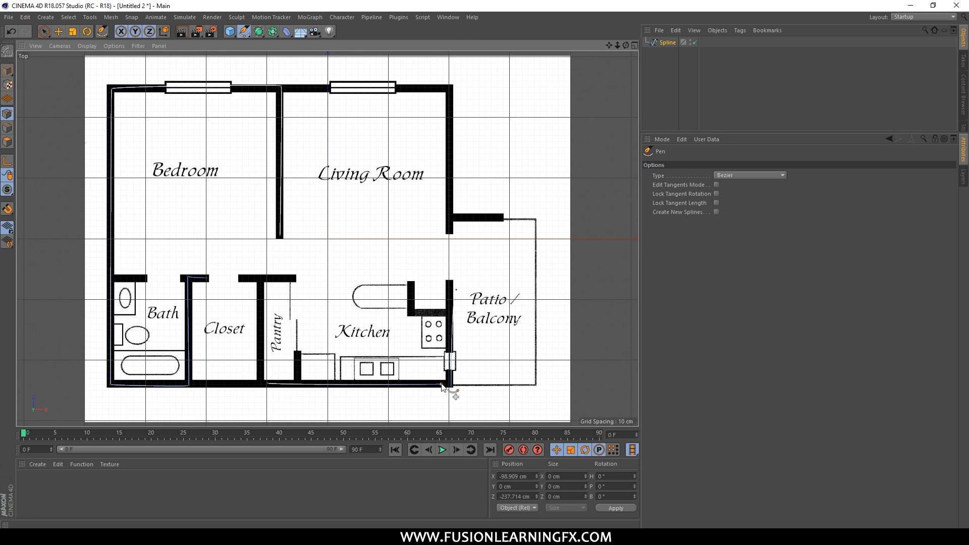
Step: Show the traced wall splines from above in a full-size Perspective view
{"action": "middle_click", "coordinate": [445, 332]}
{"action": "key", "text": "Escape"}
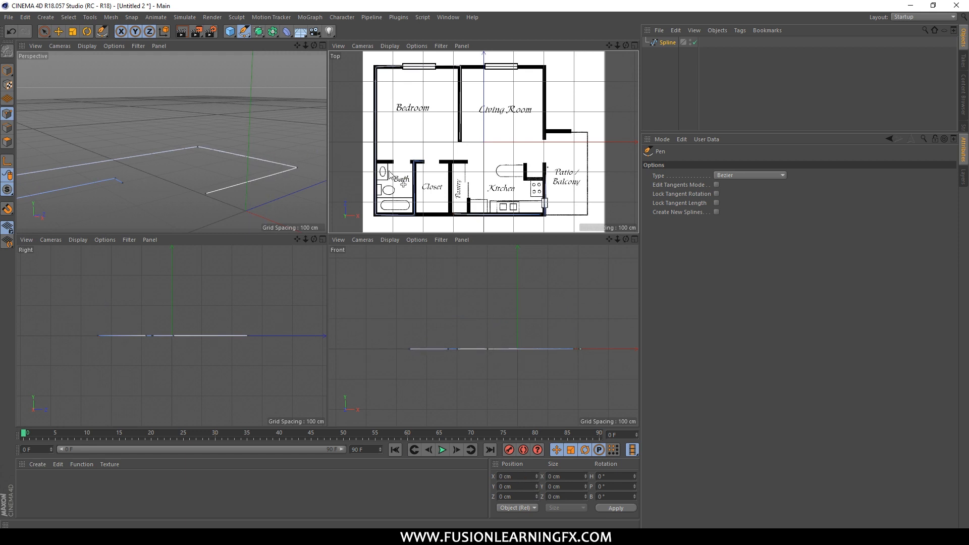
{"action": "left_click_drag", "start_coordinate": [279, 163], "coordinate": [256, 143], "text": "alt"}
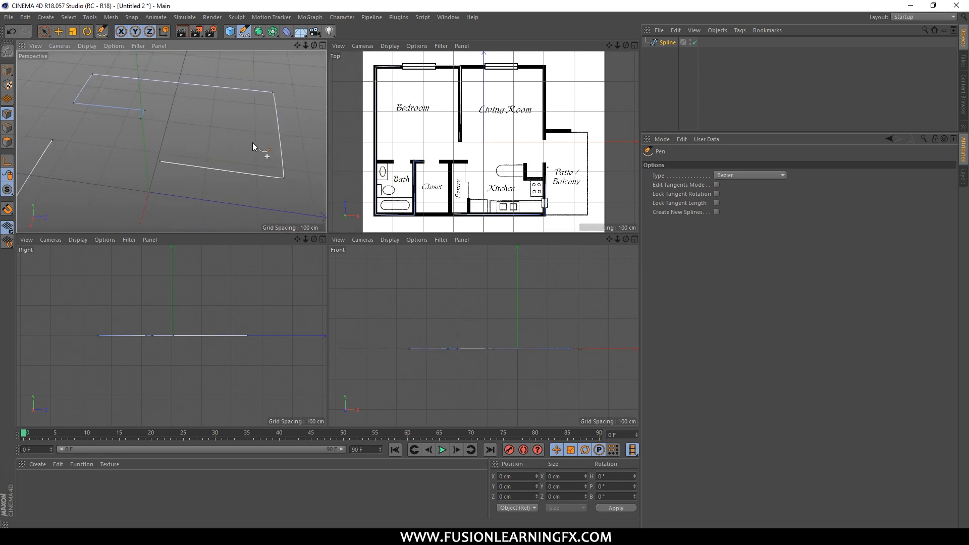
{"action": "middle_click", "coordinate": [272, 161]}
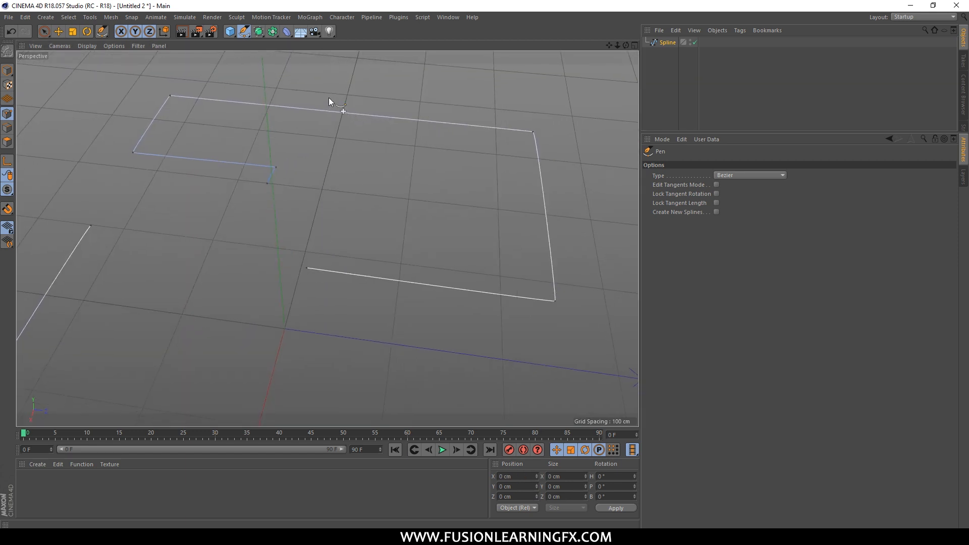
Step: Add an Extrude object and make the traced wall spline its child
{"action": "left_click_drag", "start_coordinate": [259, 32], "coordinate": [362, 49]}
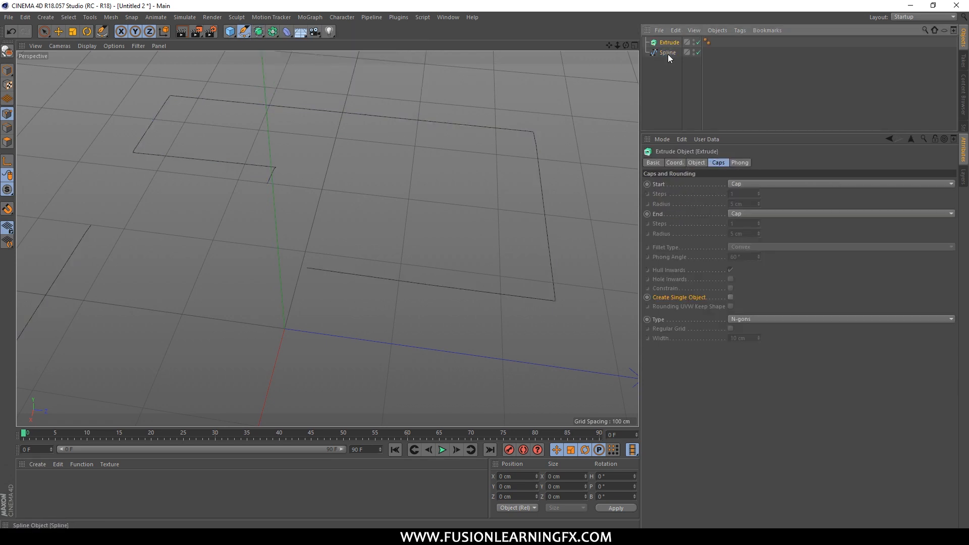
{"action": "left_click_drag", "start_coordinate": [667, 42], "coordinate": [668, 42]}
{"action": "left_click_drag", "start_coordinate": [581, 116], "coordinate": [501, 217], "text": "alt"}
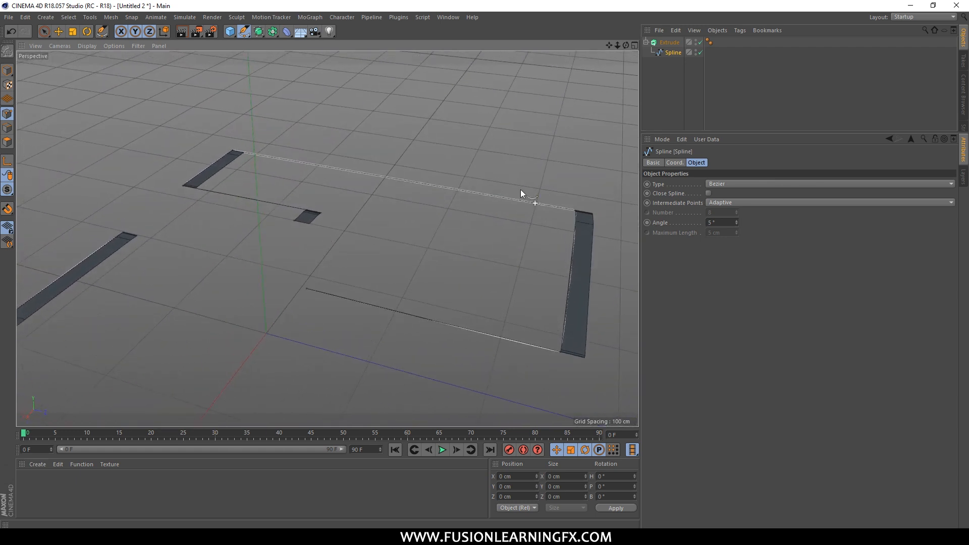
Step: Set the Extrude object's Movement to 100 cm in Y and 0 cm in Z to raise the walls vertically
{"action": "left_click", "coordinate": [670, 43]}
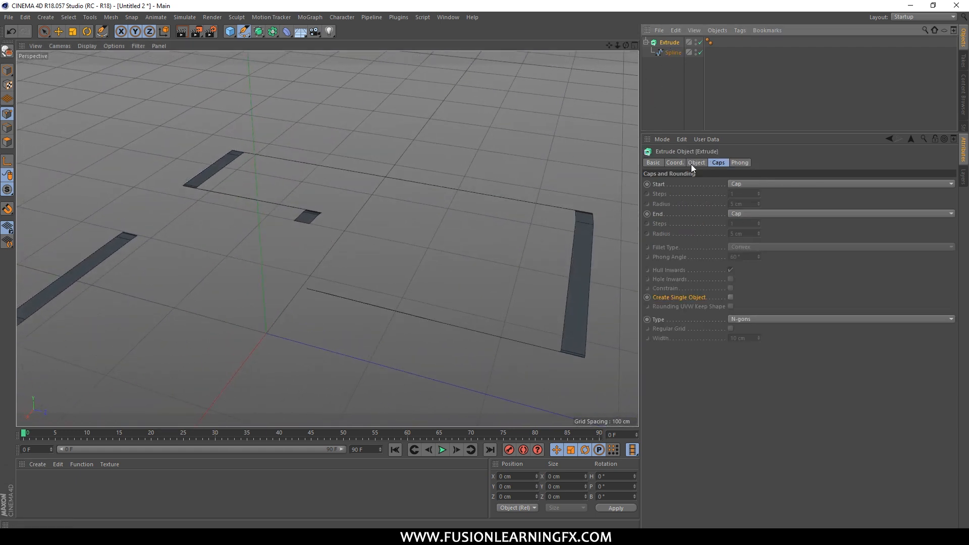
{"action": "left_click", "coordinate": [696, 163]}
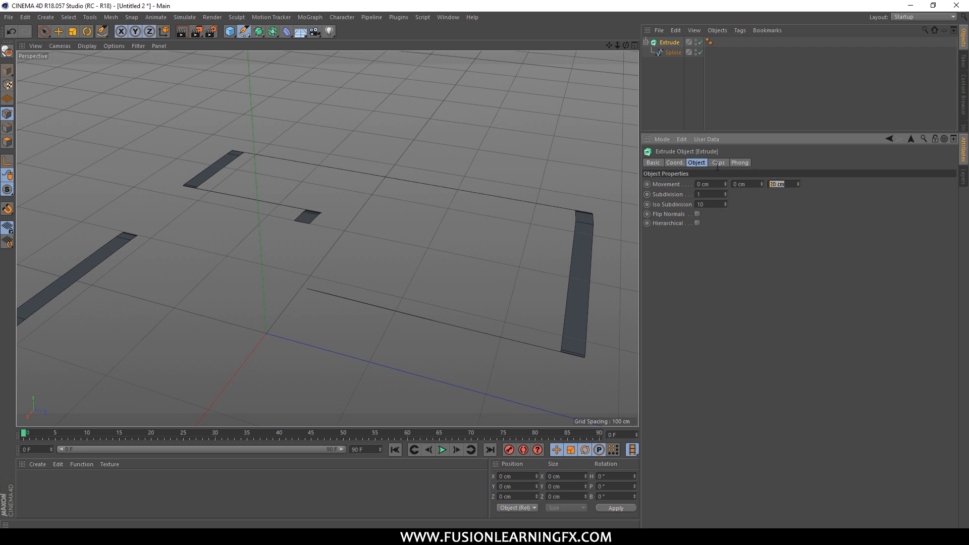
{"action": "left_click_drag", "start_coordinate": [461, 197], "coordinate": [613, 198], "text": "alt"}
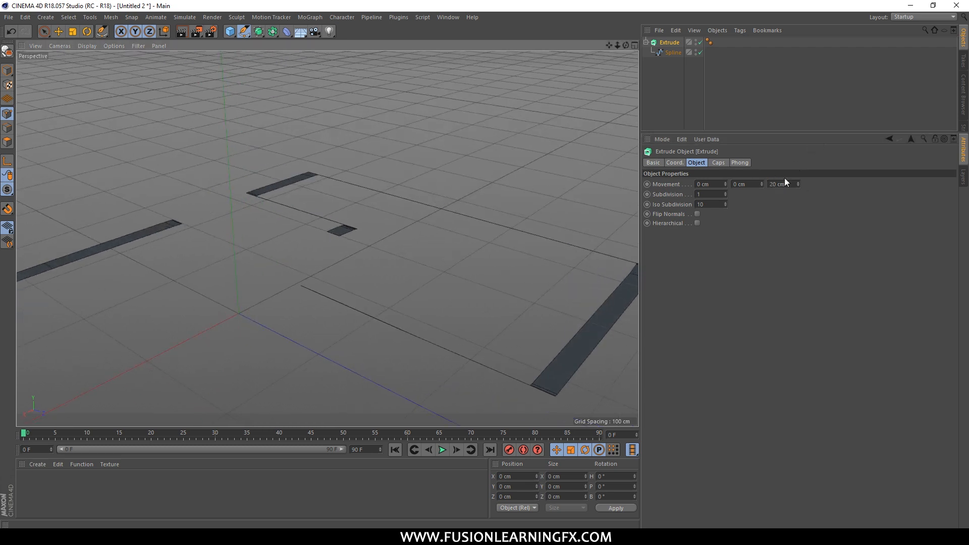
{"action": "type", "text": "0"}
{"action": "key", "text": "Return"}
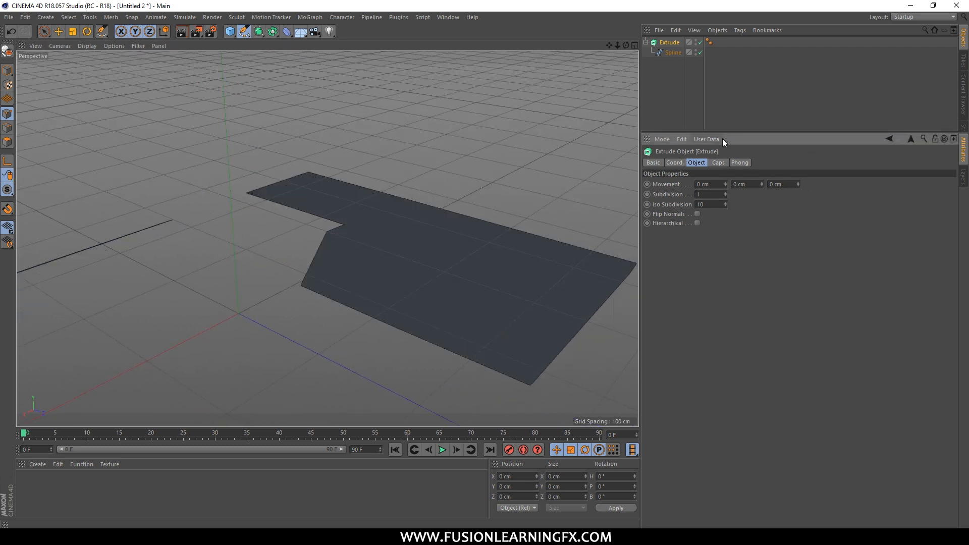
{"action": "type", "text": "100"}
{"action": "key", "text": "Return"}
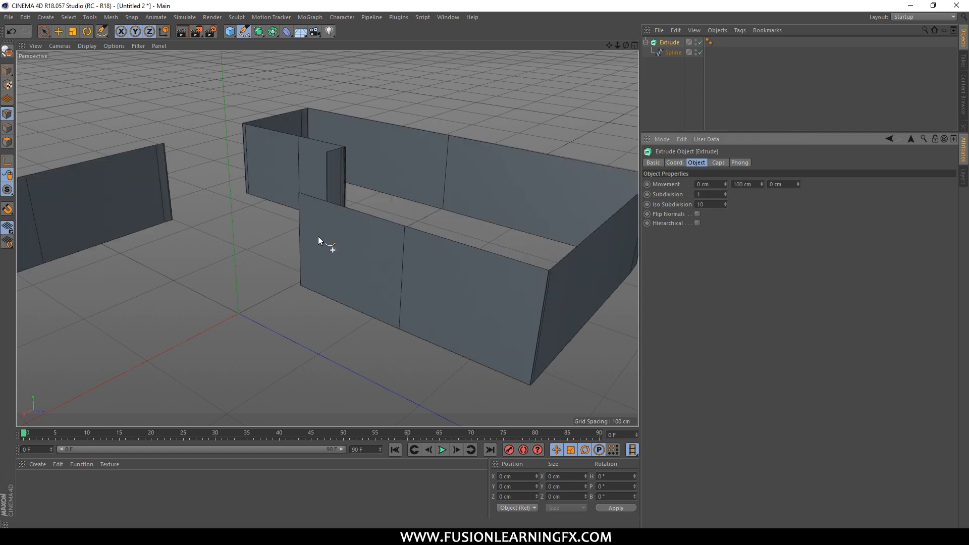
Step: Examine the extruded walls from several angles and compare them with the floor plan in the four-view layout
{"action": "middle_click_drag", "start_coordinate": [450, 217], "coordinate": [379, 290], "text": "alt"}
{"action": "left_click_drag", "start_coordinate": [472, 257], "coordinate": [434, 208], "text": "alt"}
{"action": "middle_click", "coordinate": [434, 208]}
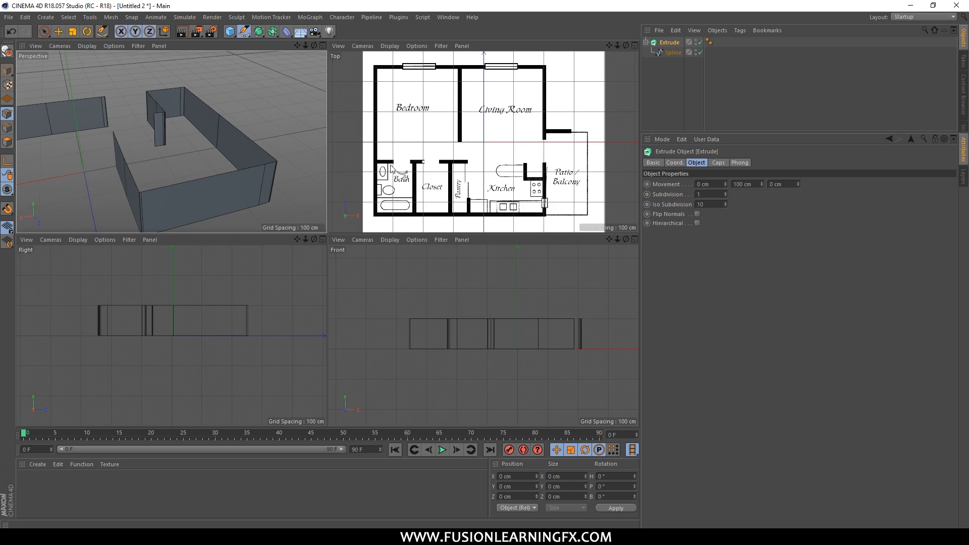
{"action": "middle_click_drag", "start_coordinate": [286, 158], "coordinate": [305, 133], "text": "alt"}
{"action": "left_click_drag", "start_coordinate": [305, 133], "coordinate": [262, 162], "text": "alt"}
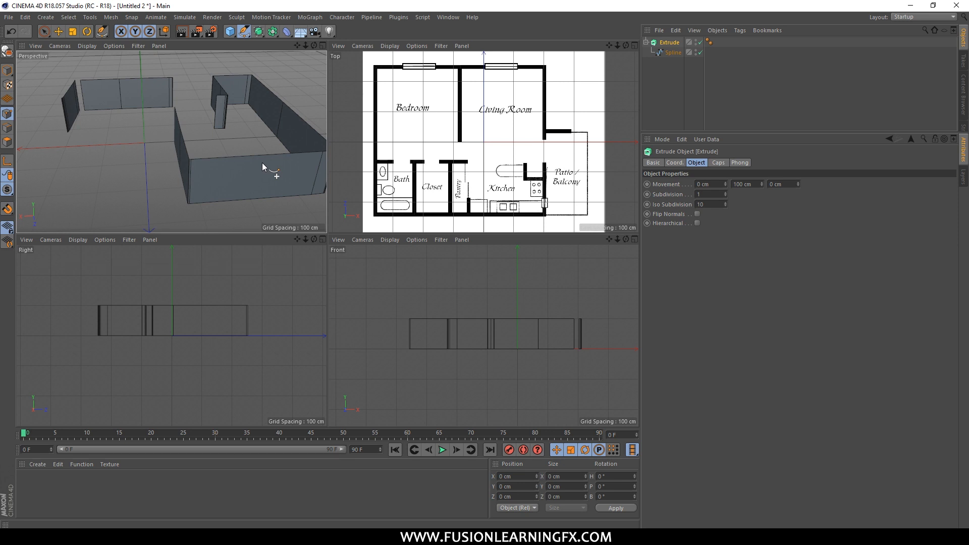
{"action": "middle_click", "coordinate": [205, 177]}
{"action": "middle_click", "coordinate": [343, 218]}
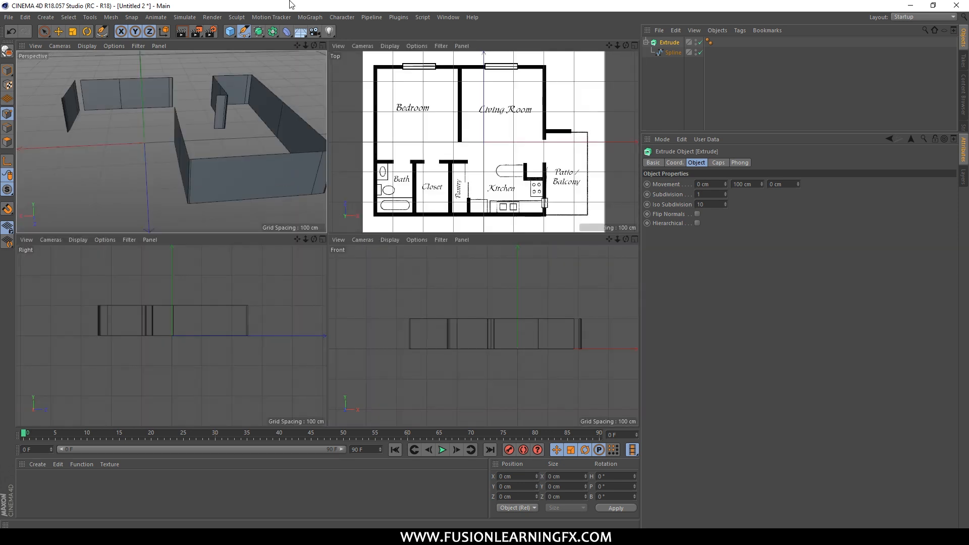